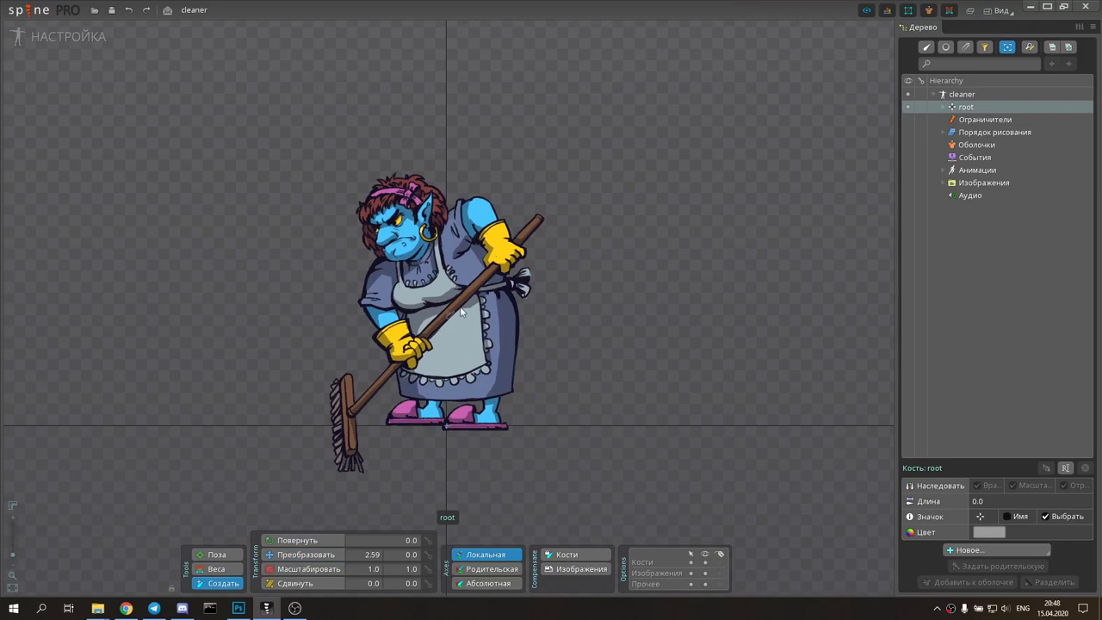
# Step: Create the first bone under root, lying across the troll's waist
pyautogui.click(462, 308)
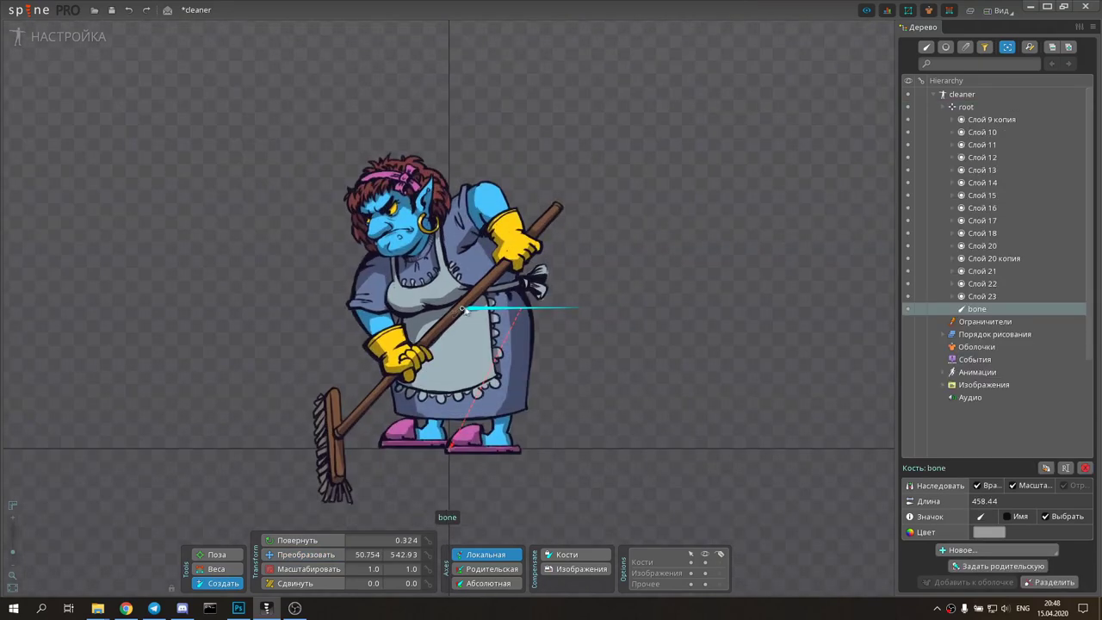
# Step: Drag out bone chains up the spine toward the head and down both legs
pyautogui.moveTo(462, 308); pyautogui.dragTo(455, 268)
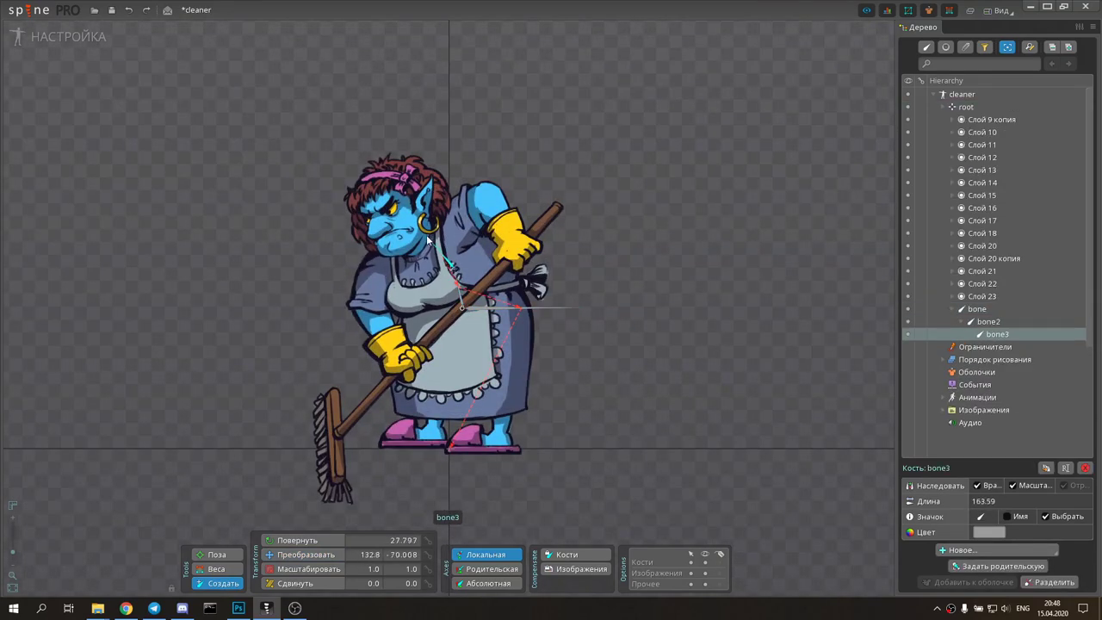
pyautogui.click(425, 241)
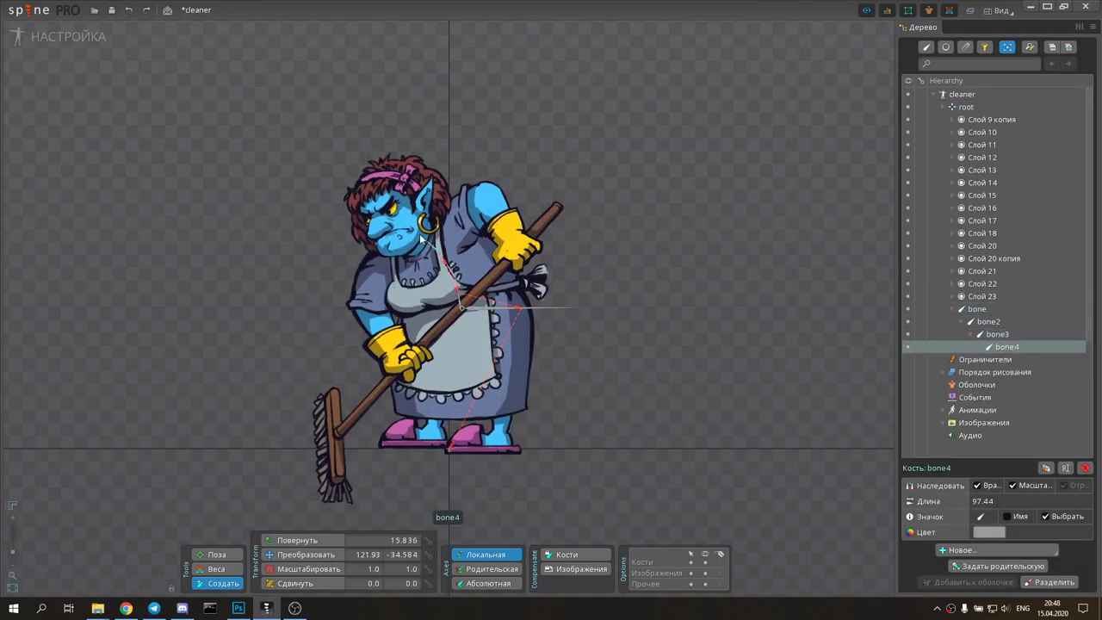
pyautogui.moveTo(463, 307); pyautogui.dragTo(417, 307)
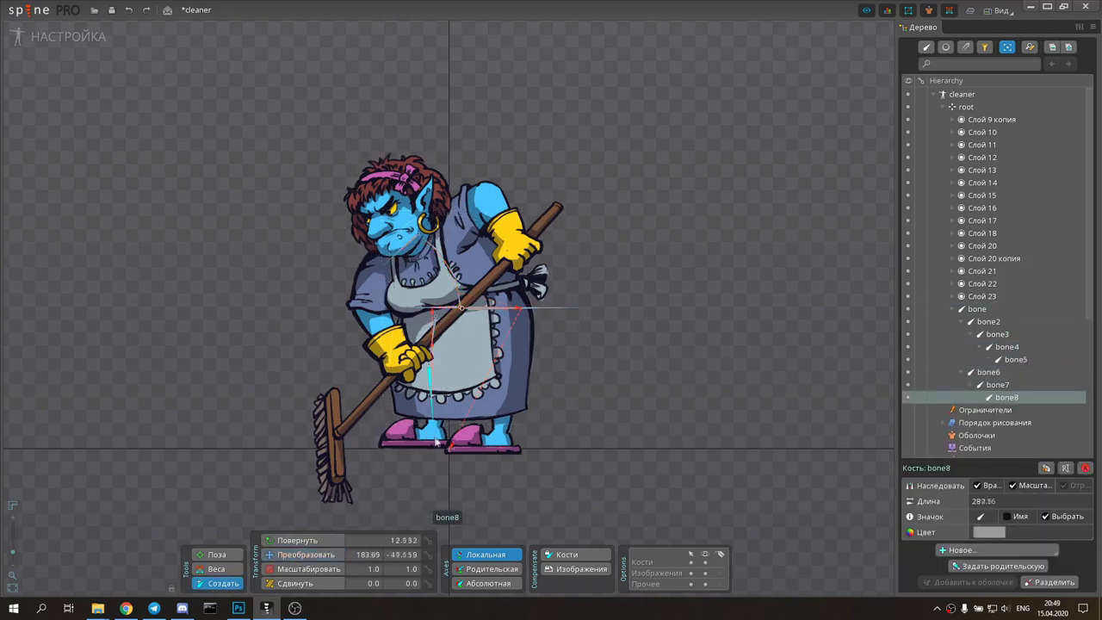
pyautogui.moveTo(475, 360); pyautogui.dragTo(515, 360)
pyautogui.moveTo(489, 319); pyautogui.dragTo(488, 365)
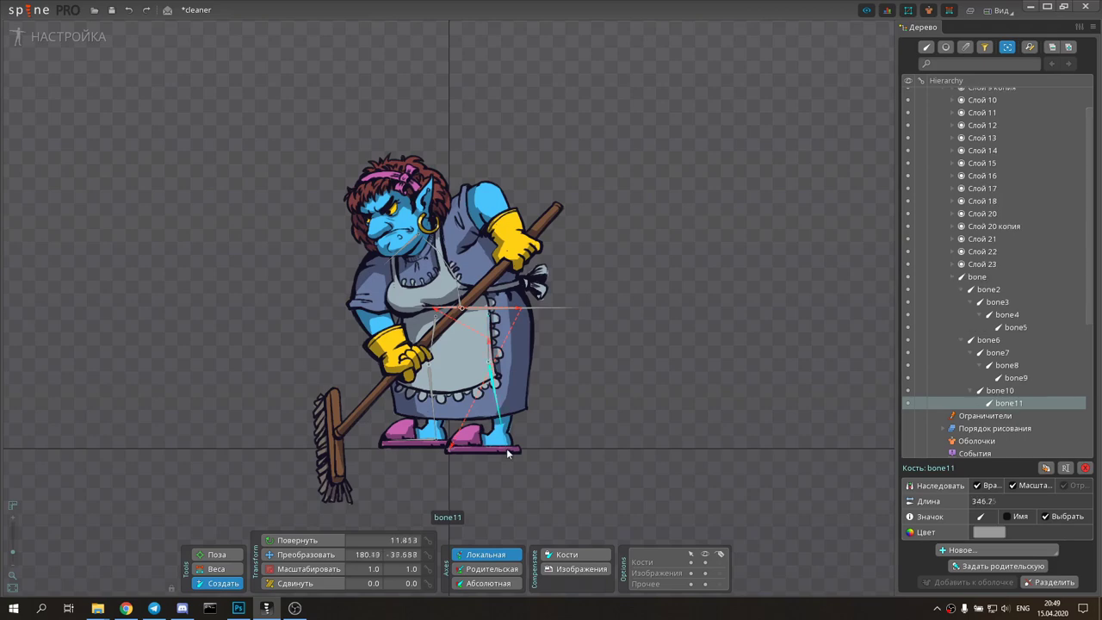
pyautogui.moveTo(449, 448); pyautogui.dragTo(508, 453)
# Step: Select the six leg bones and give them a bone colour
pyautogui.moveTo(533, 327); pyautogui.dragTo(465, 413)
pyautogui.click(988, 531)
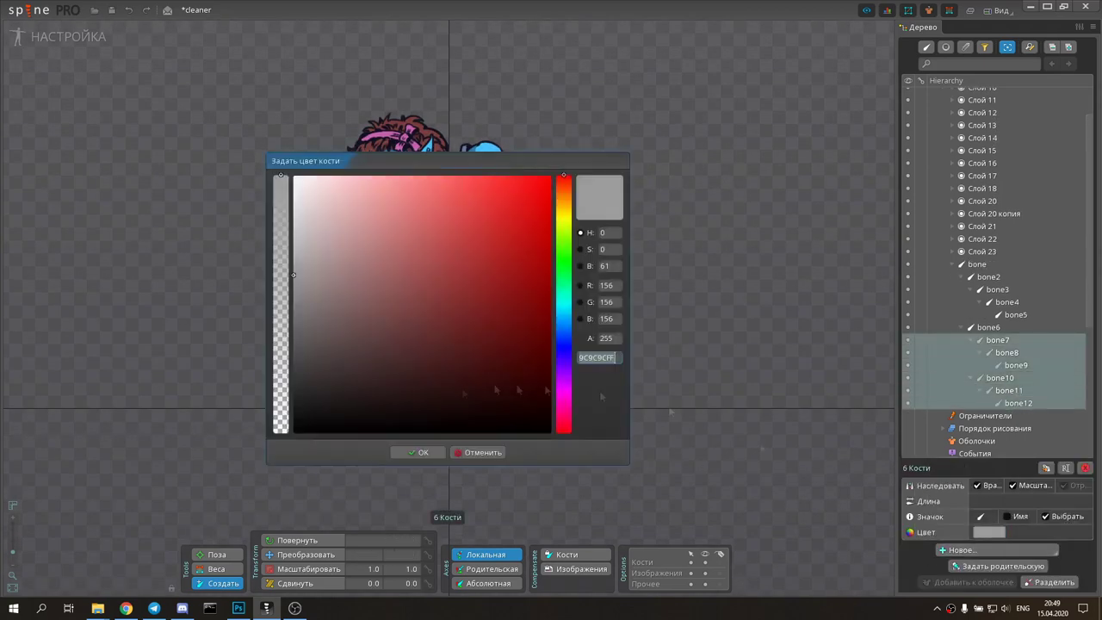
pyautogui.press('Return')
pyautogui.scroll(3, 626, 219)
pyautogui.scroll(2, 626, 219)
# Step: Add shoulder and arm bone chains from the upper spine down both arms to the gloves
pyautogui.click(516, 314)
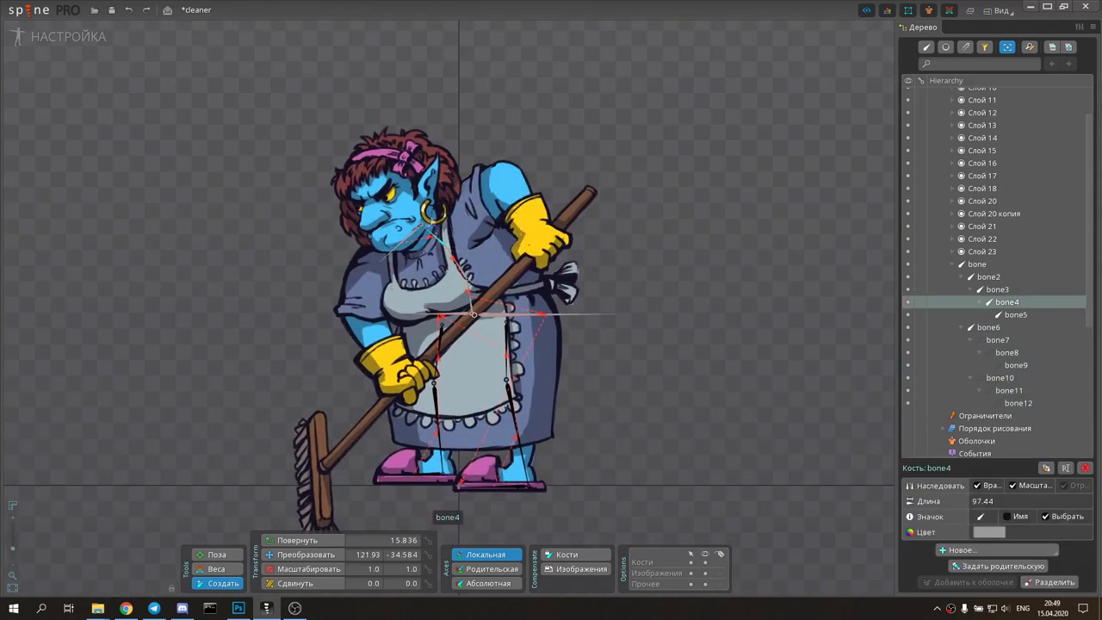
pyautogui.moveTo(424, 226); pyautogui.dragTo(456, 220)
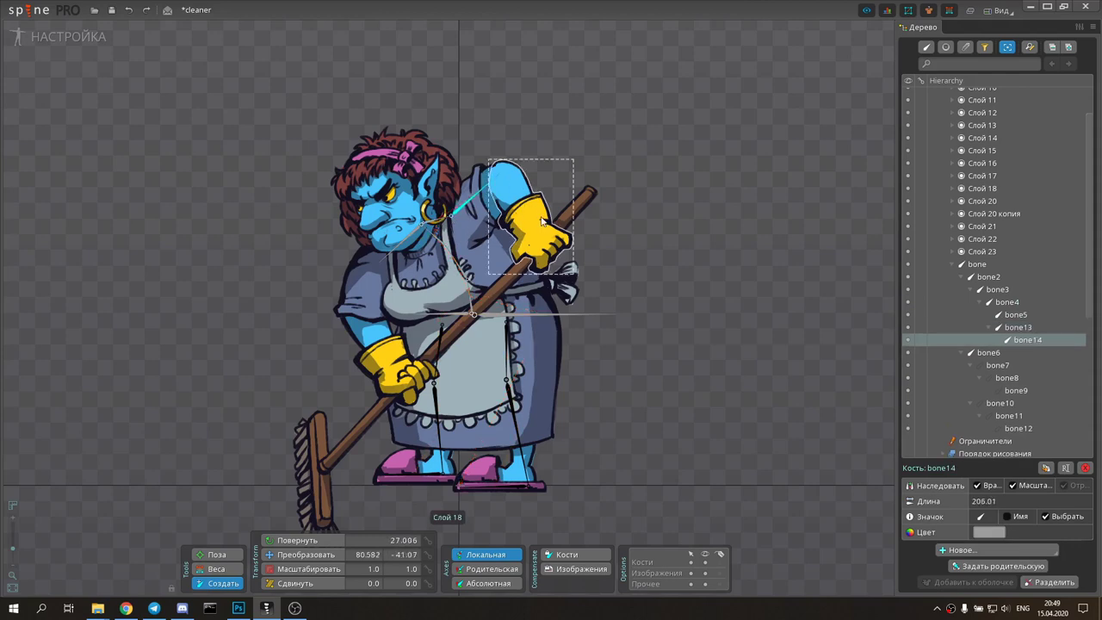
pyautogui.moveTo(524, 201); pyautogui.dragTo(533, 232)
pyautogui.press('Escape')
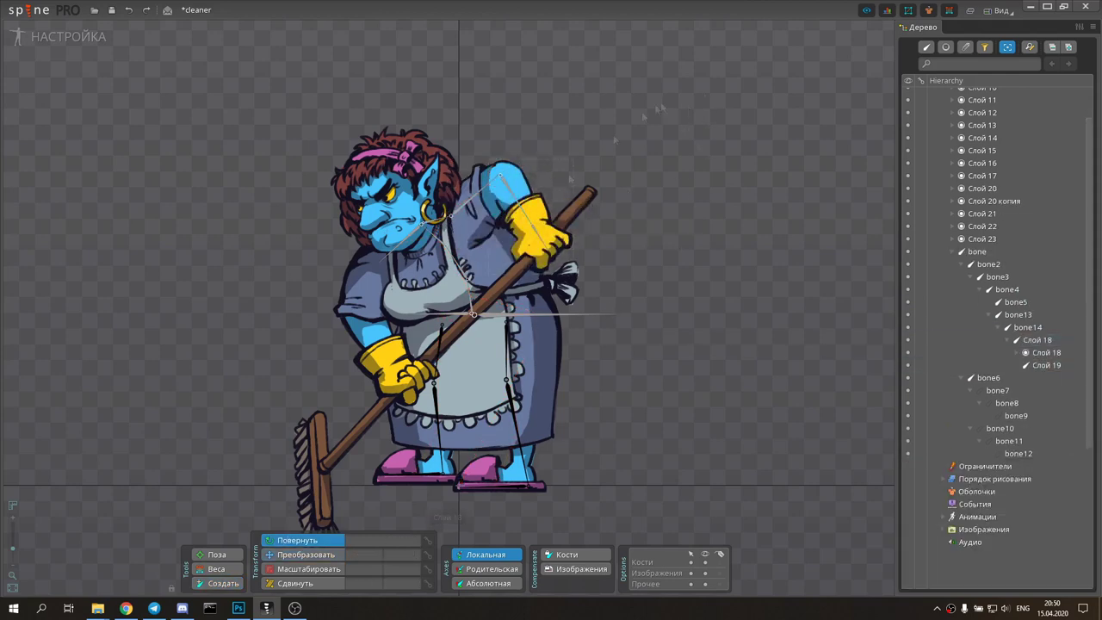
pyautogui.moveTo(519, 274); pyautogui.dragTo(594, 293)
pyautogui.moveTo(427, 232)
pyautogui.mouseDown()
pyautogui.moveTo(413, 287)
pyautogui.moveTo(427, 328)
pyautogui.mouseUp()
pyautogui.moveTo(427, 328); pyautogui.dragTo(452, 356)
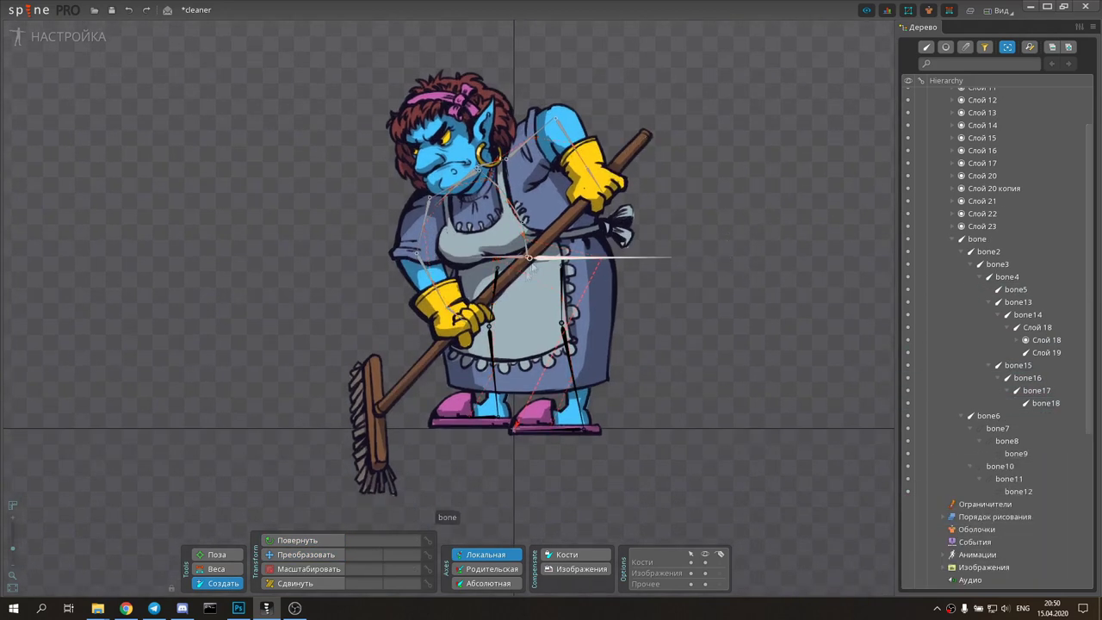
pyautogui.click(516, 257)
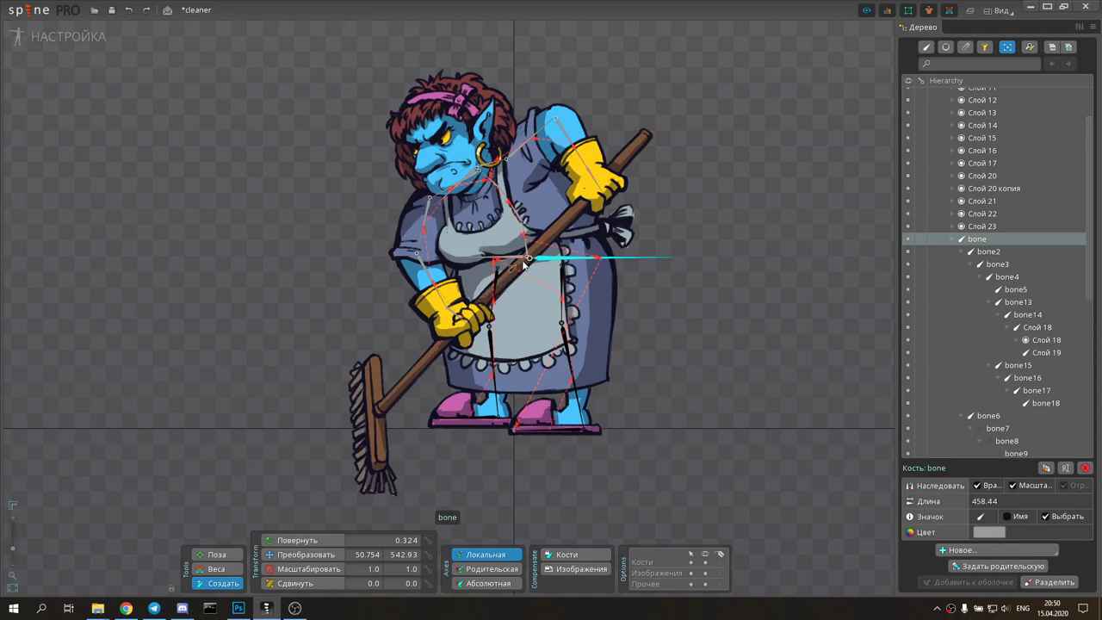
# Step: Parent the head, ear and earring images (Слой 10–15) to head bone bone5
pyautogui.click(479, 171)
pyautogui.scroll(3, 478, 172)
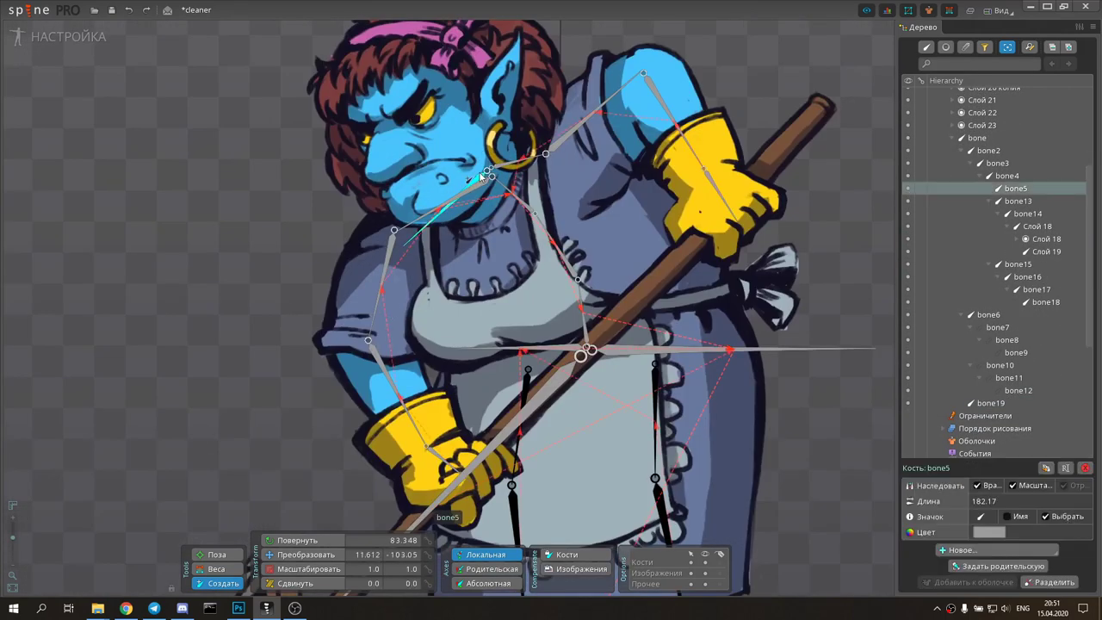
pyautogui.scroll(-2, 421, 228)
pyautogui.click(434, 243)
pyautogui.keyDown('ctrl'); pyautogui.click(390, 306); pyautogui.keyUp('ctrl')
pyautogui.keyDown('ctrl'); pyautogui.click(403, 389); pyautogui.keyUp('ctrl')
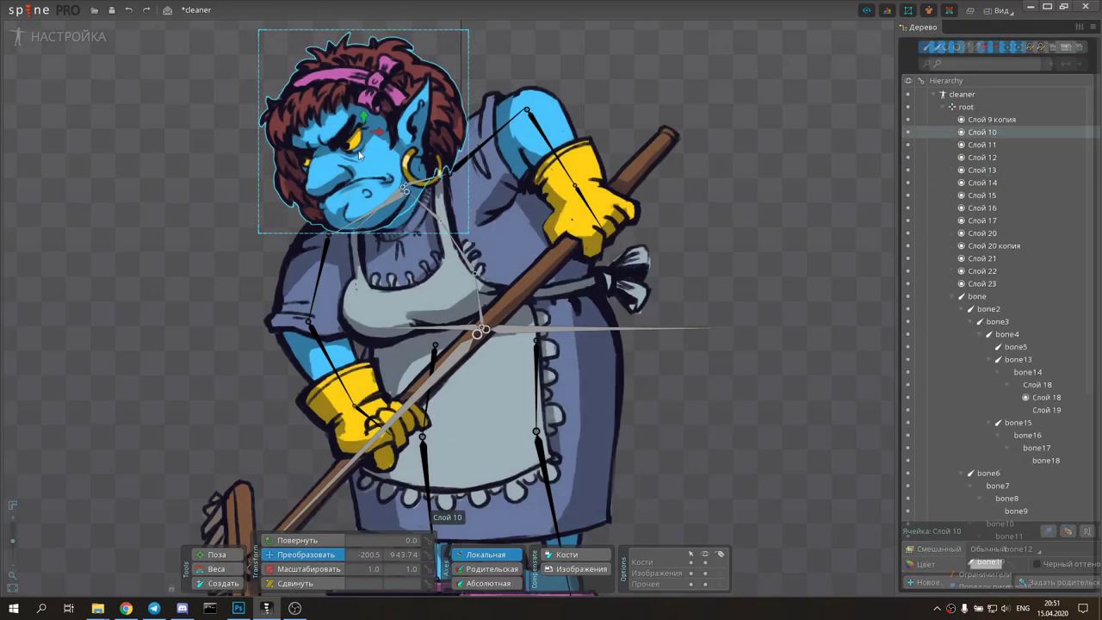
pyautogui.click(402, 188)
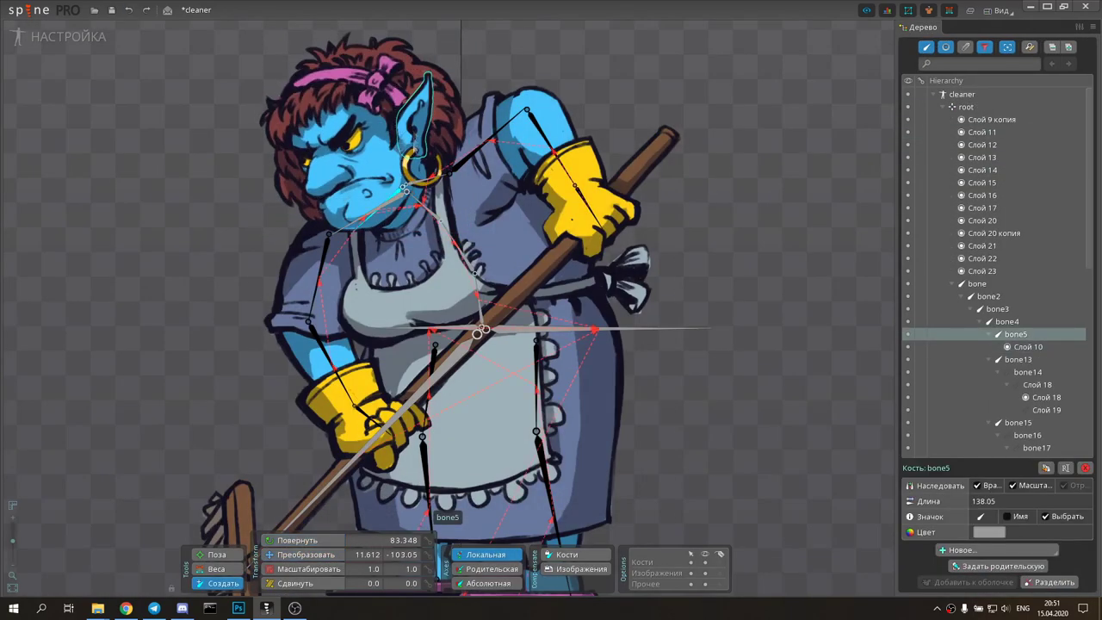
pyautogui.moveTo(403, 187); pyautogui.dragTo(420, 123)
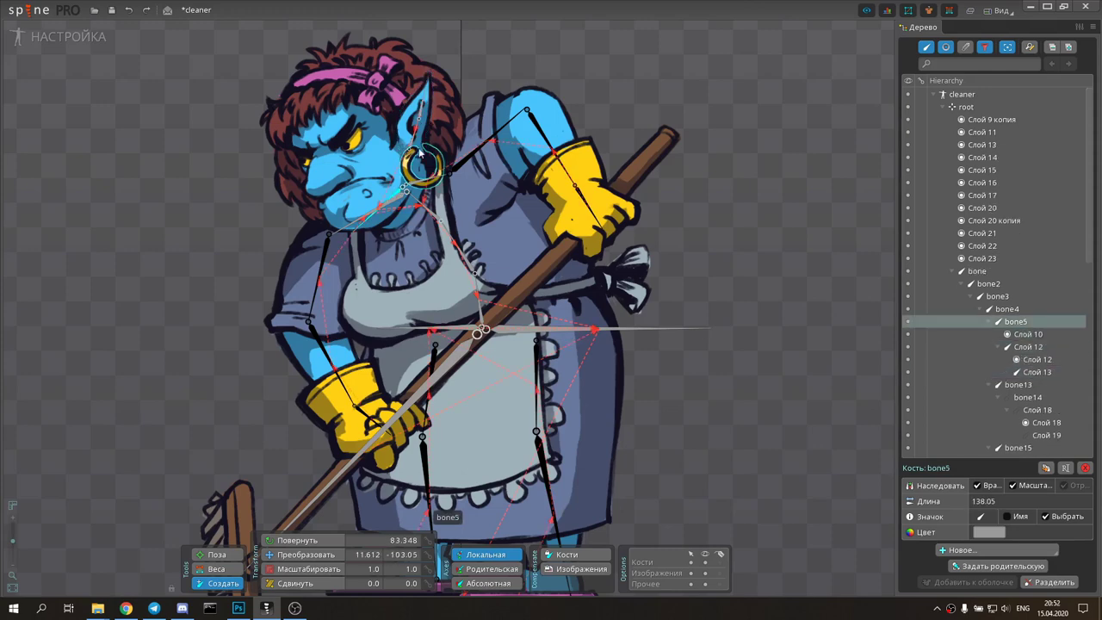
pyautogui.scroll(2, 421, 152)
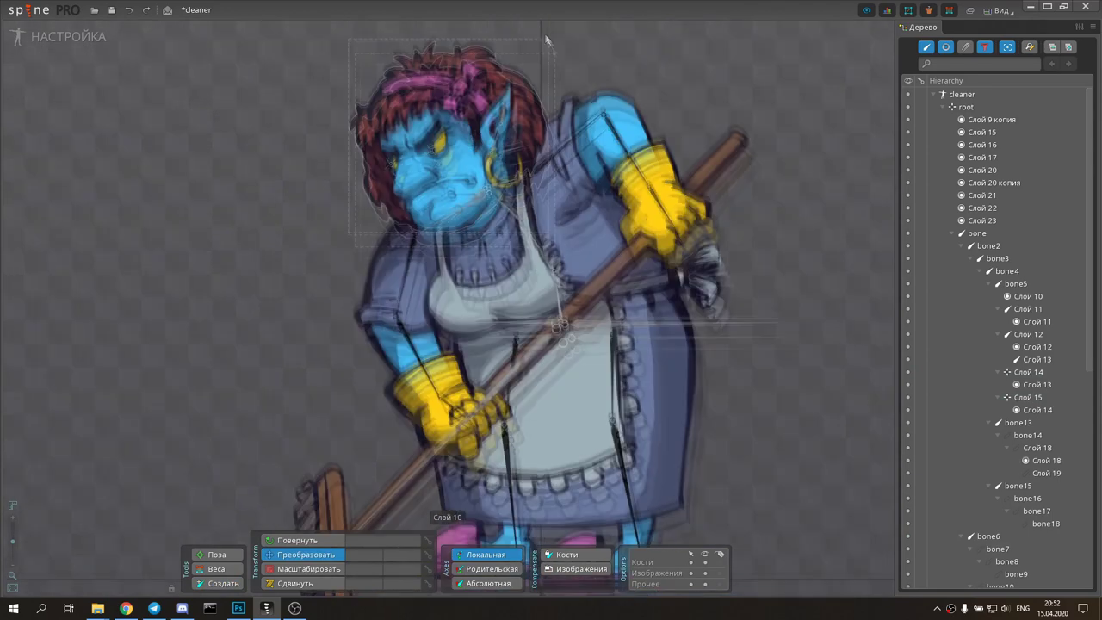
# Step: Start a mesh on the raised glove image and place its first top-edge hull vertices
pyautogui.click(551, 155)
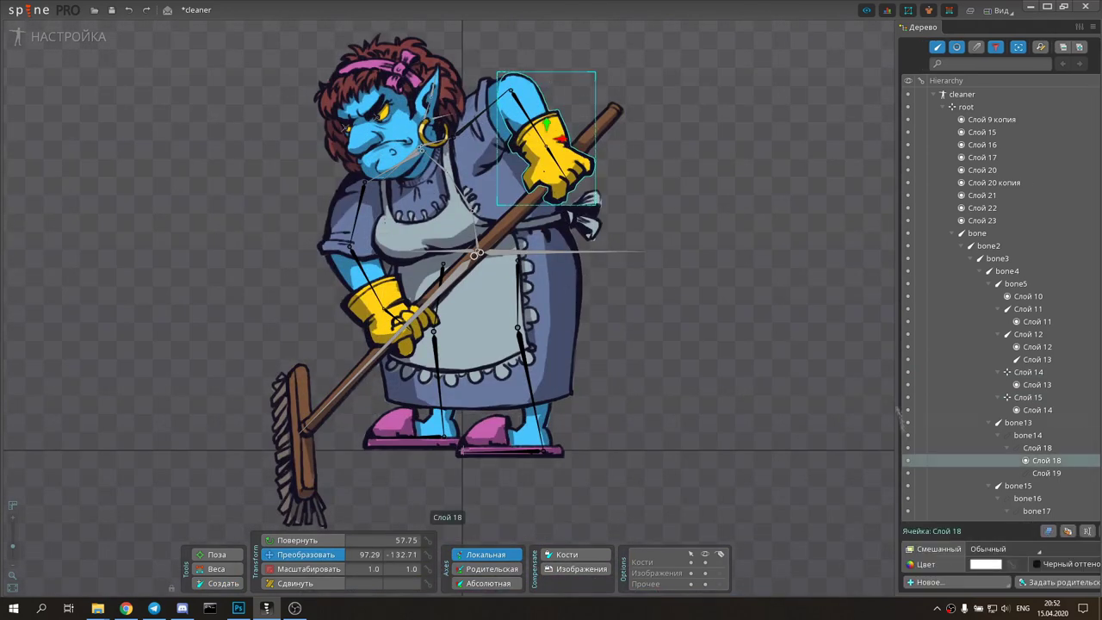
pyautogui.click(950, 565)
pyautogui.click(400, 176)
pyautogui.click(468, 175)
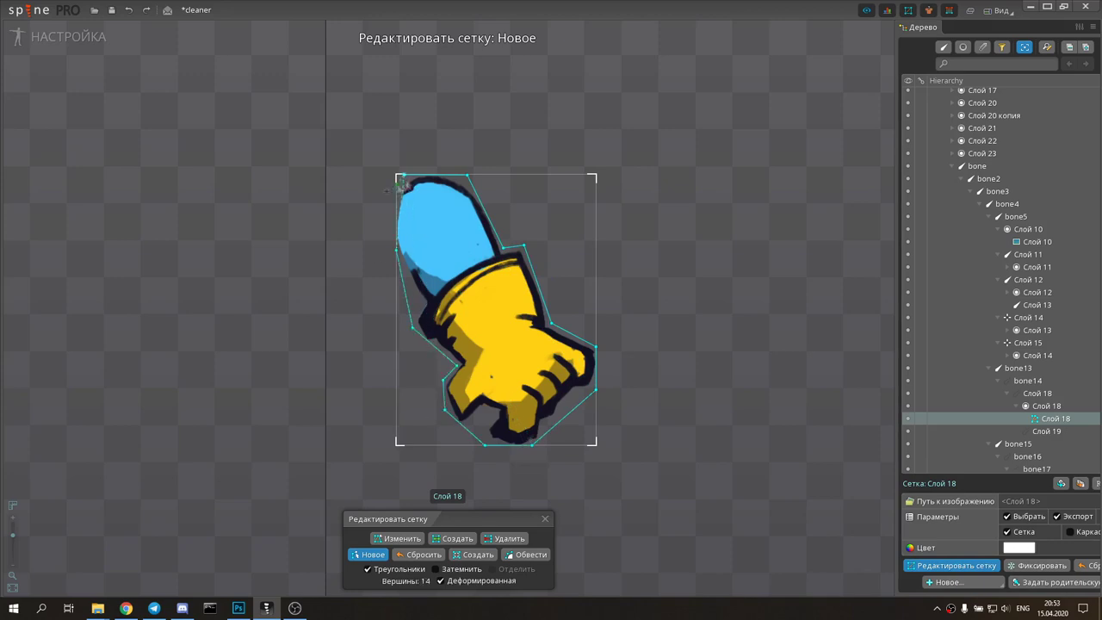
# Step: Close the raised glove's mesh outline and isolate it for editing
pyautogui.click(403, 176)
pyautogui.click(492, 569)
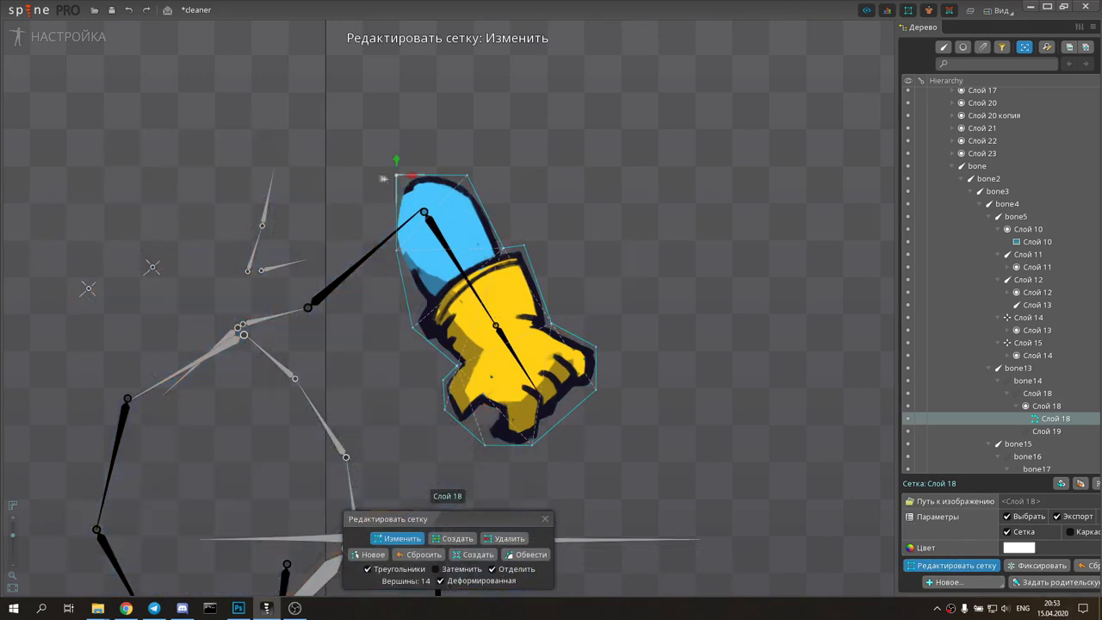
pyautogui.scroll(3, 495, 326)
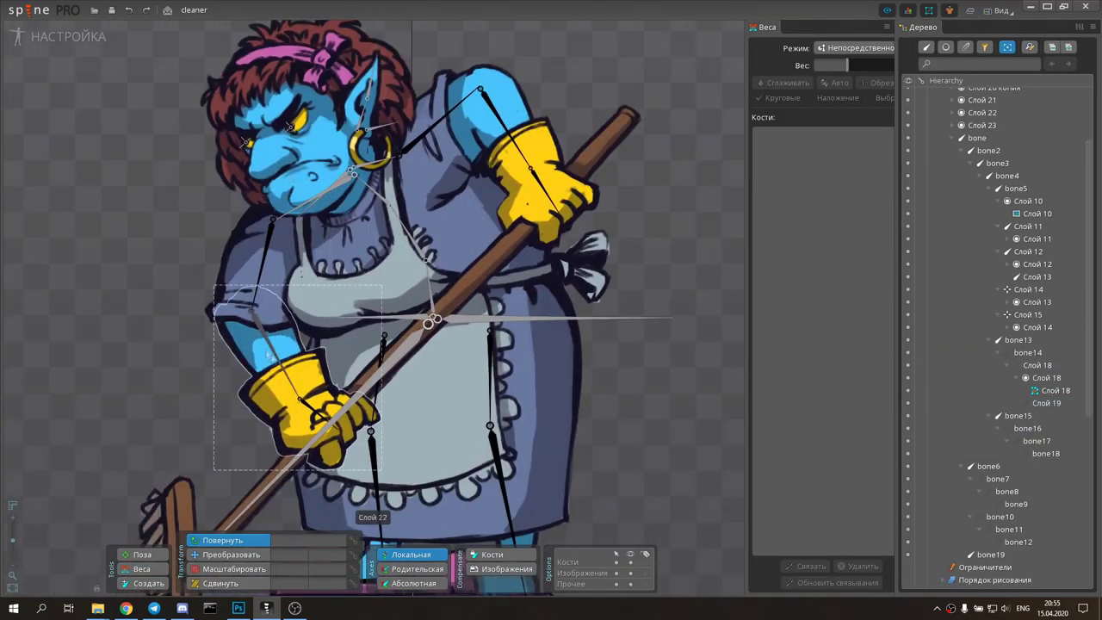
# Step: Mesh the lower glove Слой 22 and bind it to bone17 and bone18
pyautogui.click(292, 404)
pyautogui.click(950, 566)
pyautogui.click(292, 554)
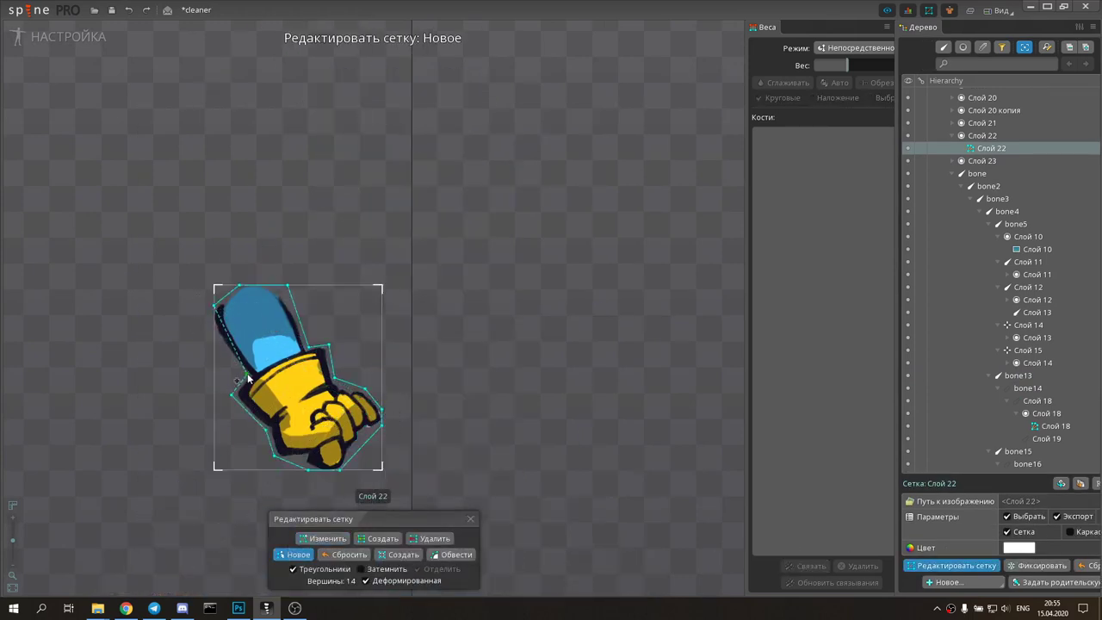
pyautogui.click(238, 380)
pyautogui.scroll(8, 232, 383)
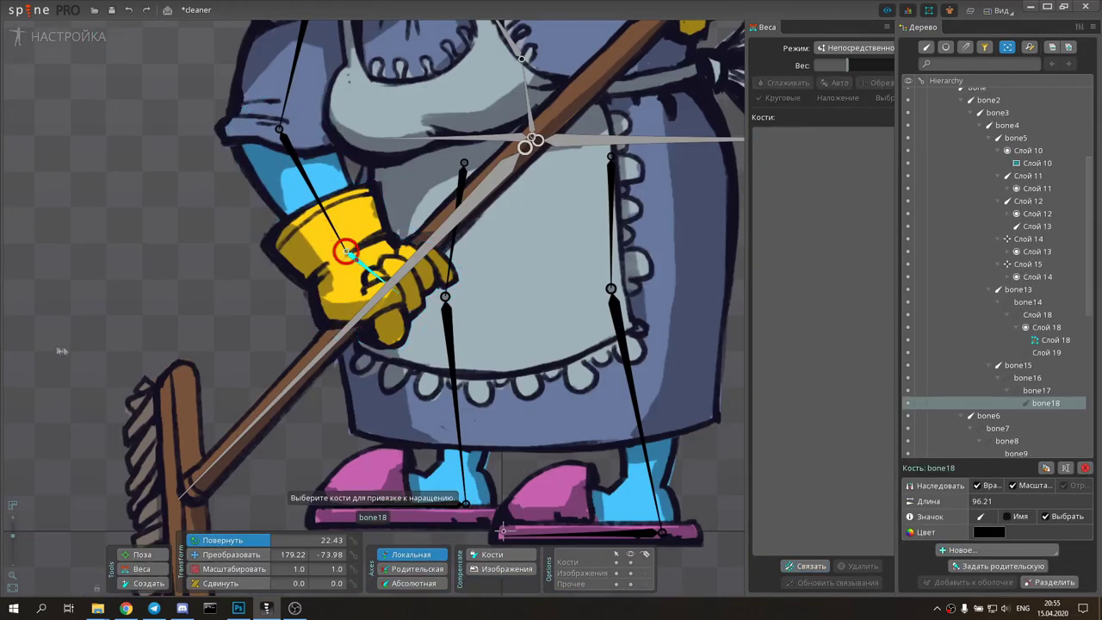
pyautogui.click(362, 265)
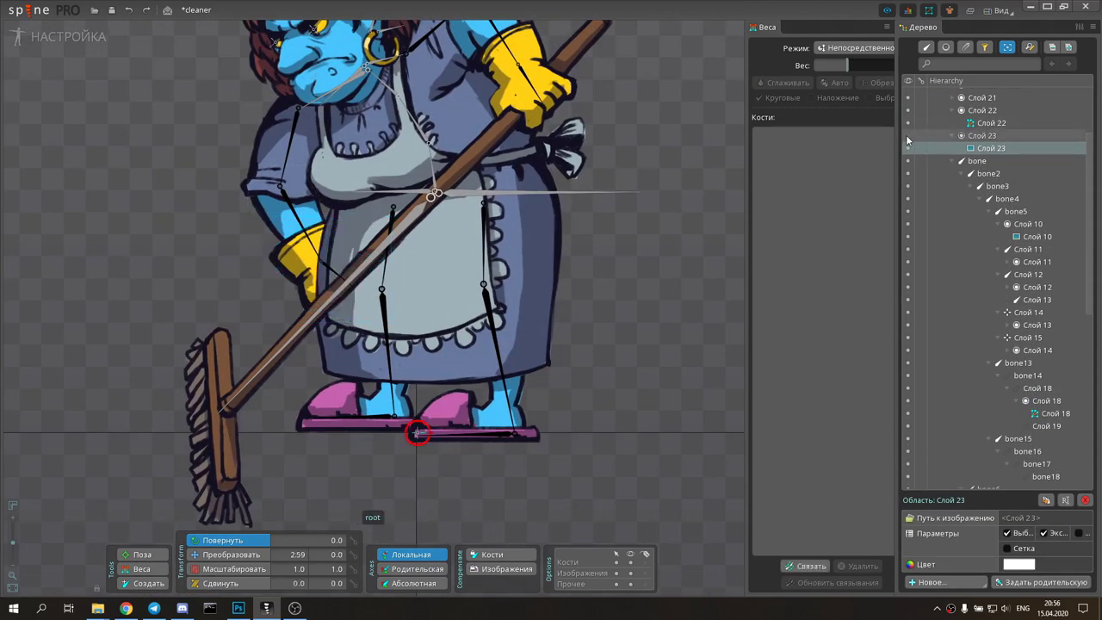
# Step: Show the Слой 23 glove image and outline it as a mesh with hull vertices
pyautogui.click(907, 135)
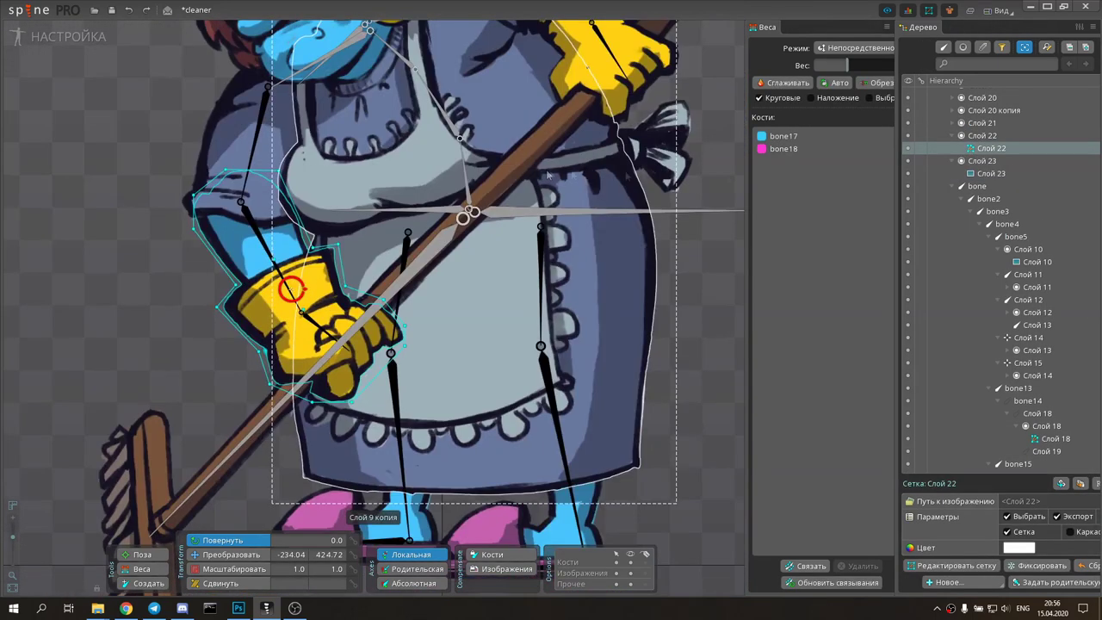
pyautogui.click(974, 160)
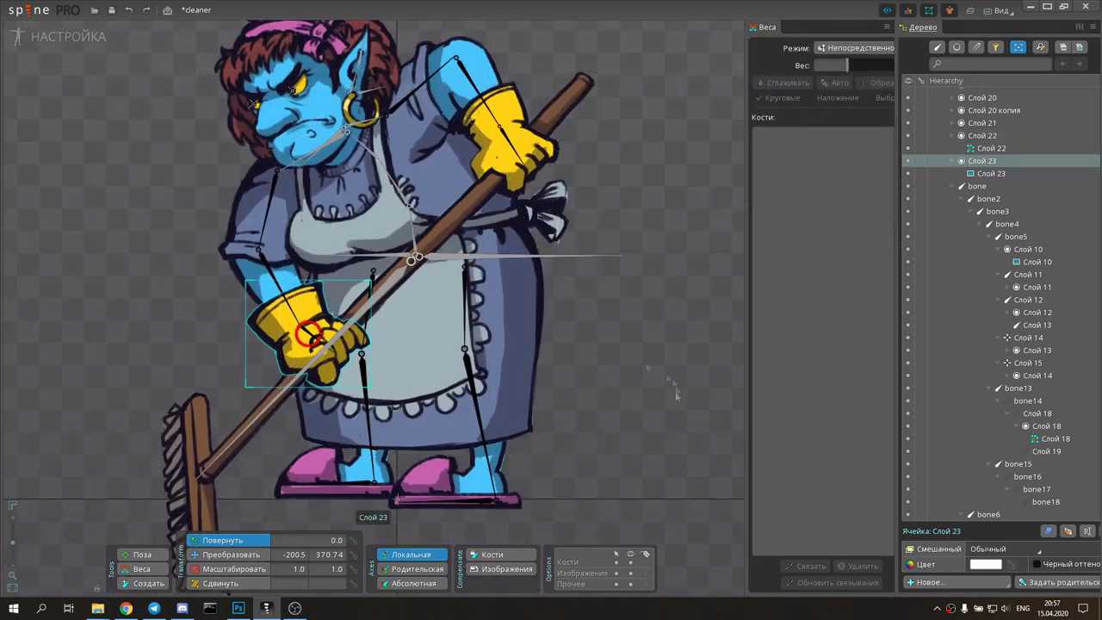
pyautogui.click(989, 173)
pyautogui.click(951, 566)
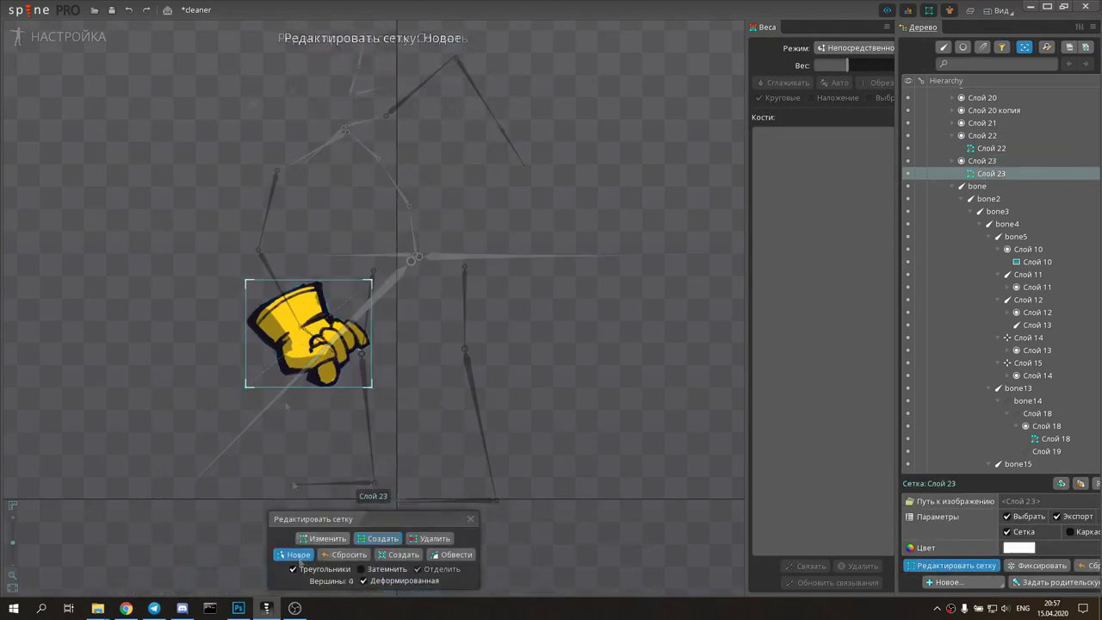
pyautogui.click(241, 319)
pyautogui.click(366, 255)
pyautogui.click(519, 403)
pyautogui.click(468, 414)
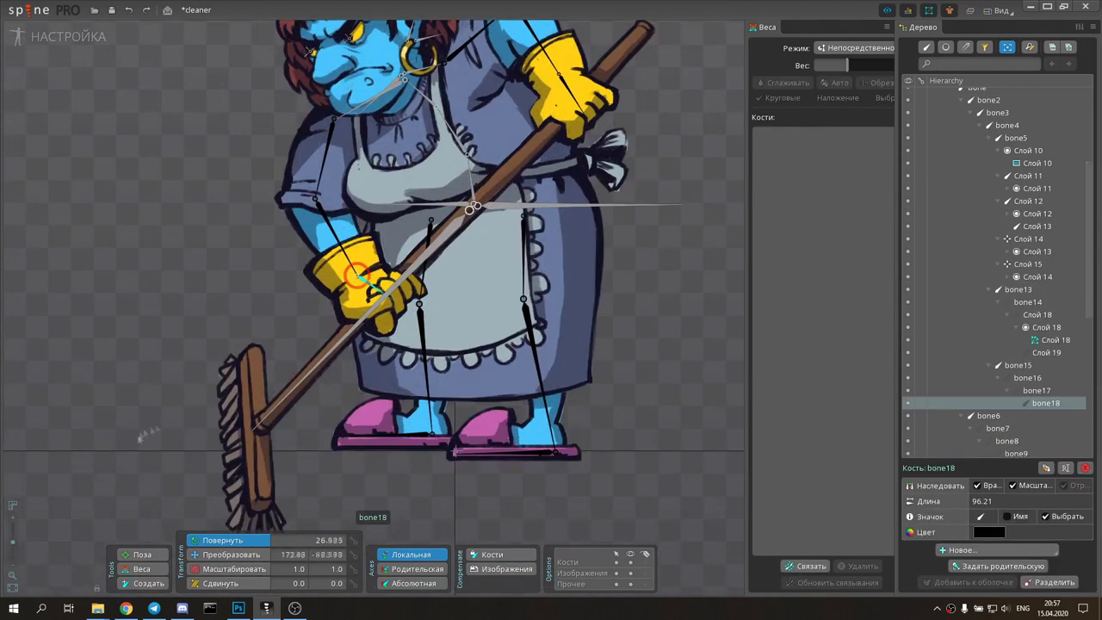
# Step: Undo the three most recent arm pose edits
pyautogui.hotkey('ctrl', 'z')
pyautogui.hotkey('ctrl', 'z')
pyautogui.hotkey('ctrl', 'z')
pyautogui.hotkey('ctrl', 'z')
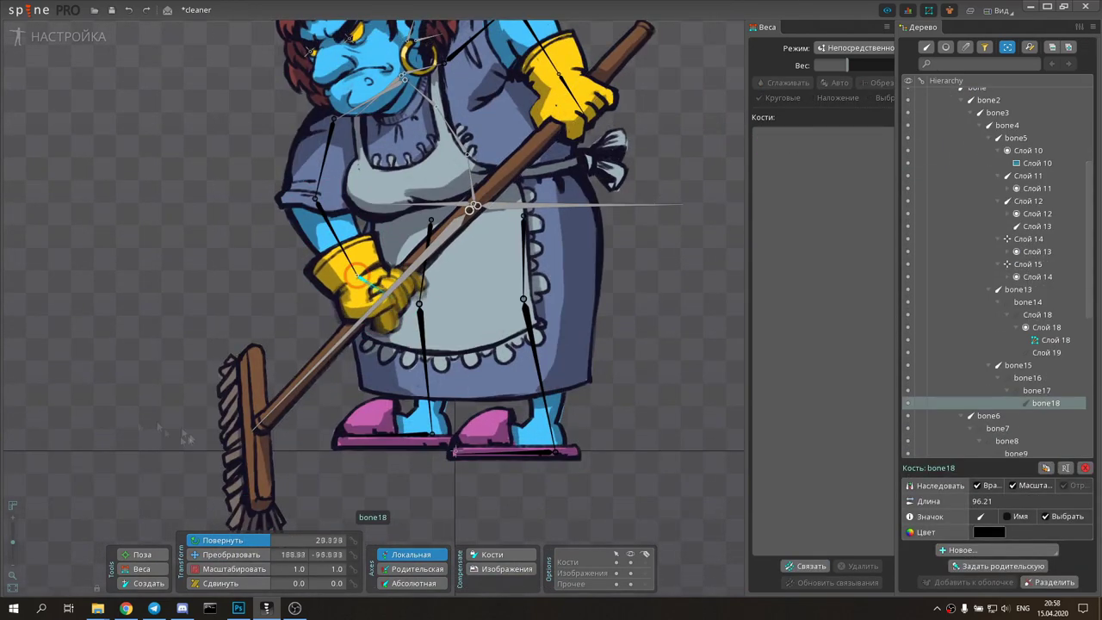
pyautogui.hotkey('ctrl', 'z')
pyautogui.hotkey('ctrl', 'z')
pyautogui.hotkey('ctrl', 'z')
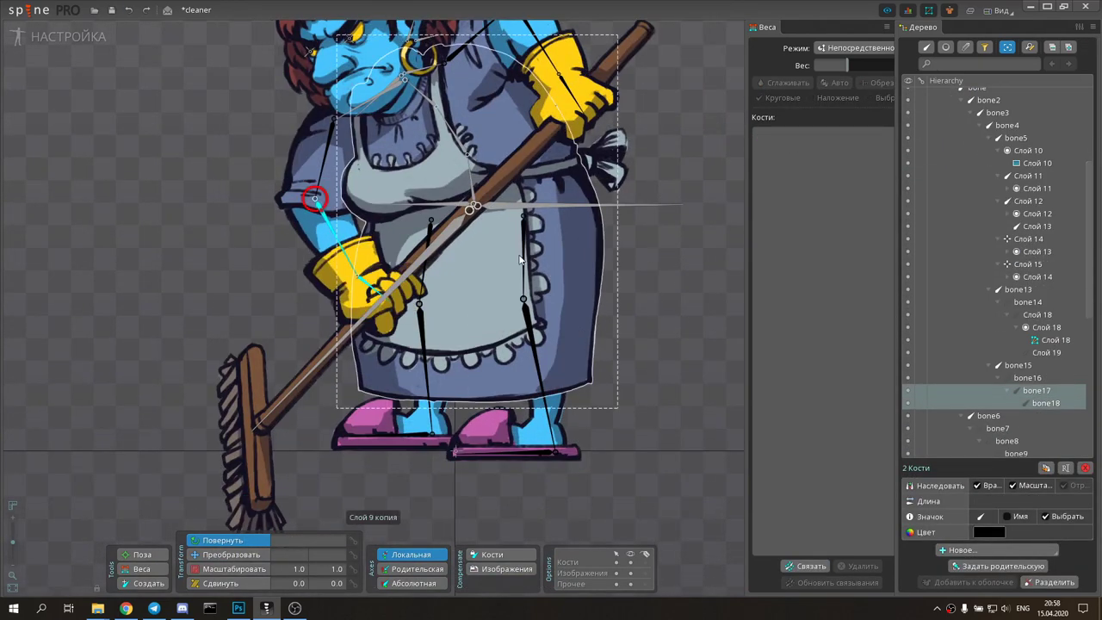
pyautogui.hotkey('ctrl', 'z')
pyautogui.scroll(3, 374, 149)
# Step: Create the right_arm and left_arm IK constraints for the two arms
pyautogui.click(375, 150)
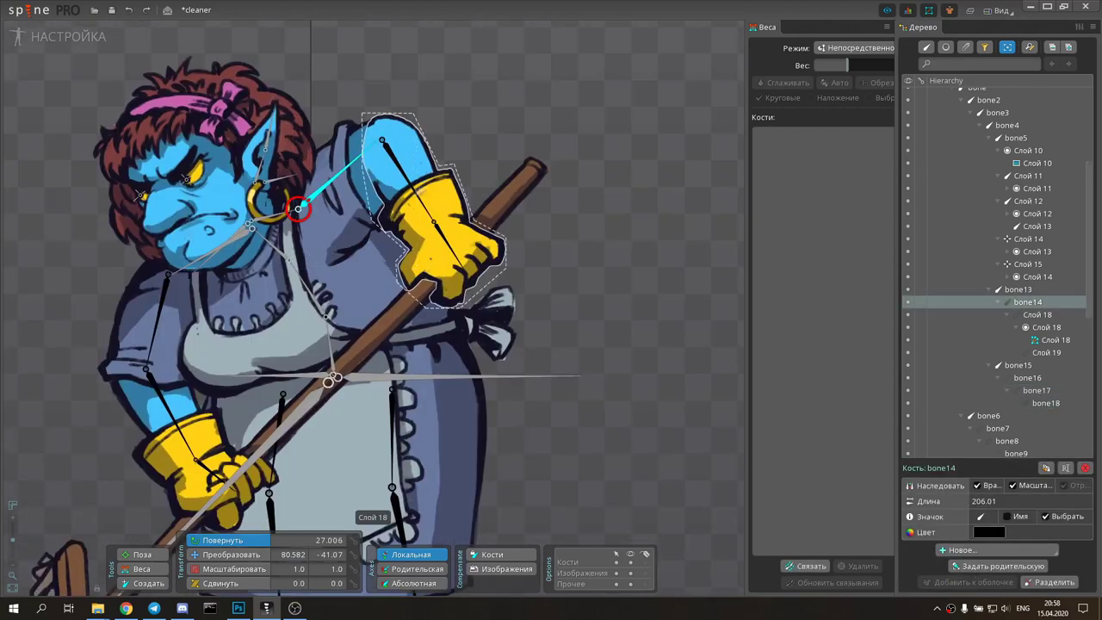
pyautogui.click(963, 549)
pyautogui.click(984, 504)
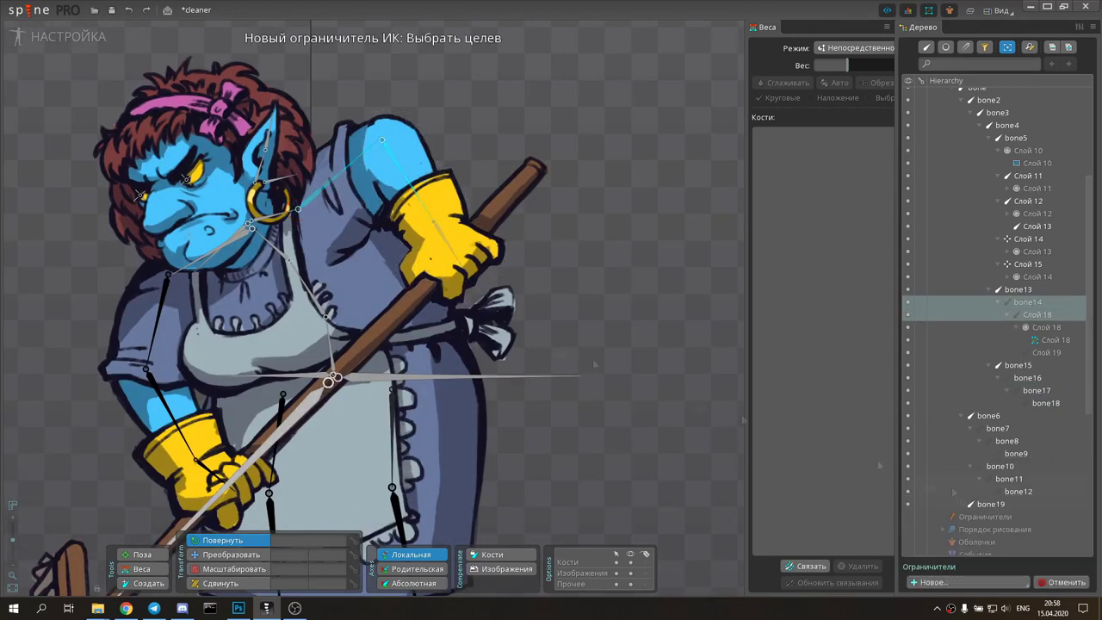
pyautogui.click(502, 259)
pyautogui.press('Return')
pyautogui.click(962, 549)
pyautogui.click(983, 504)
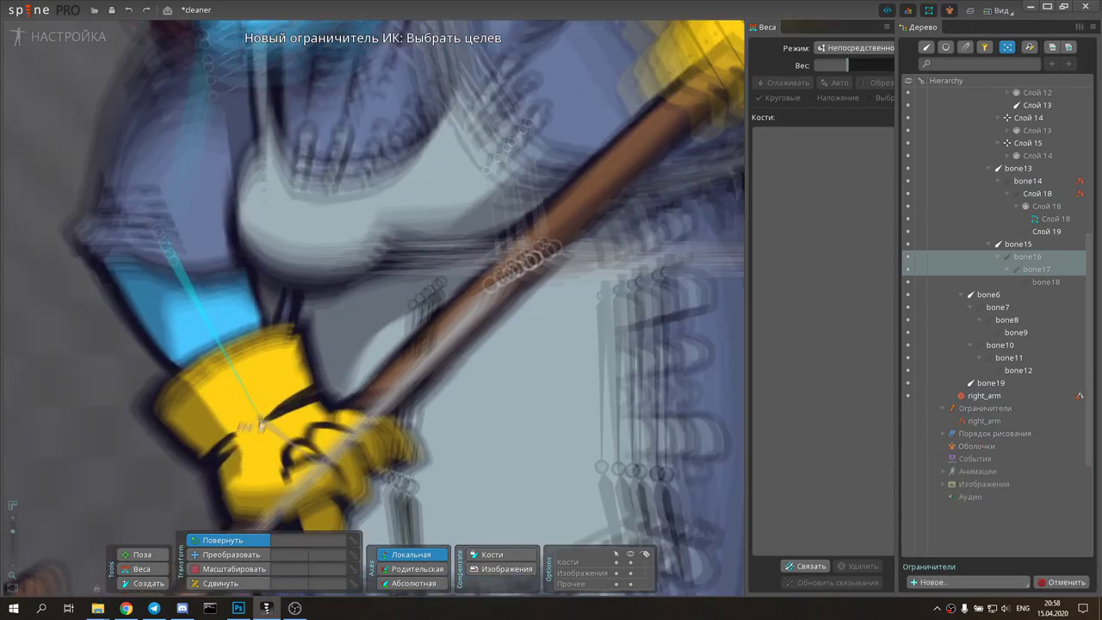
pyautogui.click(250, 413)
pyautogui.press('Return')
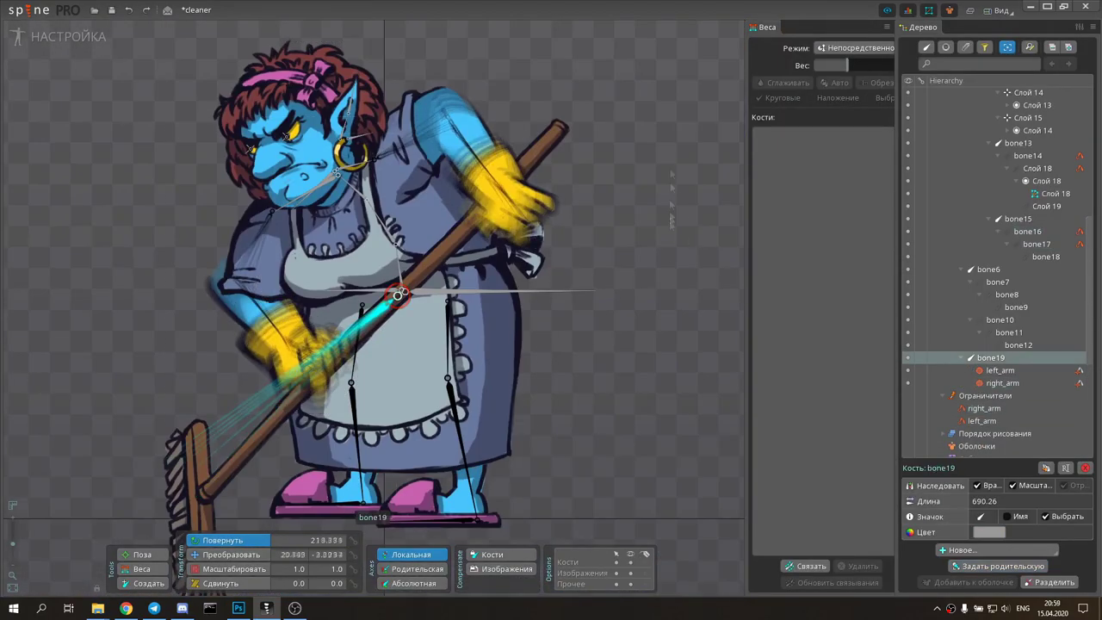
# Step: Re-parent Слой 16 to bone14 and Слой 15 to bone19, then test the broom swing
pyautogui.click(419, 147)
pyautogui.press('p')
pyautogui.press('Return')
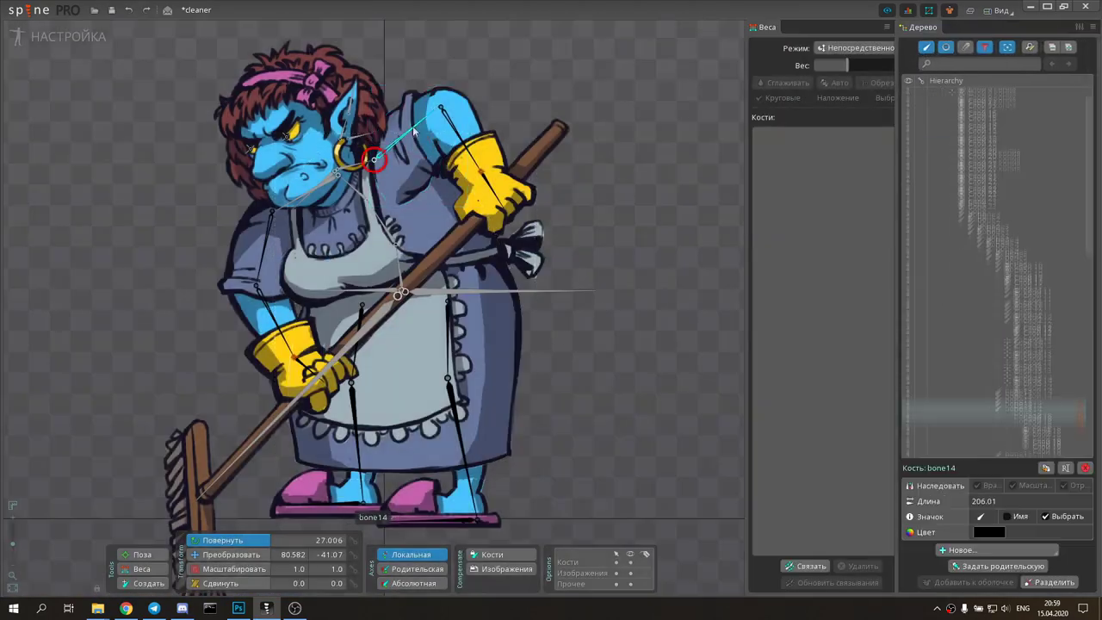
pyautogui.click(398, 295)
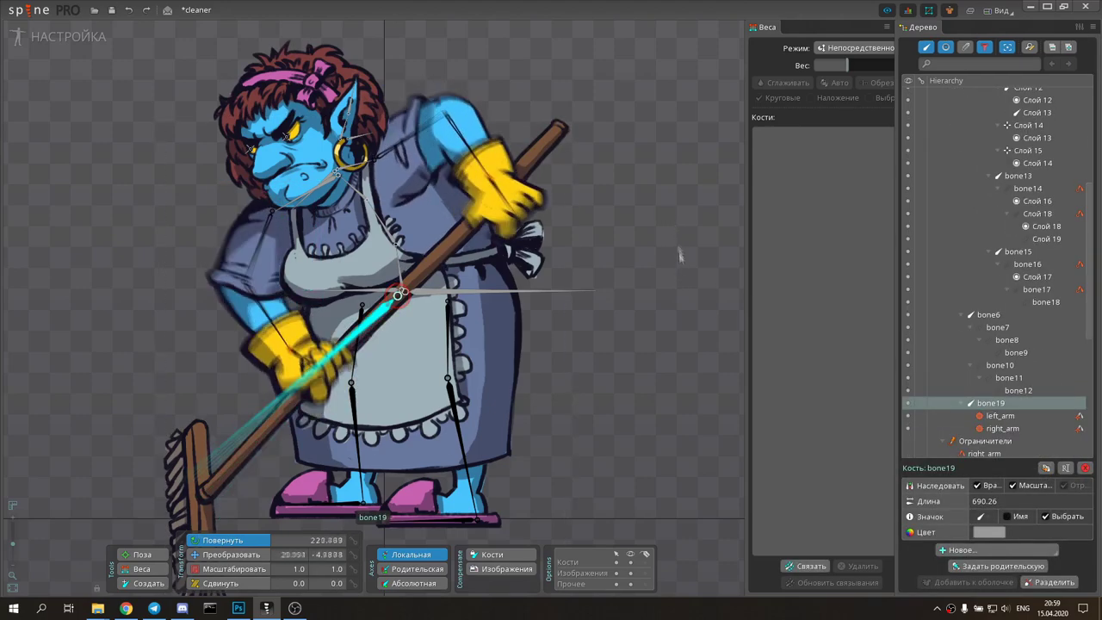
pyautogui.click(364, 359)
pyautogui.press('p')
pyautogui.click(398, 295)
pyautogui.moveTo(293, 362); pyautogui.dragTo(292, 357)
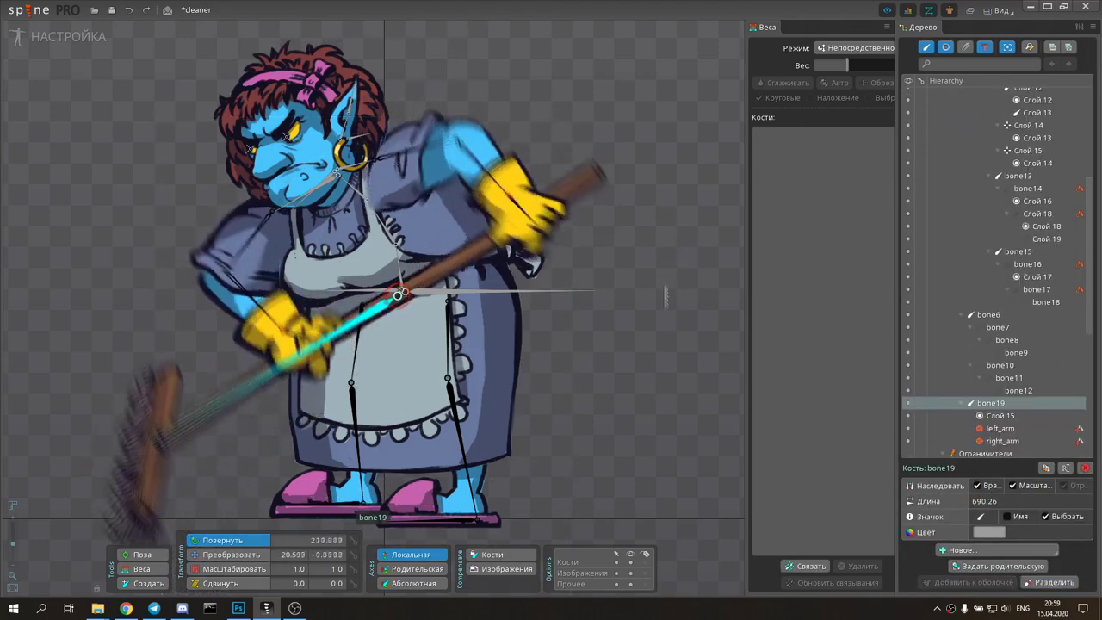
pyautogui.click(292, 357)
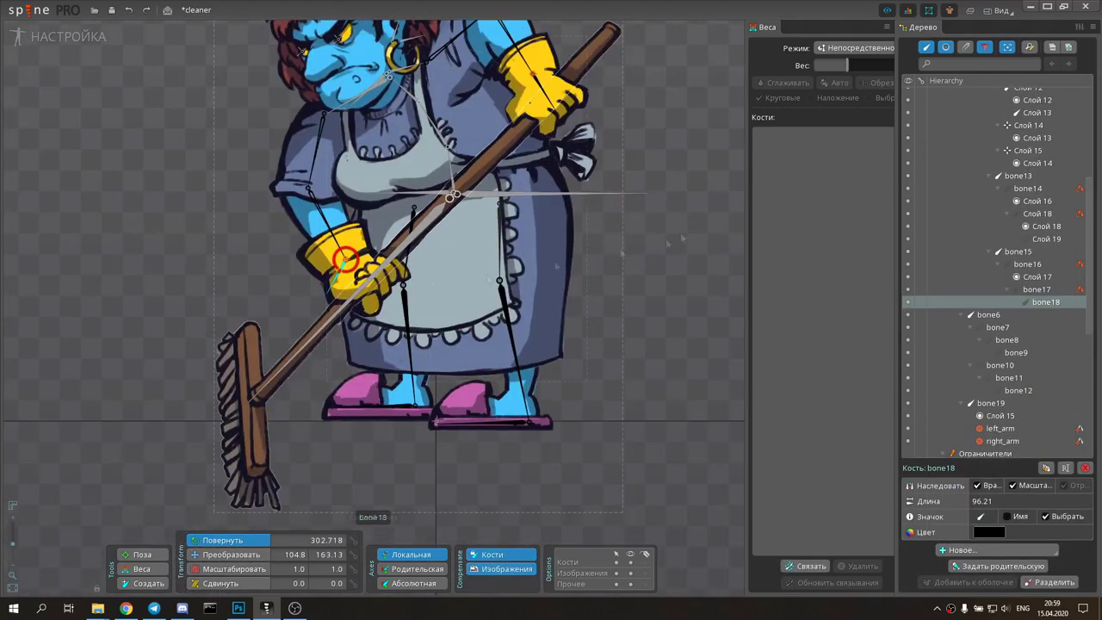
pyautogui.moveTo(159, 199); pyautogui.dragTo(142, 179)
# Step: Create the arm_pos and arm_pos2 IK constraints targeting the glove bones
pyautogui.click(988, 550)
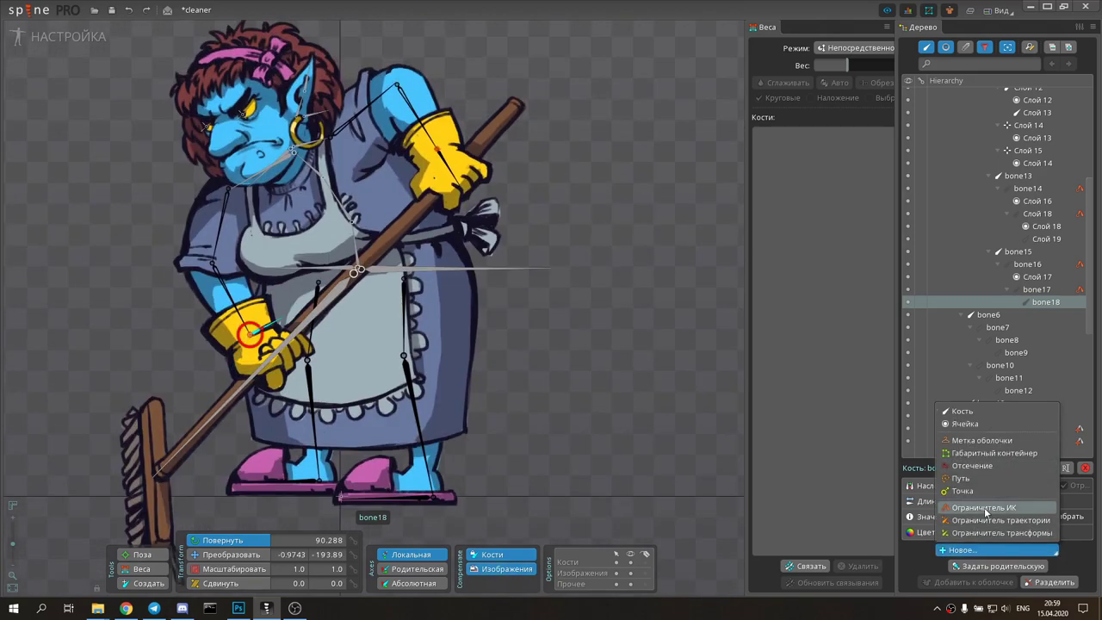
pyautogui.click(986, 508)
pyautogui.click(249, 332)
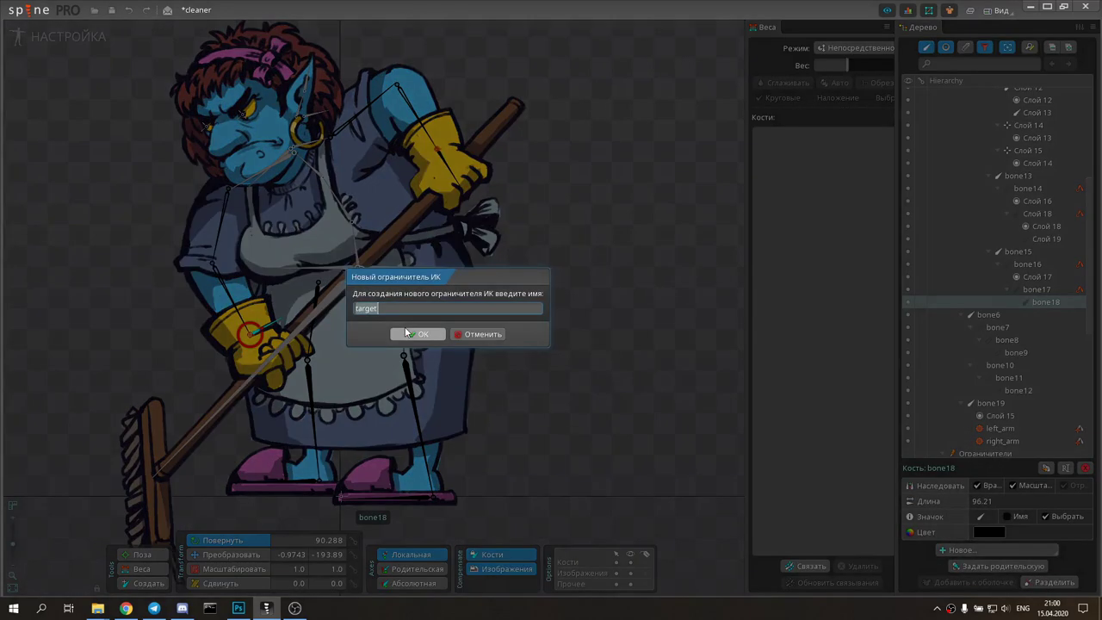
pyautogui.write('pos')
pyautogui.click(417, 333)
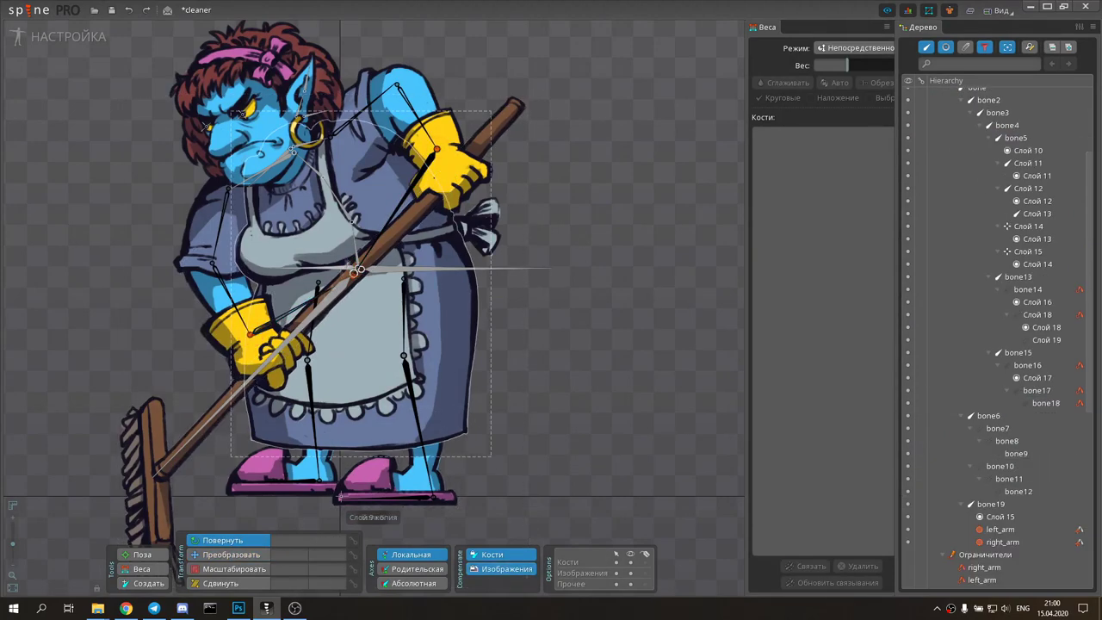
pyautogui.click(964, 549)
pyautogui.click(987, 507)
pyautogui.click(355, 277)
pyautogui.write('2')
pyautogui.press('Return')
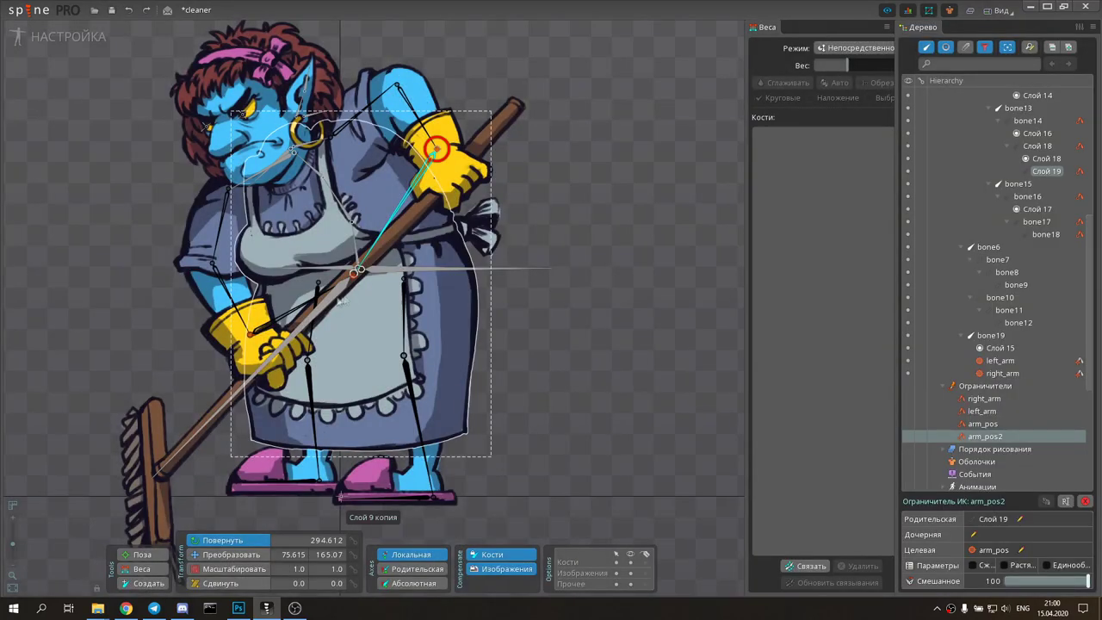
# Step: Translate bone19 so the broom and both arms move to a new position
pyautogui.scroll(5, 356, 274)
pyautogui.click(356, 273)
pyautogui.scroll(-5, 447, 189)
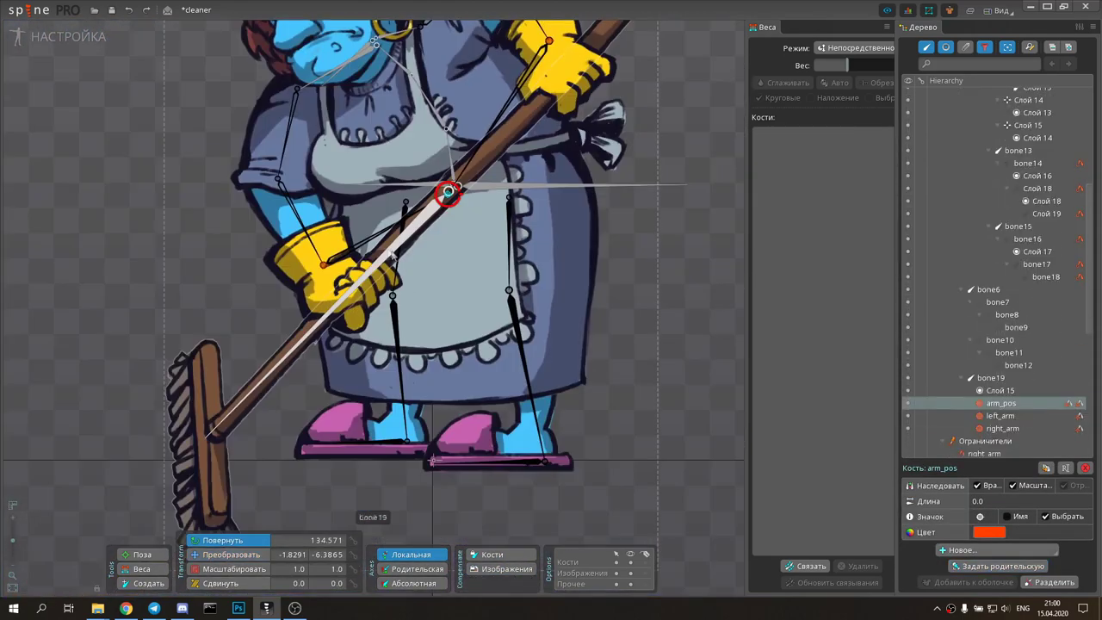
pyautogui.scroll(-2, 448, 207)
pyautogui.press('v')
pyautogui.moveTo(575, 233); pyautogui.dragTo(567, 258)
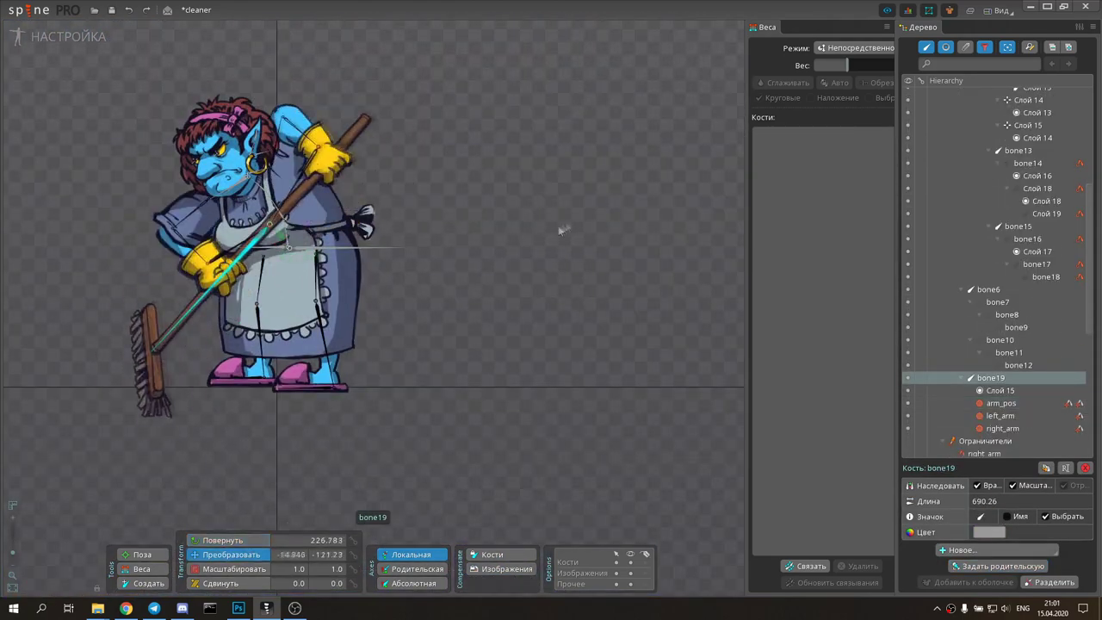
pyautogui.moveTo(531, 221)
pyautogui.mouseDown()
pyautogui.moveTo(508, 241)
pyautogui.moveTo(547, 211)
pyautogui.mouseUp()
pyautogui.scroll(4, 559, 173)
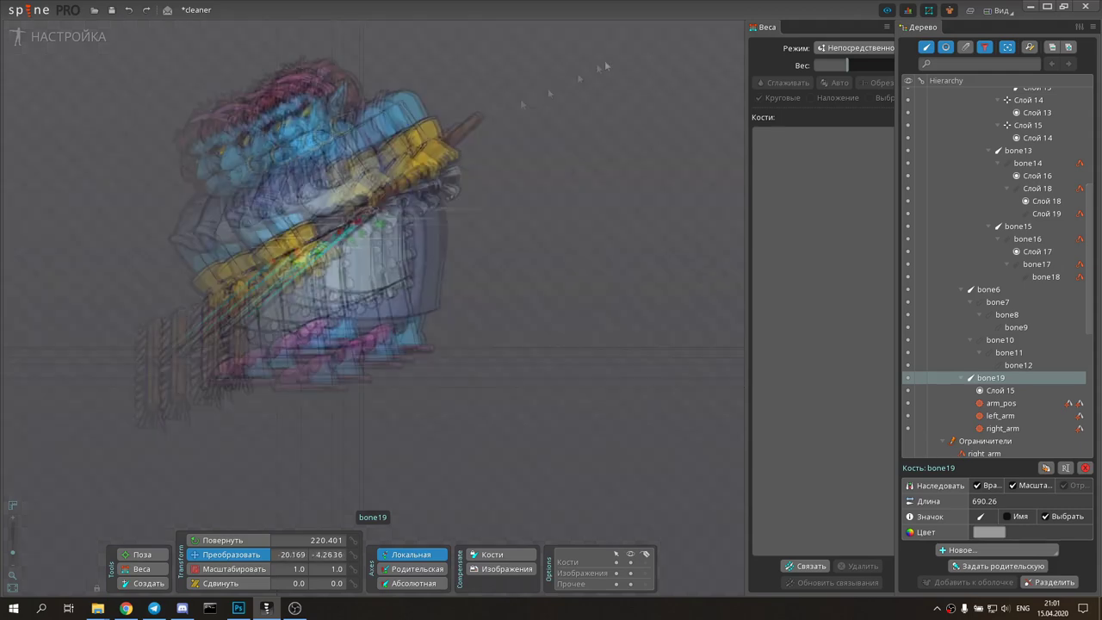
pyautogui.click(604, 60)
pyautogui.click(354, 160)
# Step: Add vertices to the Слой 17 sleeve mesh, then bind it to chosen bones
pyautogui.click(950, 565)
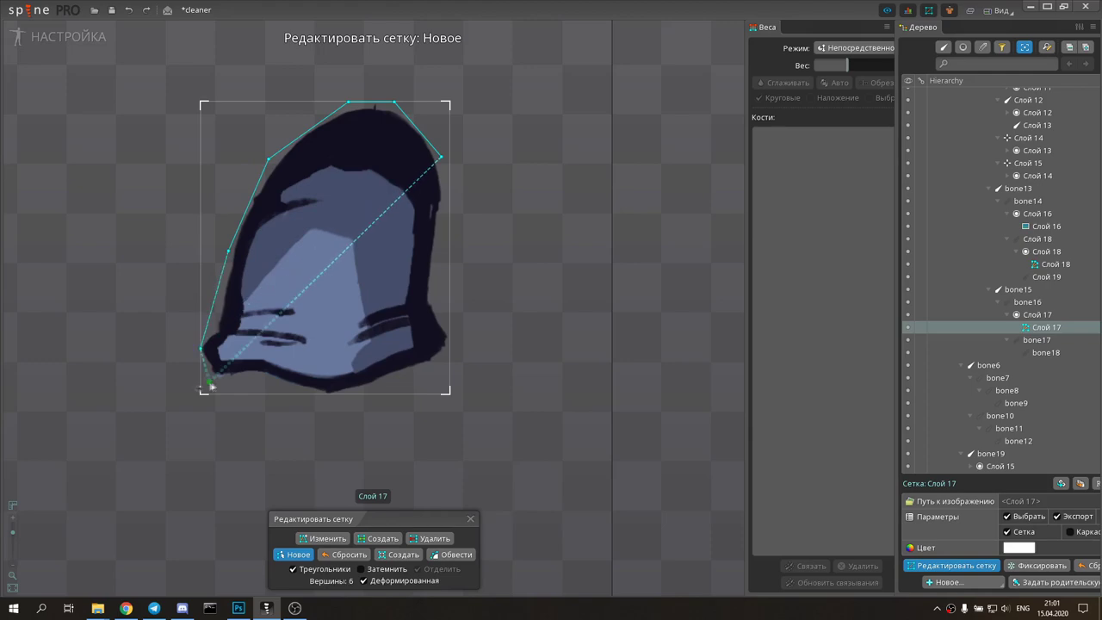
pyautogui.click(382, 537)
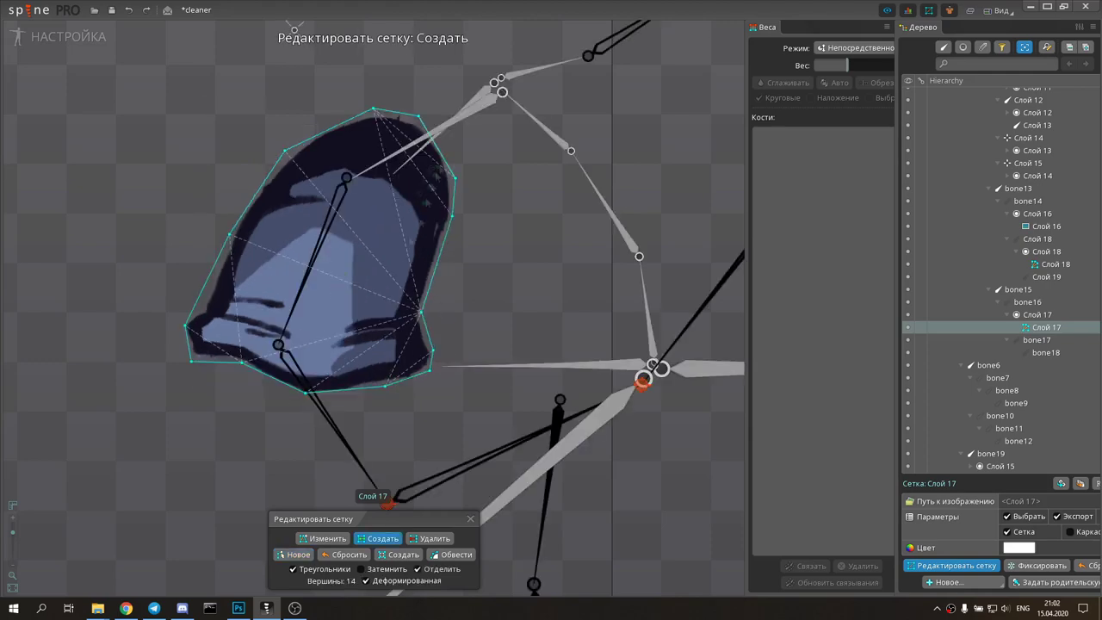
pyautogui.click(470, 518)
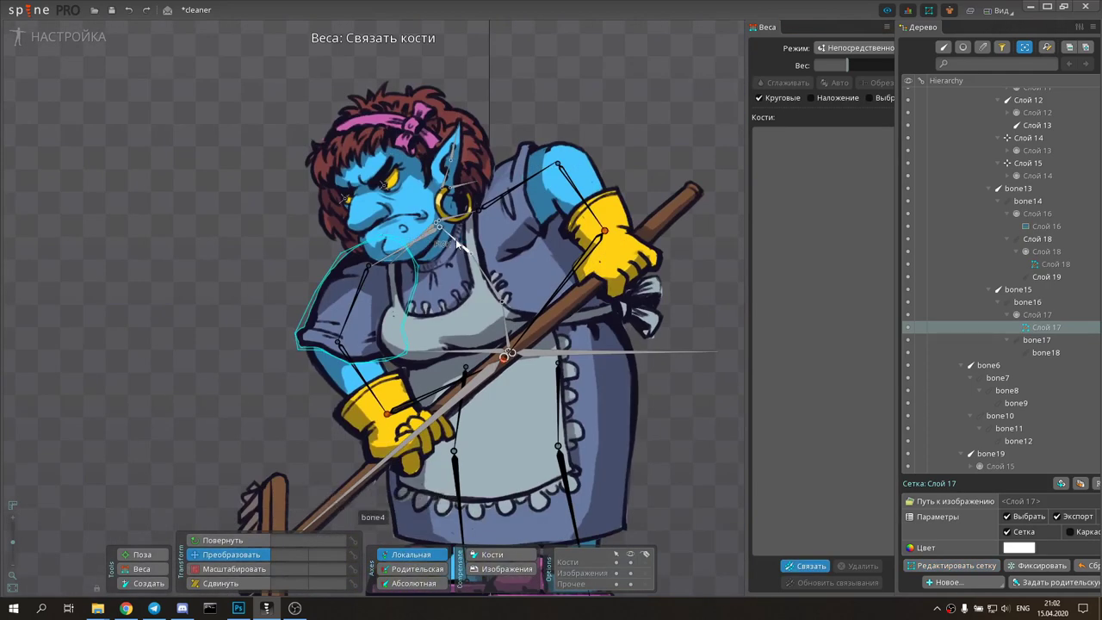
pyautogui.scroll(-3, 413, 313)
pyautogui.click(413, 313)
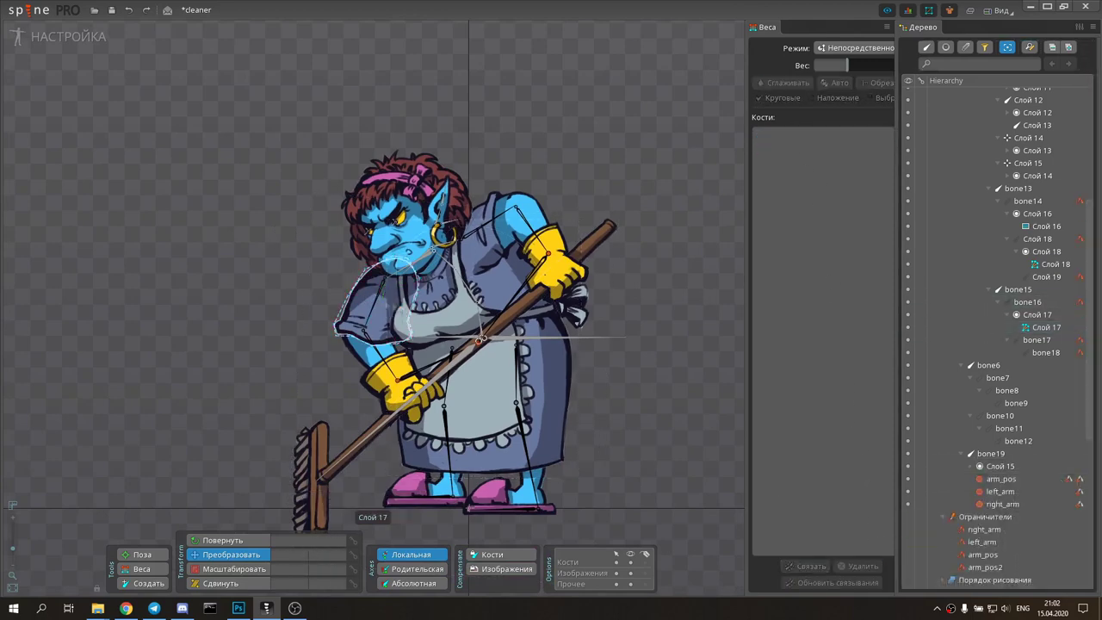
pyautogui.click(370, 301)
pyautogui.click(805, 565)
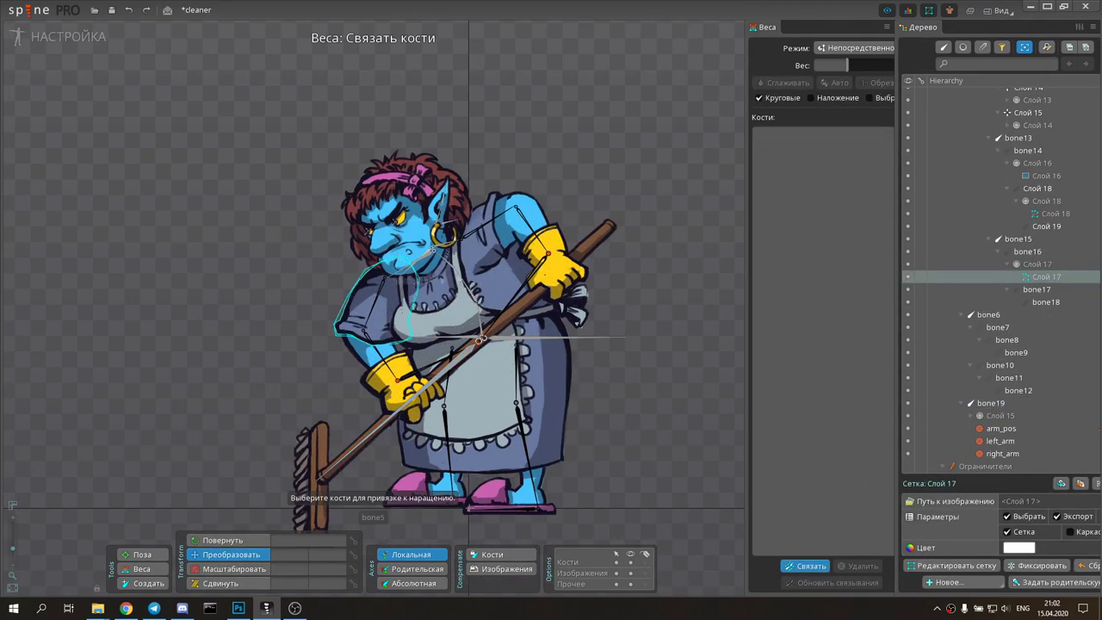
pyautogui.click(69, 36)
# Step: In Animate mode, key bone19 rotated into the broom's frame 20 pose
pyautogui.click(430, 284)
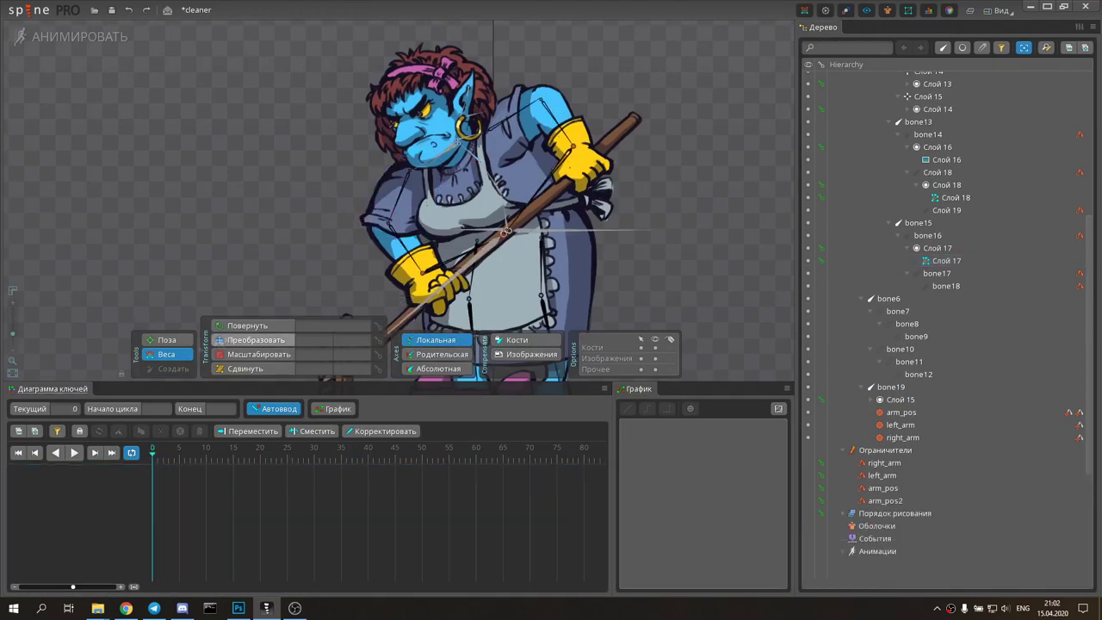
pyautogui.click(260, 449)
pyautogui.click(249, 325)
pyautogui.moveTo(508, 241); pyautogui.dragTo(405, 284)
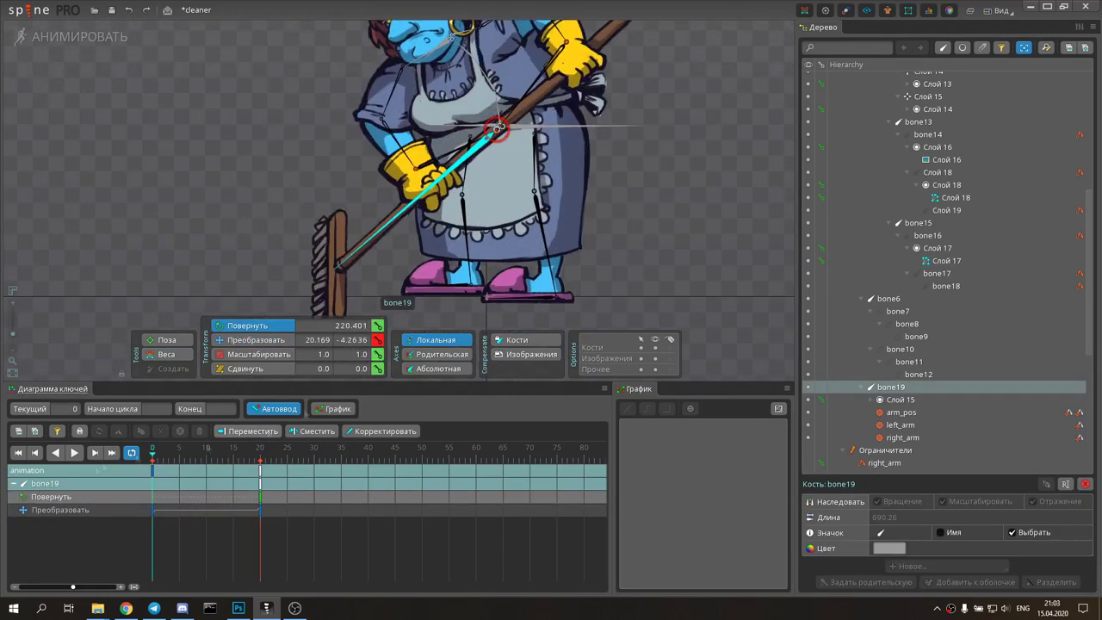
# Step: Paint Слой 17 sleeve weights in Add mode over the chest and shoulder
pyautogui.click(391, 292)
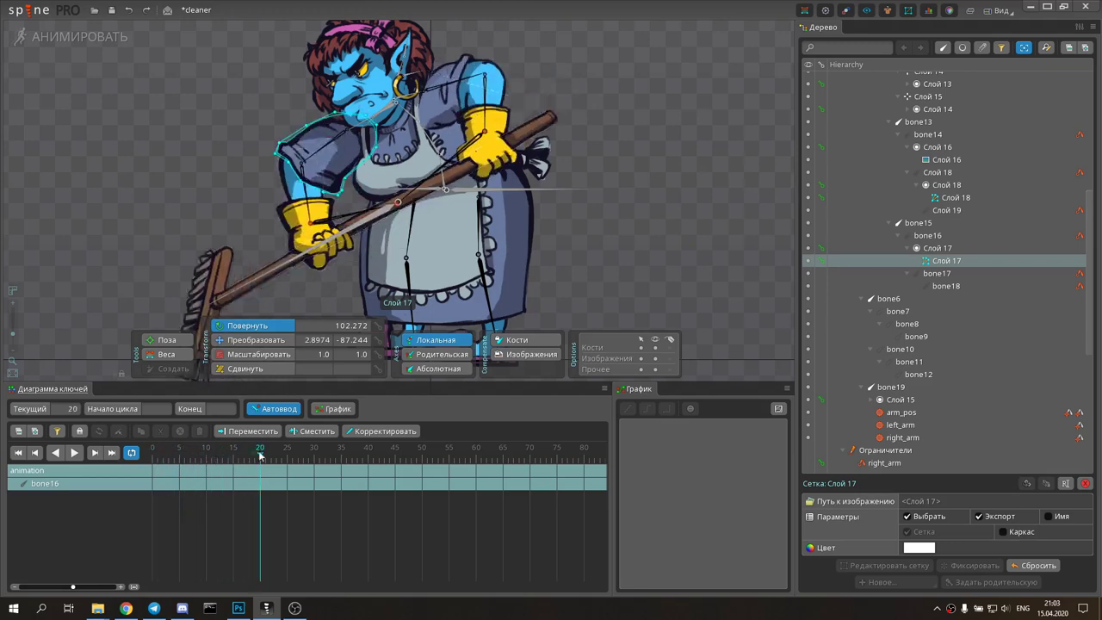
pyautogui.click(167, 354)
pyautogui.click(688, 52)
pyautogui.click(694, 68)
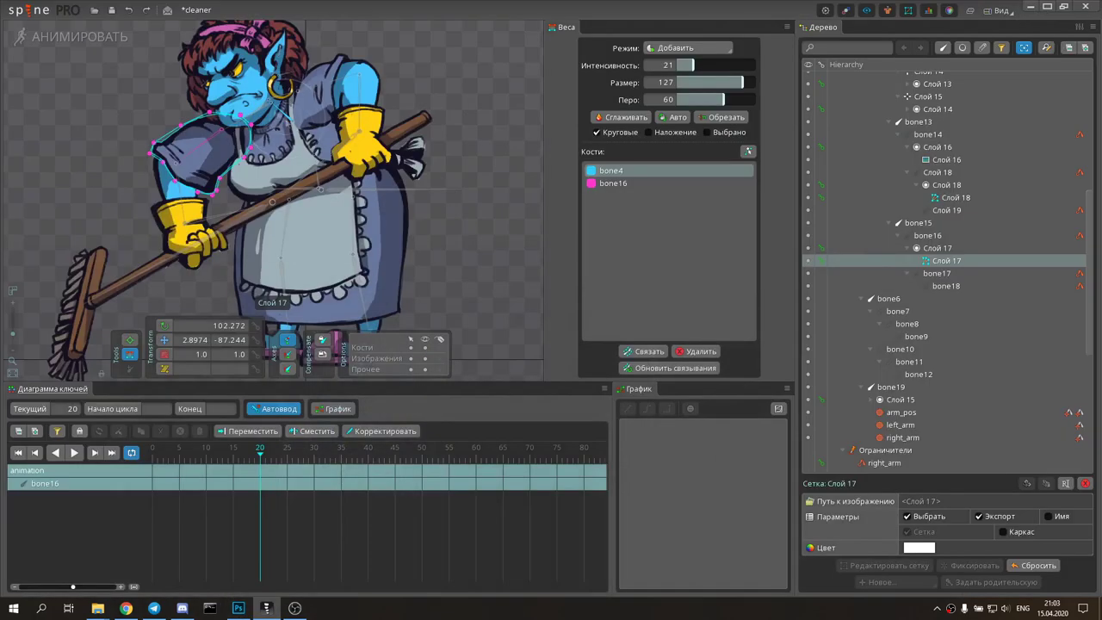
pyautogui.moveTo(256, 178); pyautogui.dragTo(236, 168)
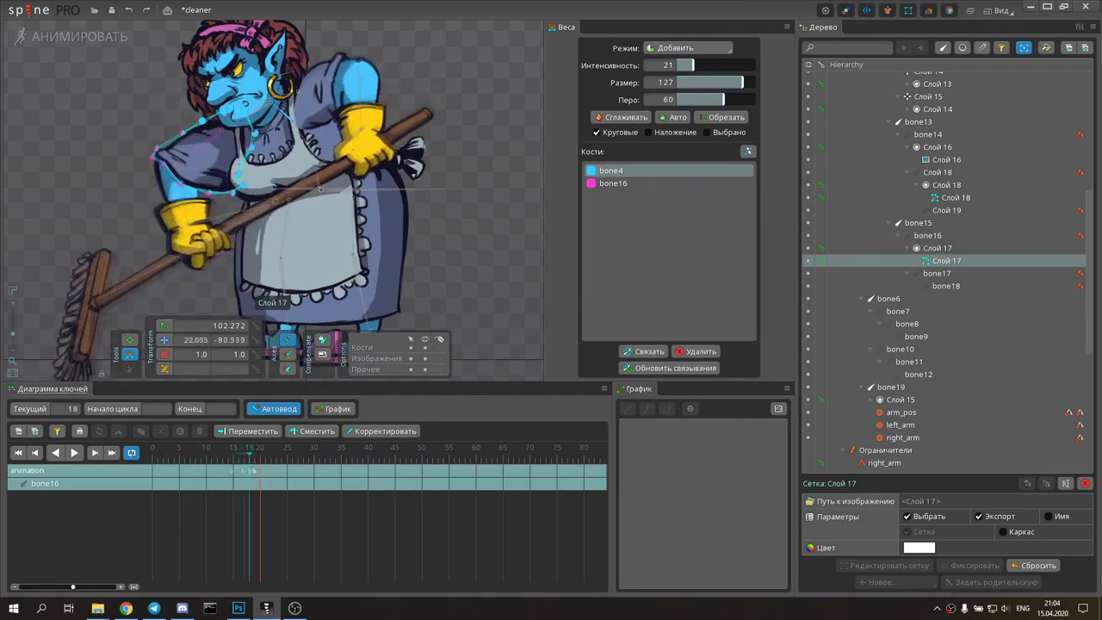
pyautogui.click(686, 48)
# Step: Play back the sweep and review bone19 and arm IK keys around frames 11–18
pyautogui.press('space')
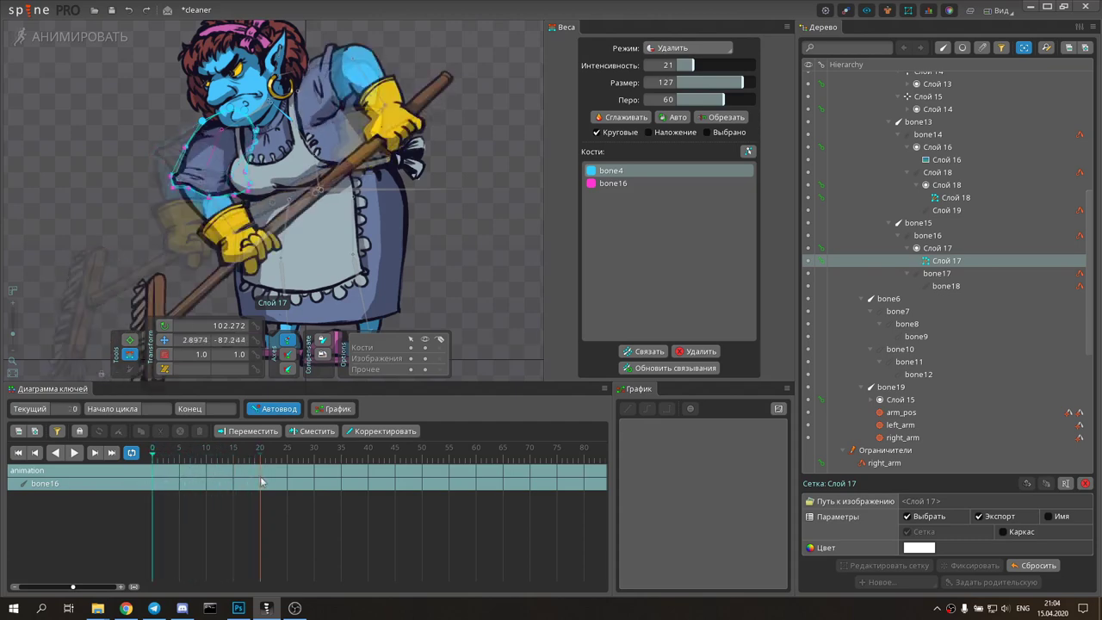
pyautogui.click(891, 387)
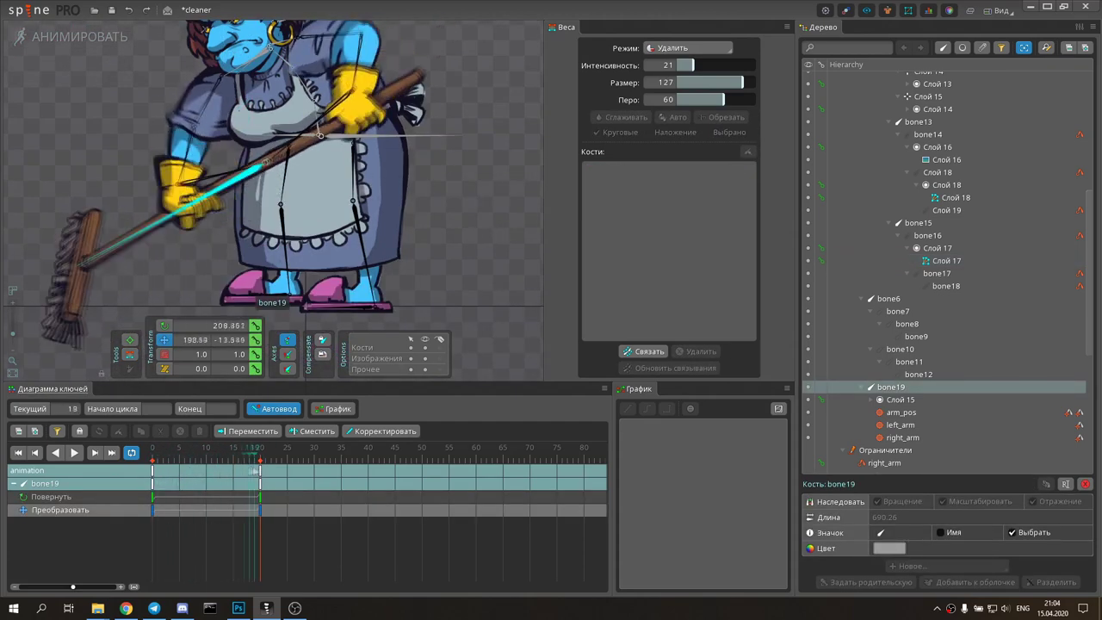
pyautogui.press('space')
pyautogui.click(214, 460)
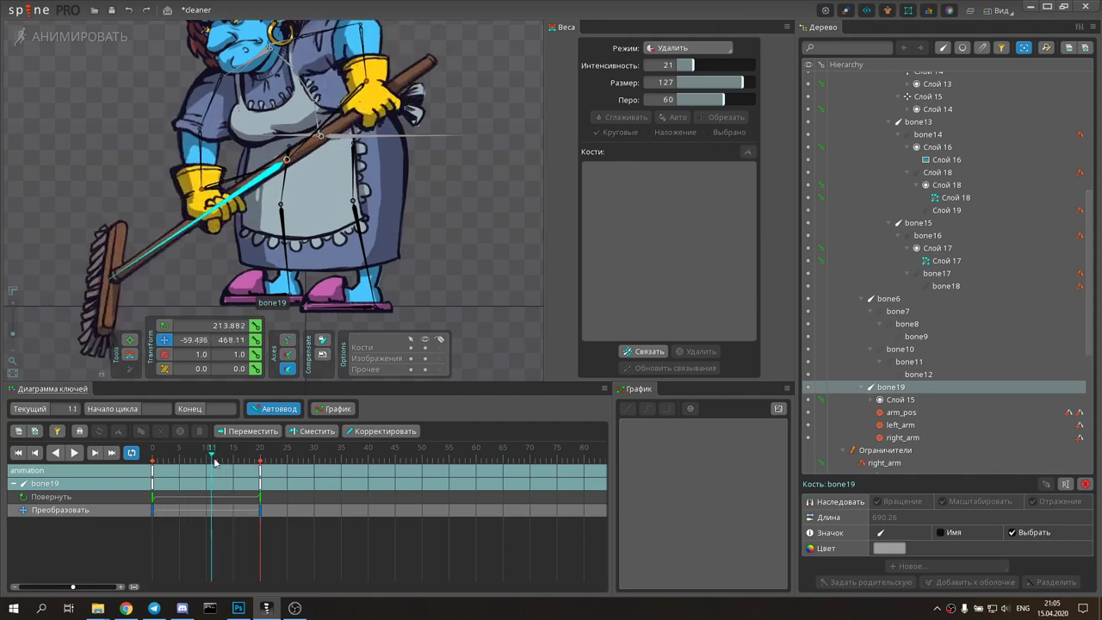
pyautogui.click(900, 424)
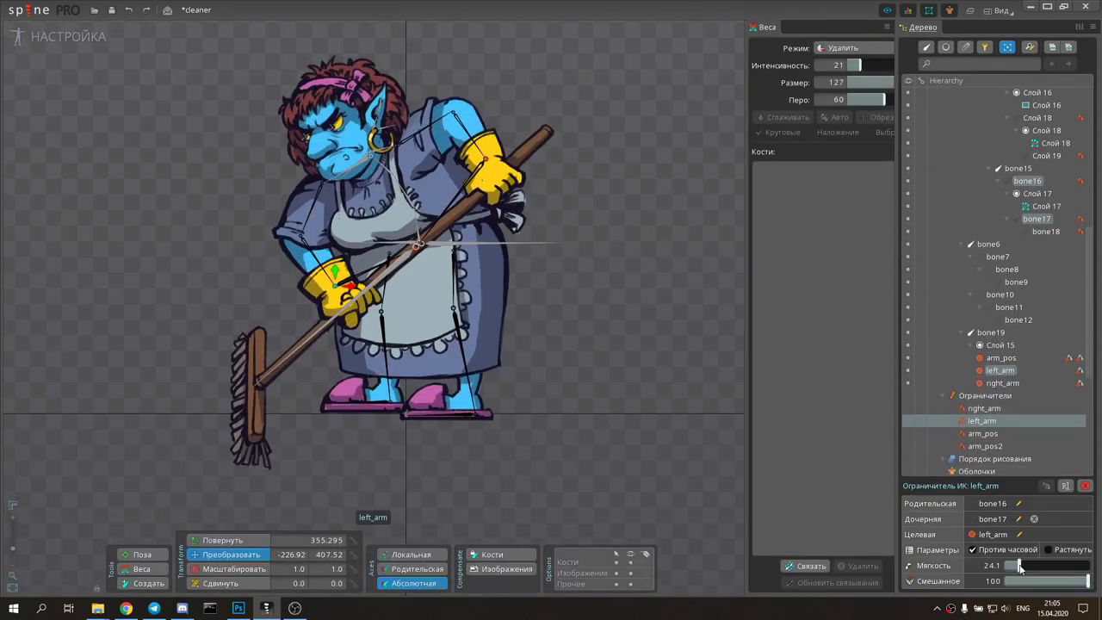
pyautogui.click(983, 408)
pyautogui.click(43, 36)
pyautogui.click(254, 470)
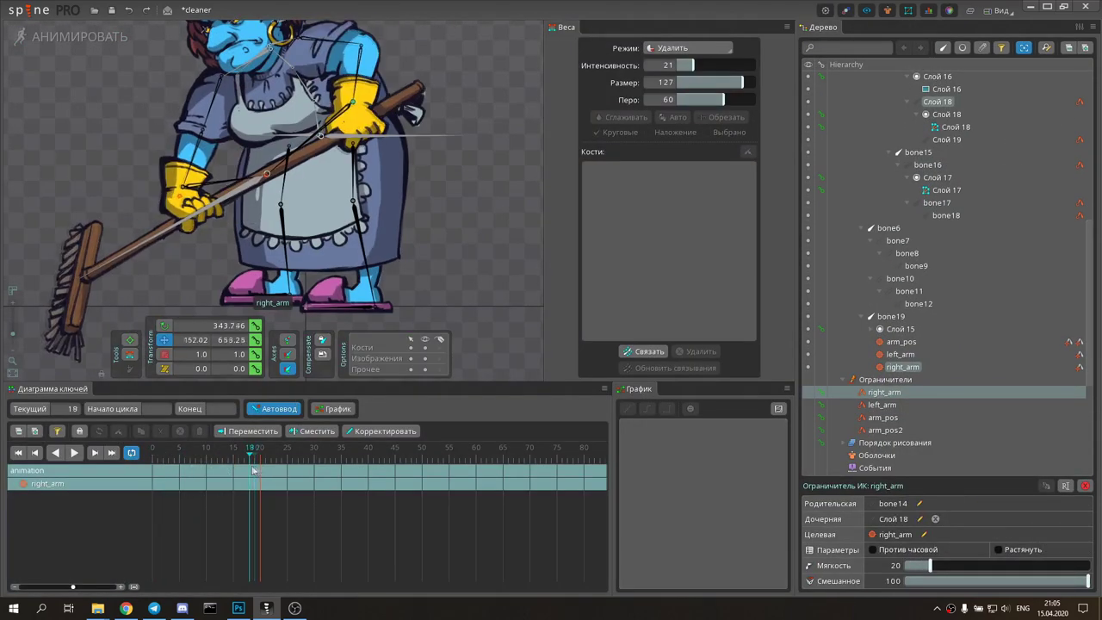
pyautogui.moveTo(254, 470); pyautogui.dragTo(231, 454)
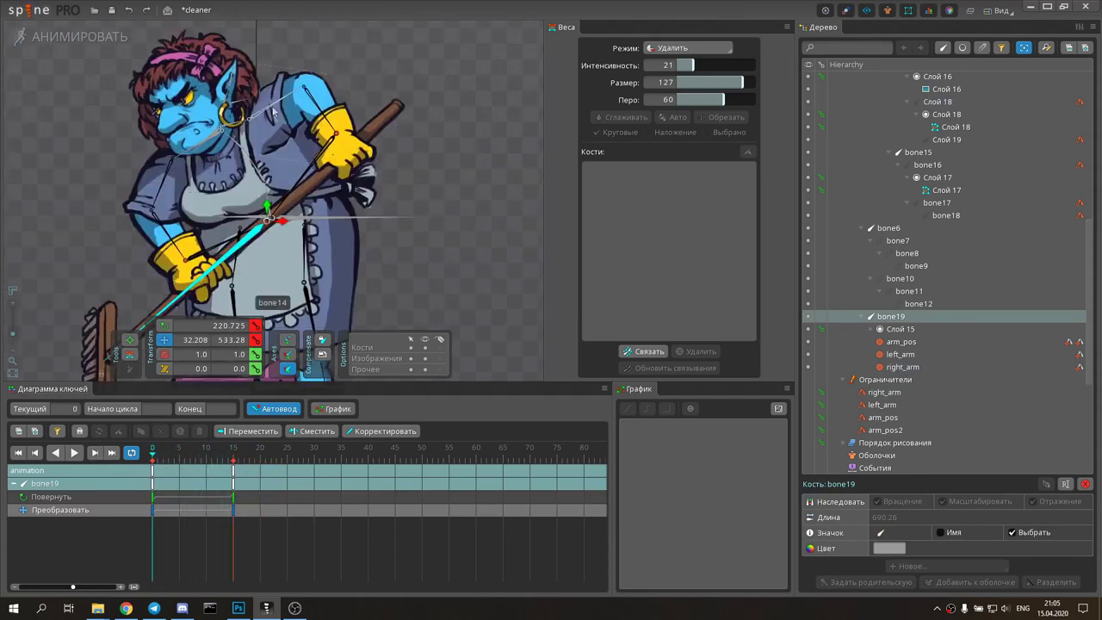
# Step: Return to Setup mode and start a mesh on the arm image Слой 16
pyautogui.click(43, 36)
pyautogui.click(1007, 548)
pyautogui.click(352, 341)
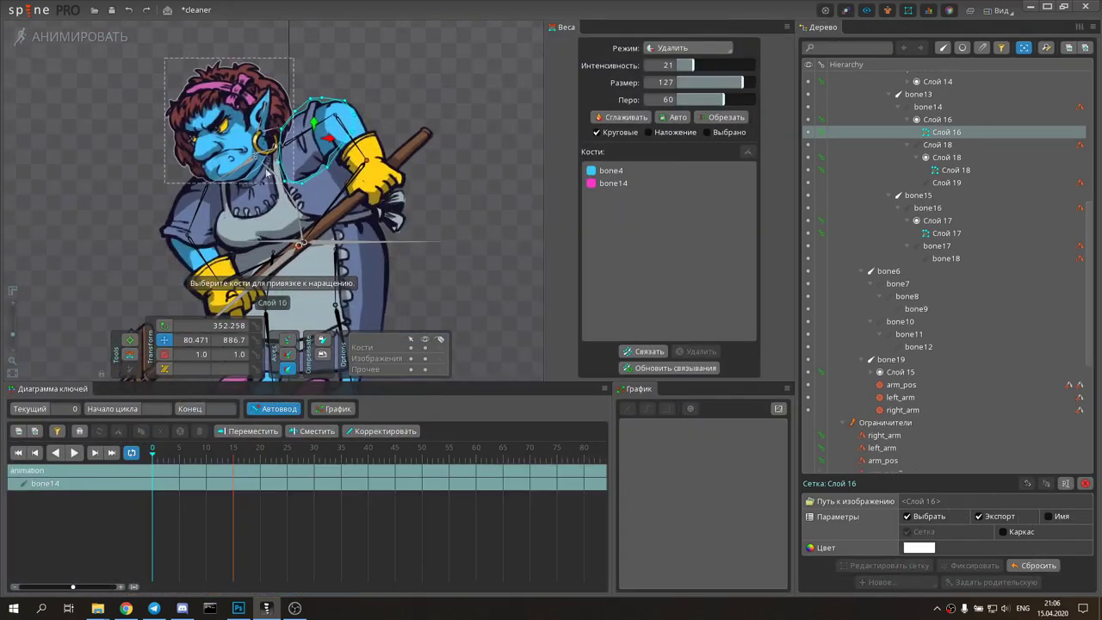
# Step: Repaint Слой 16 weights between bone4 and bone14 with Add/Remove brushes, then save
pyautogui.scroll(3, 268, 168)
pyautogui.scroll(-2, 269, 168)
pyautogui.click(611, 171)
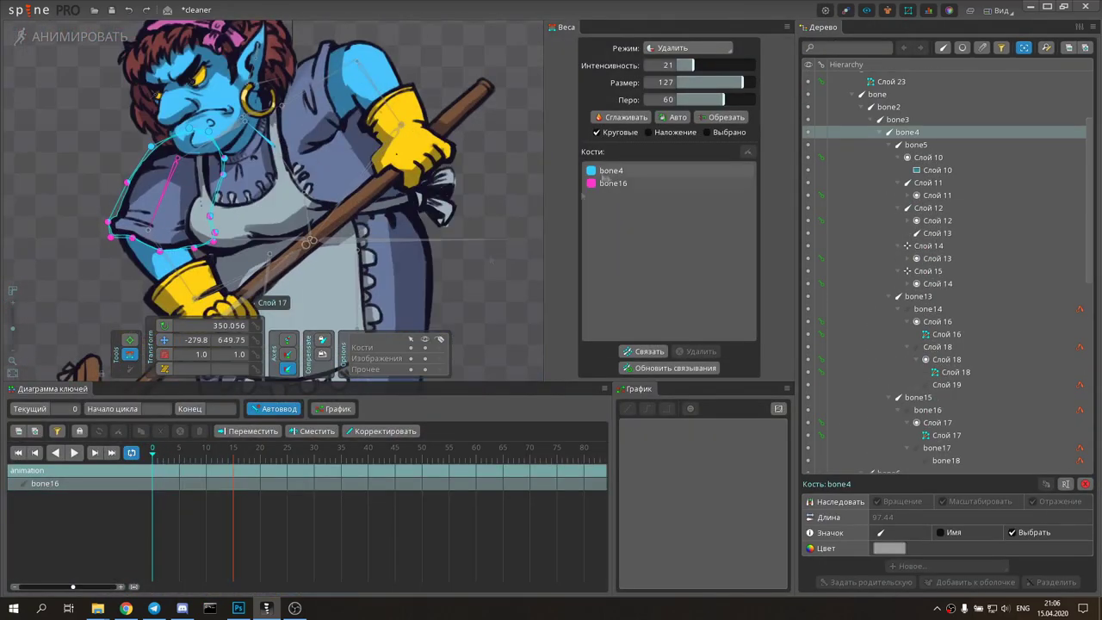
pyautogui.click(233, 456)
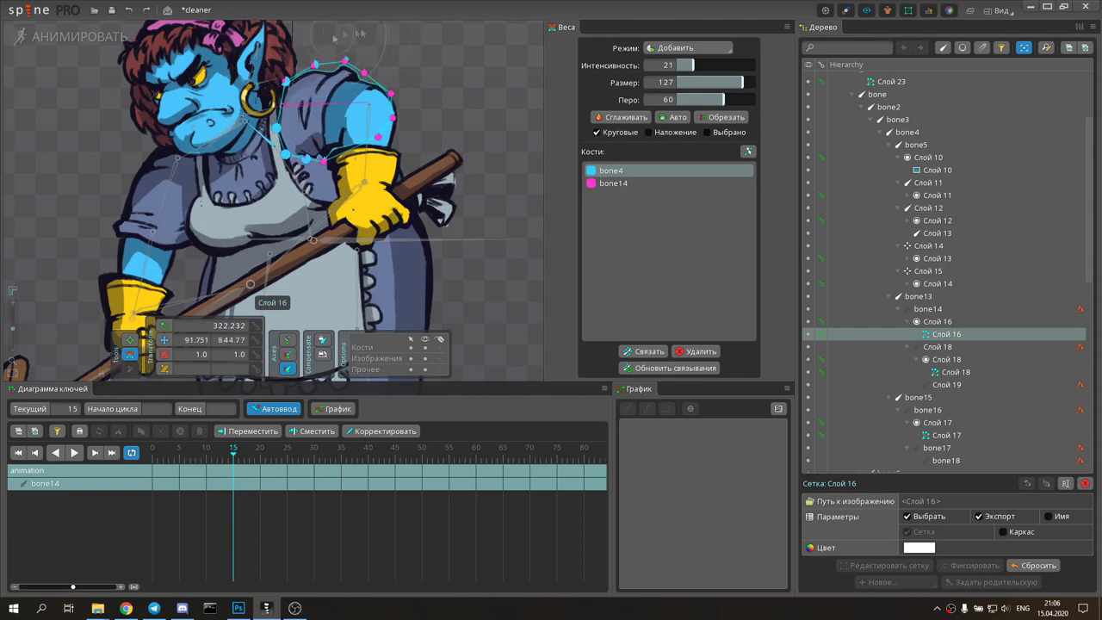
pyautogui.moveTo(232, 456); pyautogui.dragTo(232, 463)
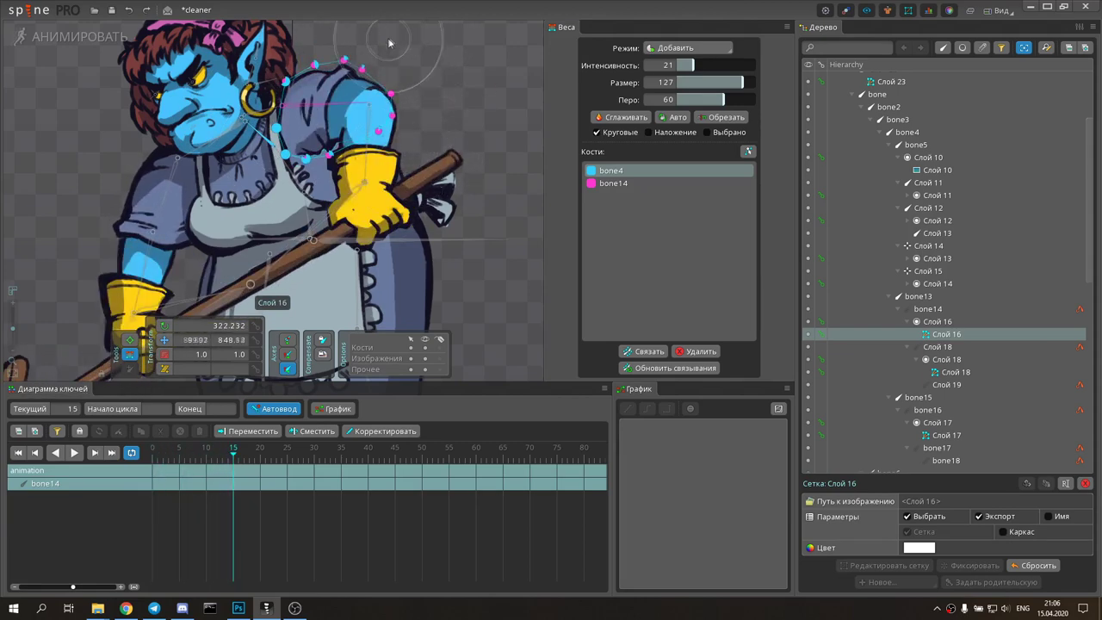
pyautogui.moveTo(383, 36); pyautogui.dragTo(370, 67)
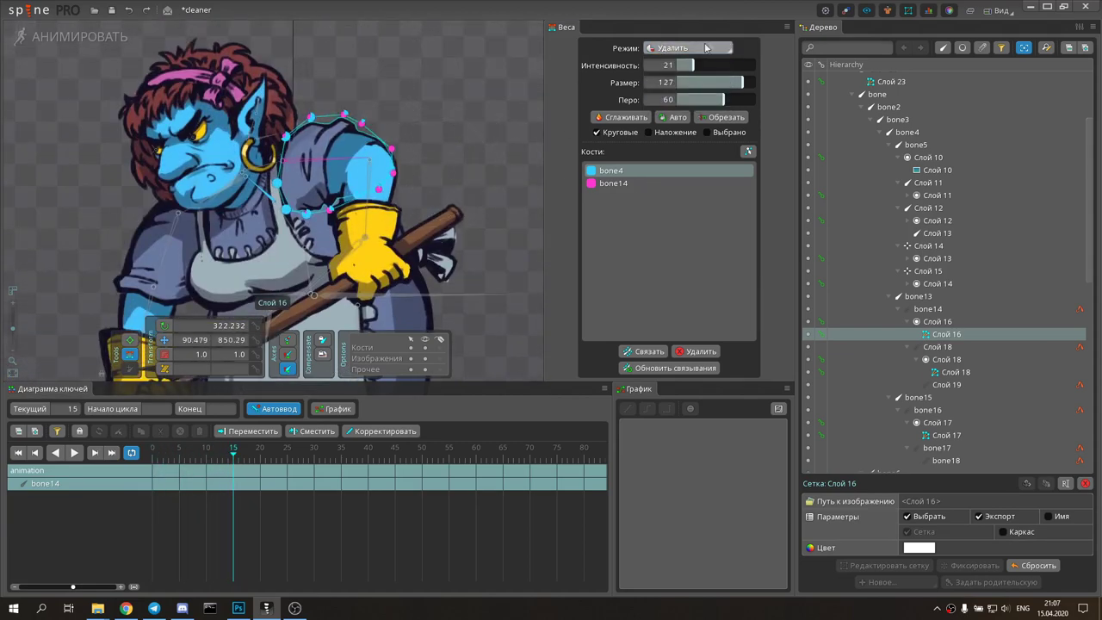
pyautogui.moveTo(409, 192); pyautogui.dragTo(524, 142)
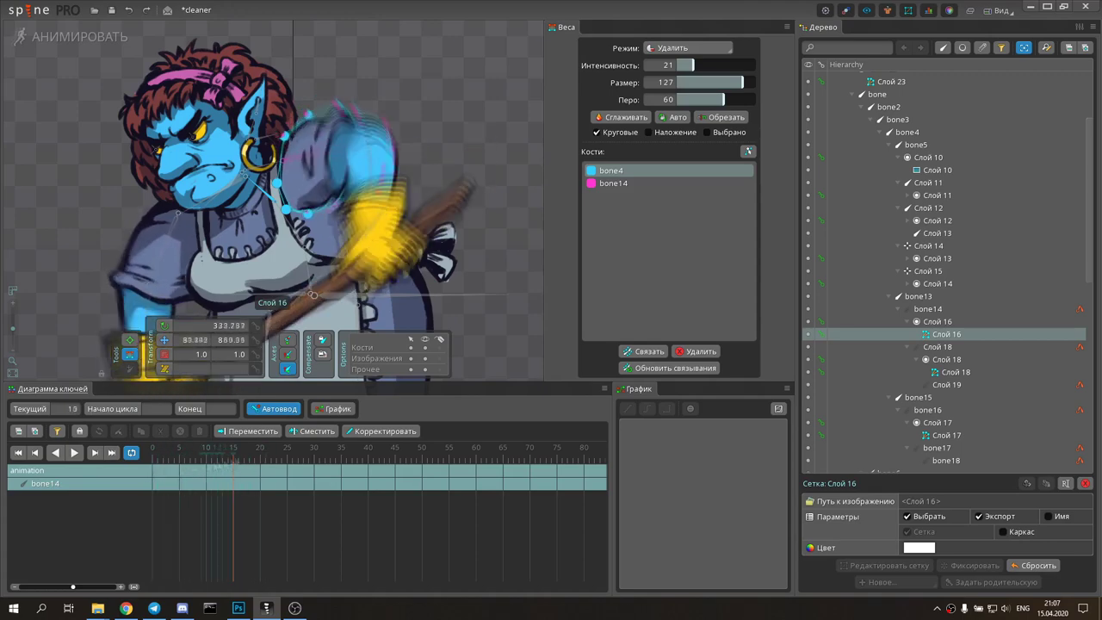
pyautogui.scroll(2, 319, 224)
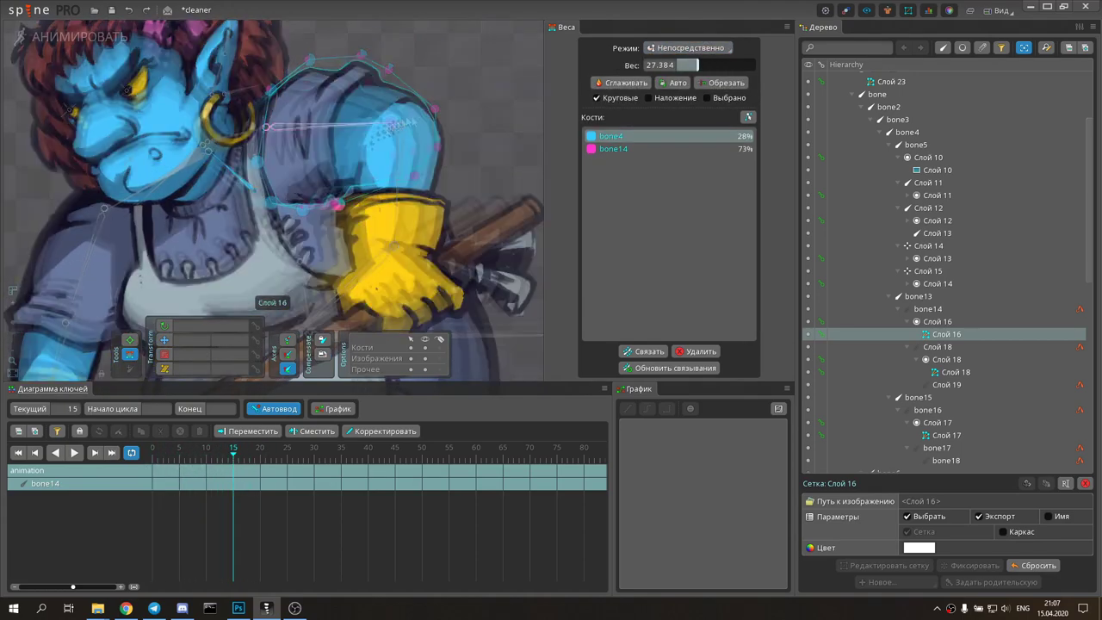
pyautogui.hotkey('ctrl', 's')
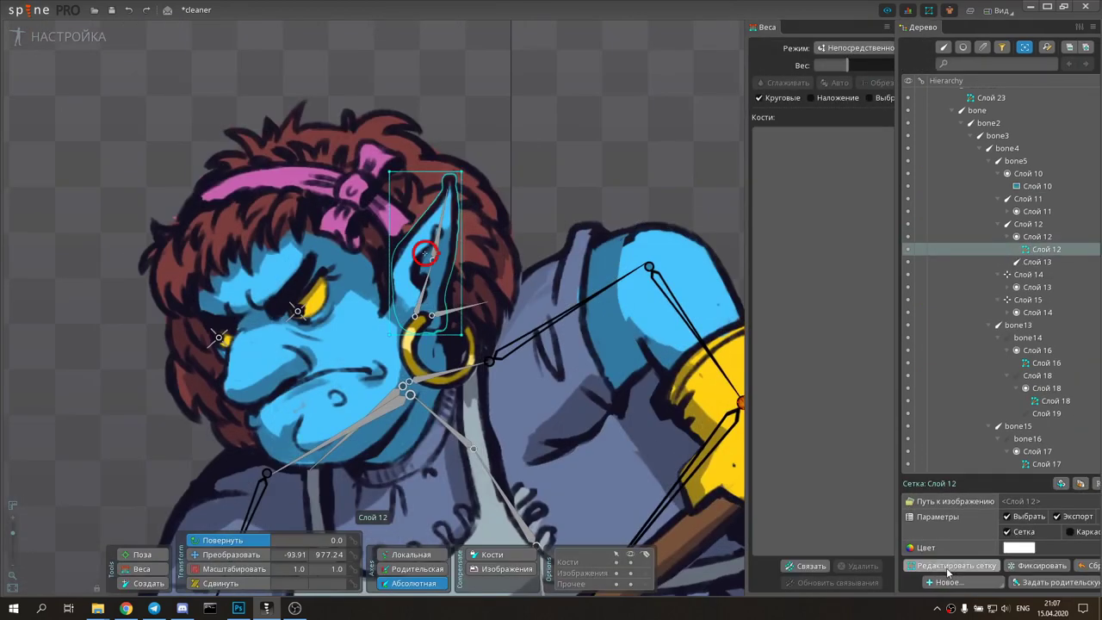
# Step: Edit the Слой 12 ear mesh and check its vertex weights across Слой 12, Слой 13 and bone5
pyautogui.click(946, 566)
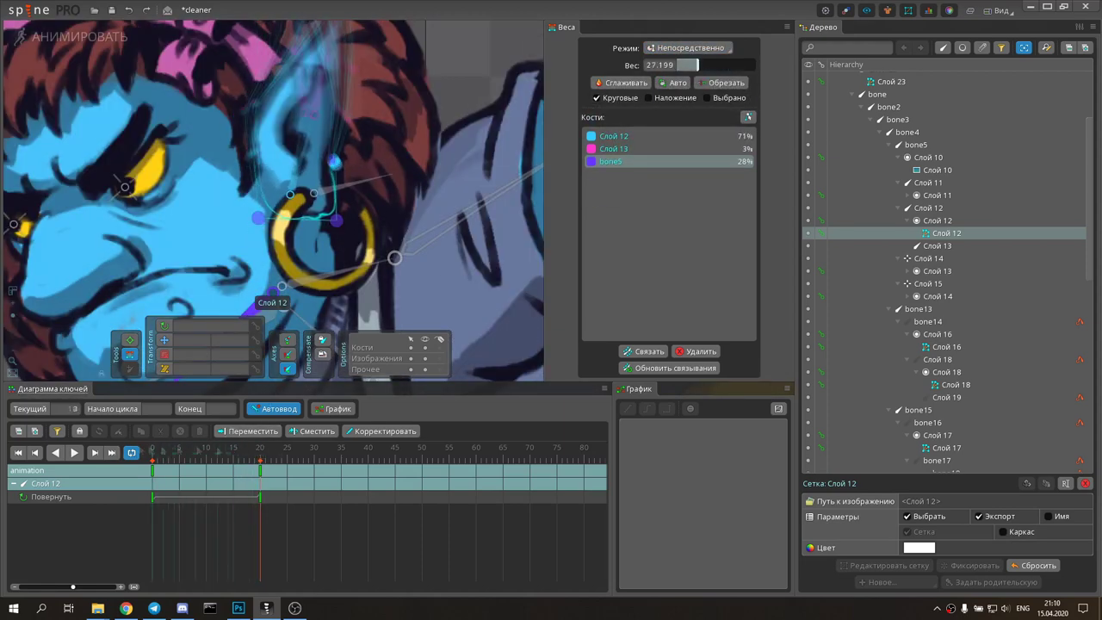
pyautogui.scroll(-3, 277, 151)
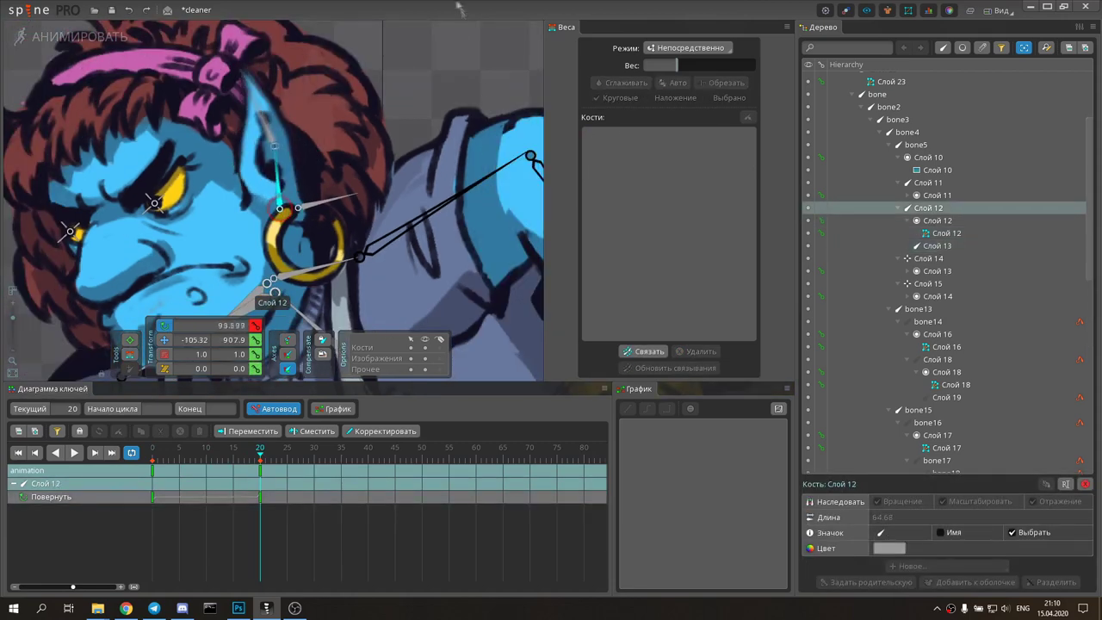
pyautogui.click(246, 181)
pyautogui.scroll(2, 254, 168)
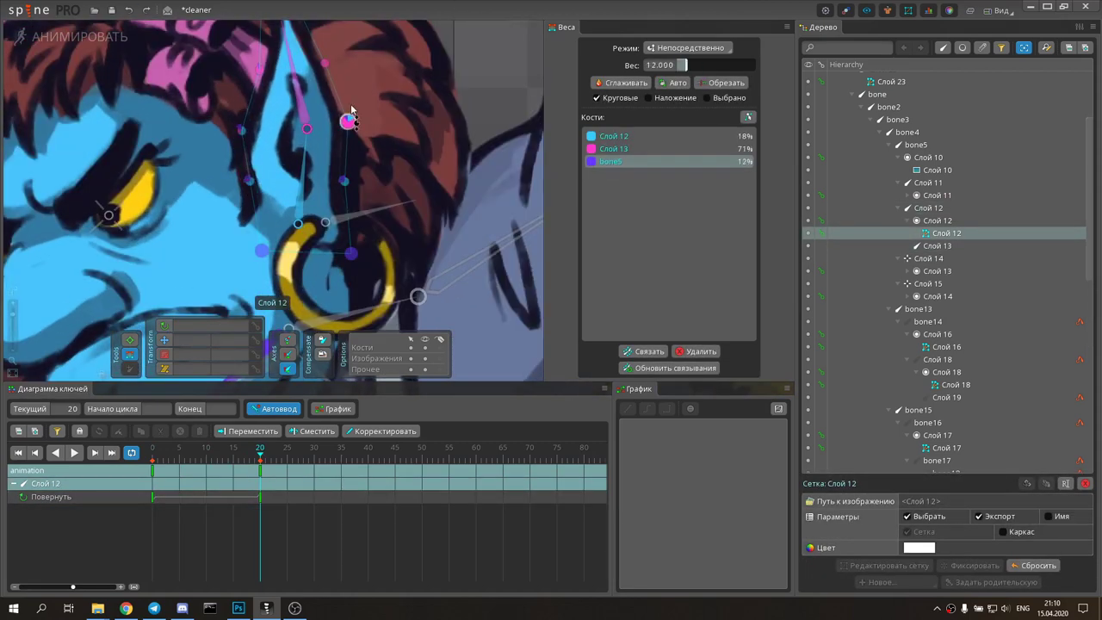
# Step: Test the ear deformation by rotating the ear bone, then undo the rotation
pyautogui.scroll(-3, 351, 110)
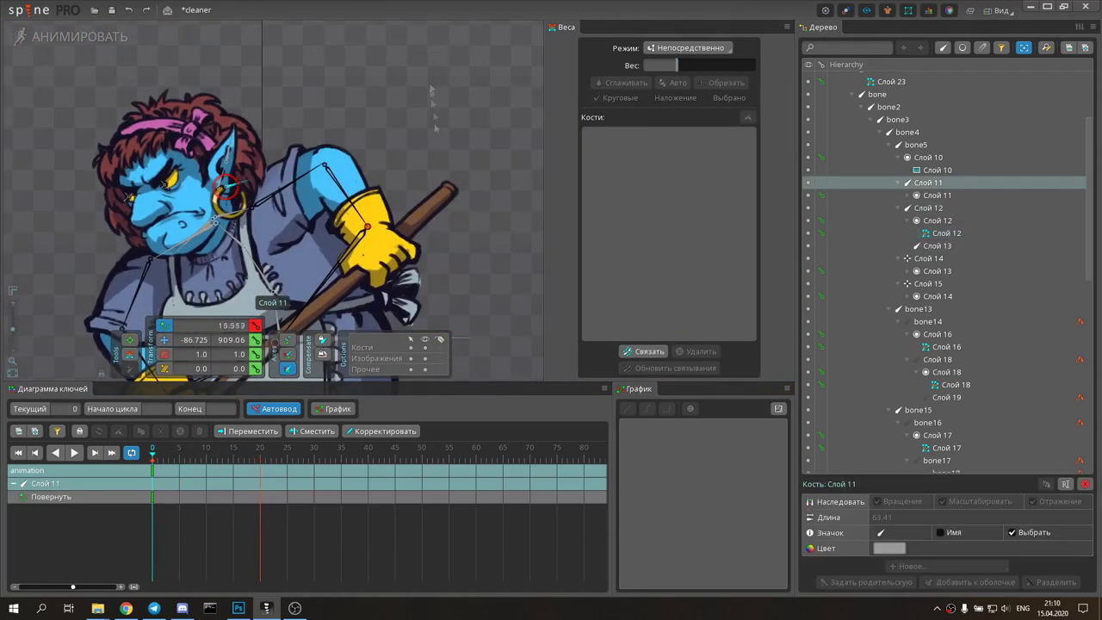
pyautogui.hotkey('ctrl', 'z')
pyautogui.scroll(3, 226, 196)
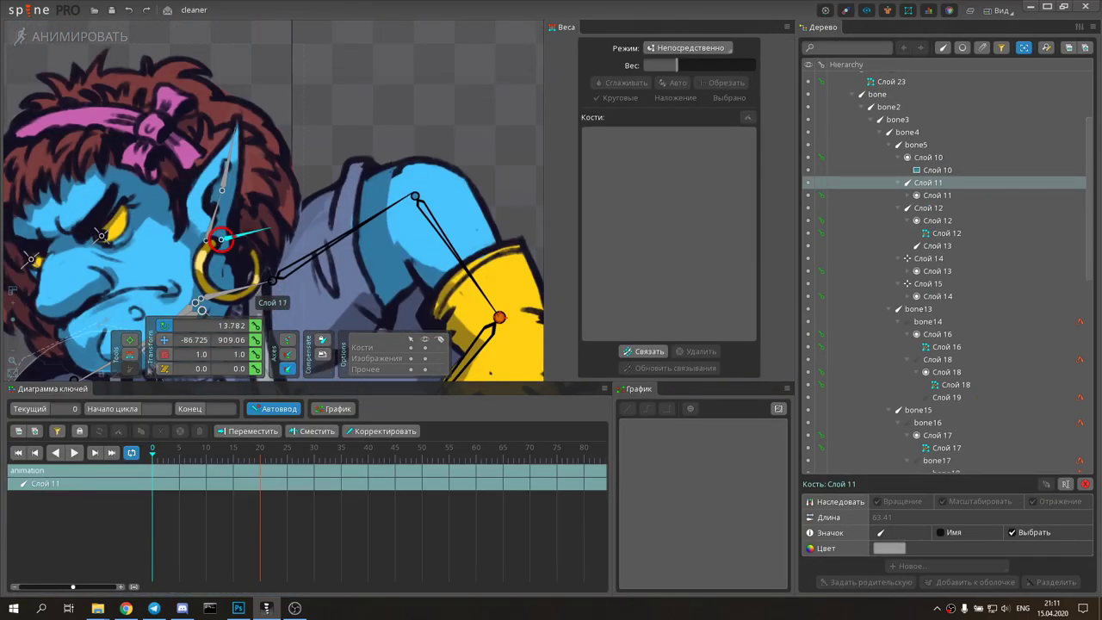
pyautogui.moveTo(271, 228); pyautogui.dragTo(268, 221)
pyautogui.hotkey('ctrl', 'z')
pyautogui.scroll(-3, 433, 47)
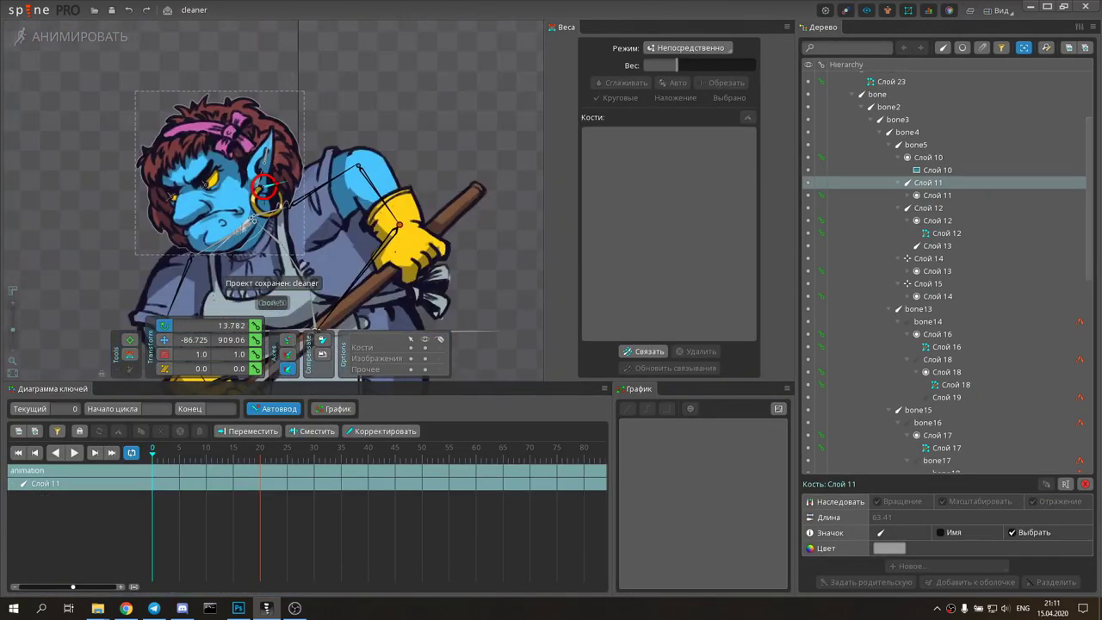
# Step: Return to Setup mode and save the project
pyautogui.press('Tab')
pyautogui.scroll(5, 232, 215)
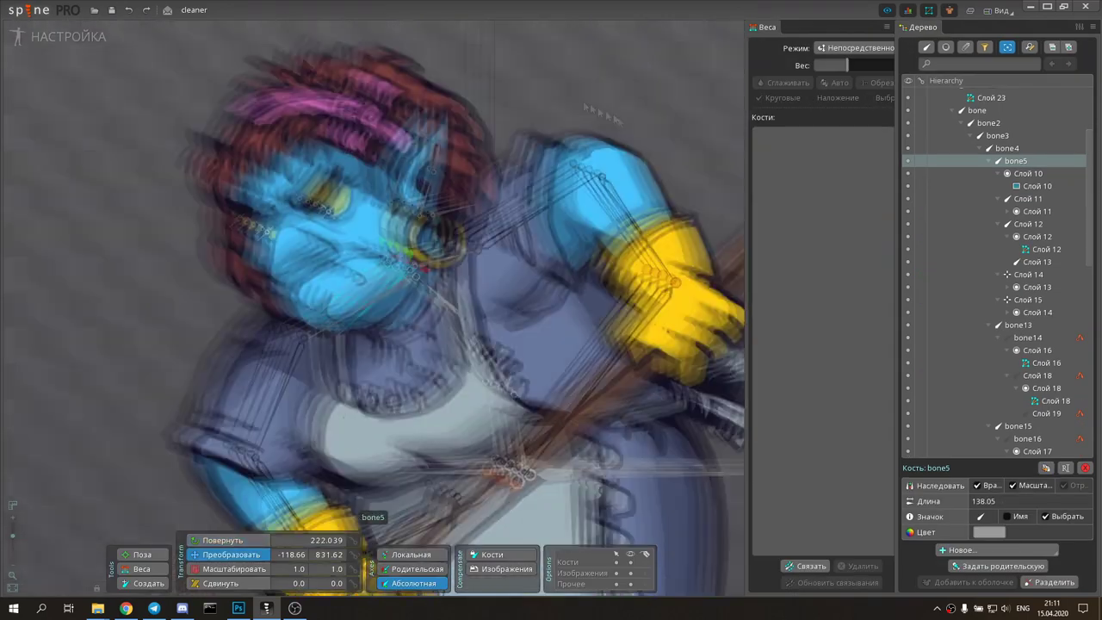
pyautogui.press('Tab')
pyautogui.press('Tab')
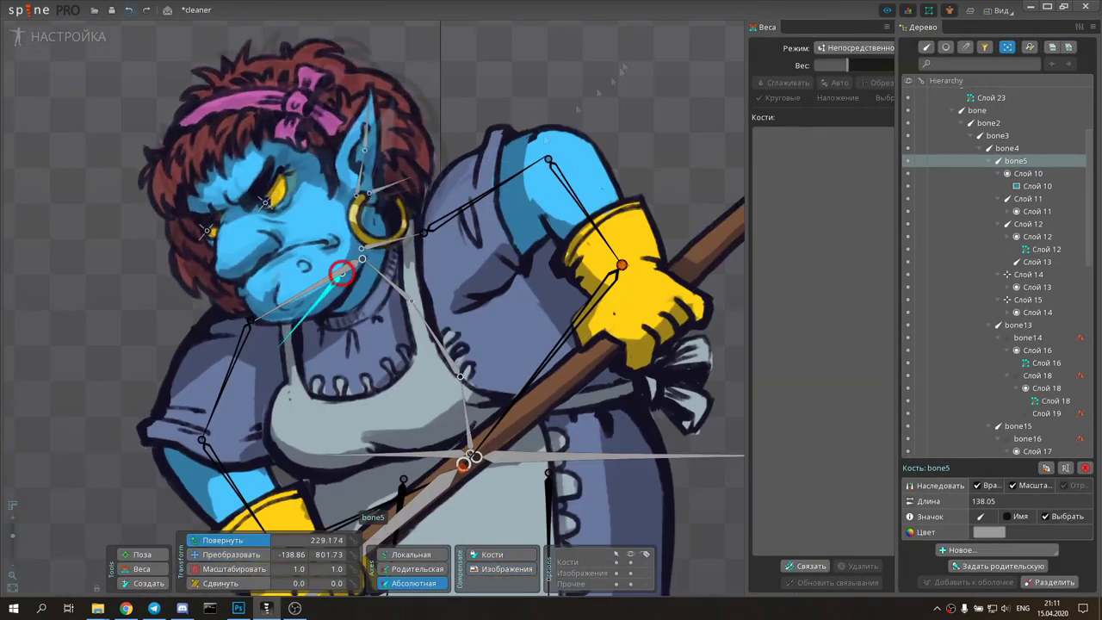
pyautogui.hotkey('ctrl', 's')
pyautogui.scroll(-3, 363, 200)
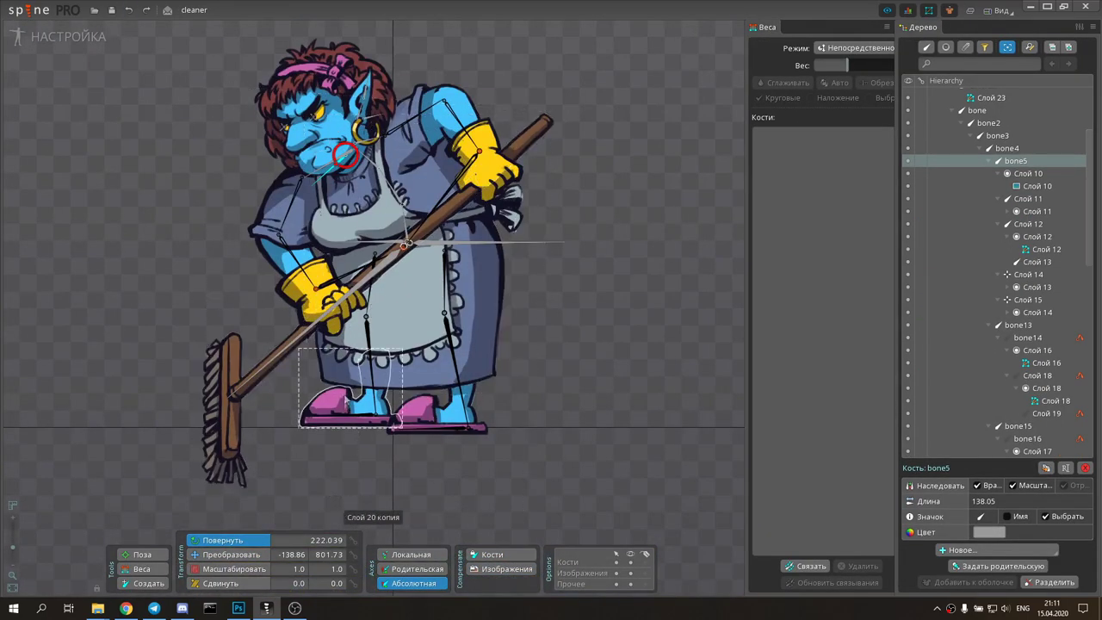
# Step: Trace a new 13-vertex mesh outline around the left slipper Слой 20 копия
pyautogui.click(353, 400)
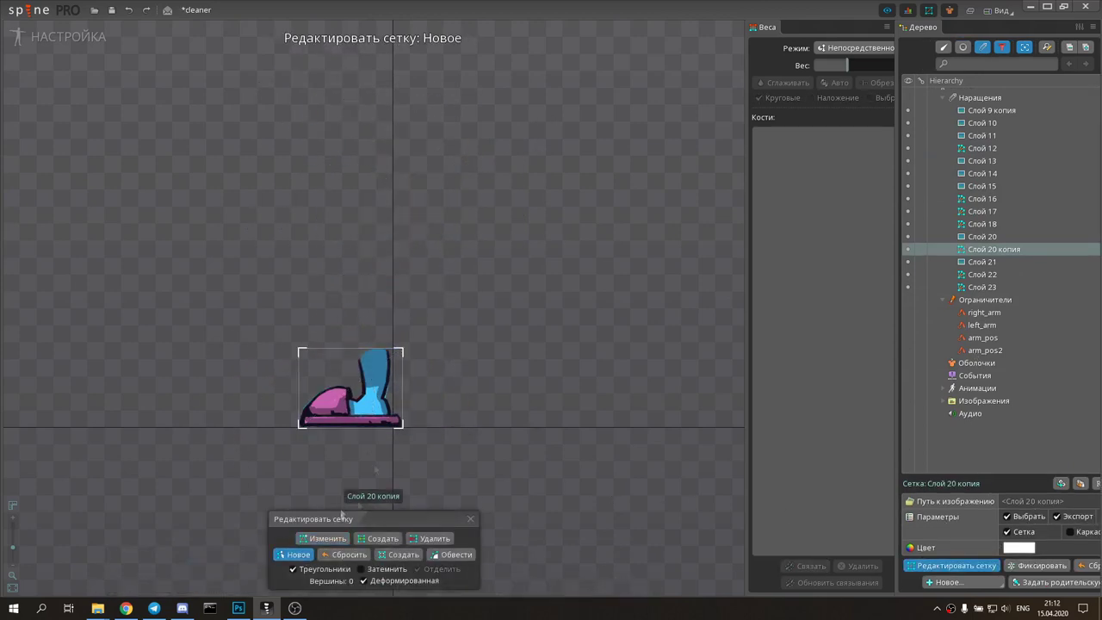
pyautogui.scroll(5, 353, 383)
pyautogui.click(414, 324)
pyautogui.click(370, 324)
pyautogui.click(324, 325)
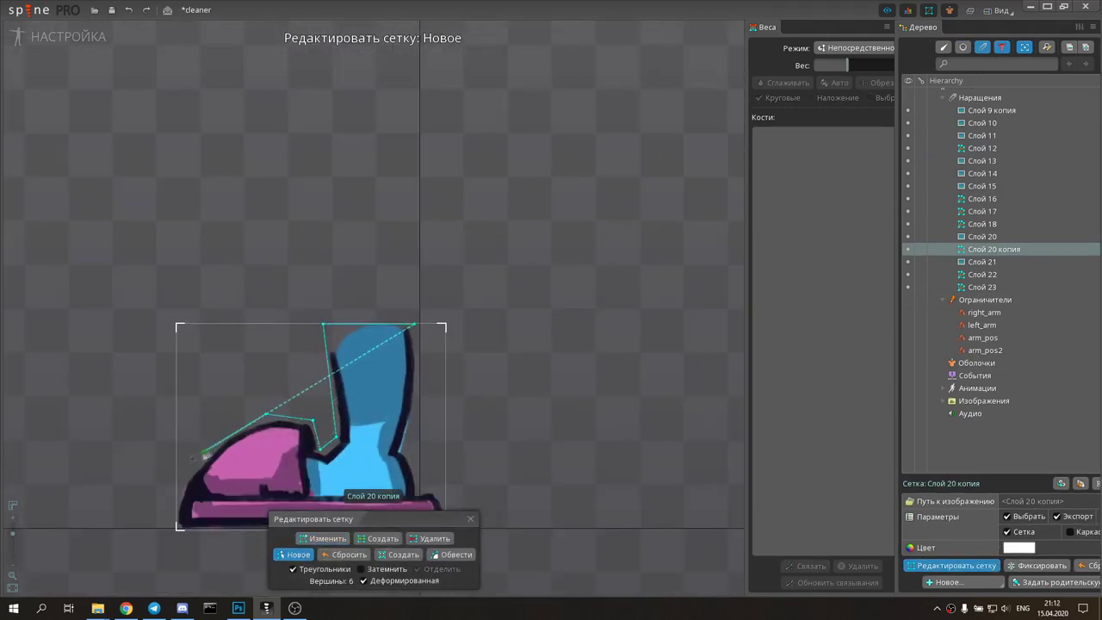
pyautogui.click(444, 528)
pyautogui.click(444, 496)
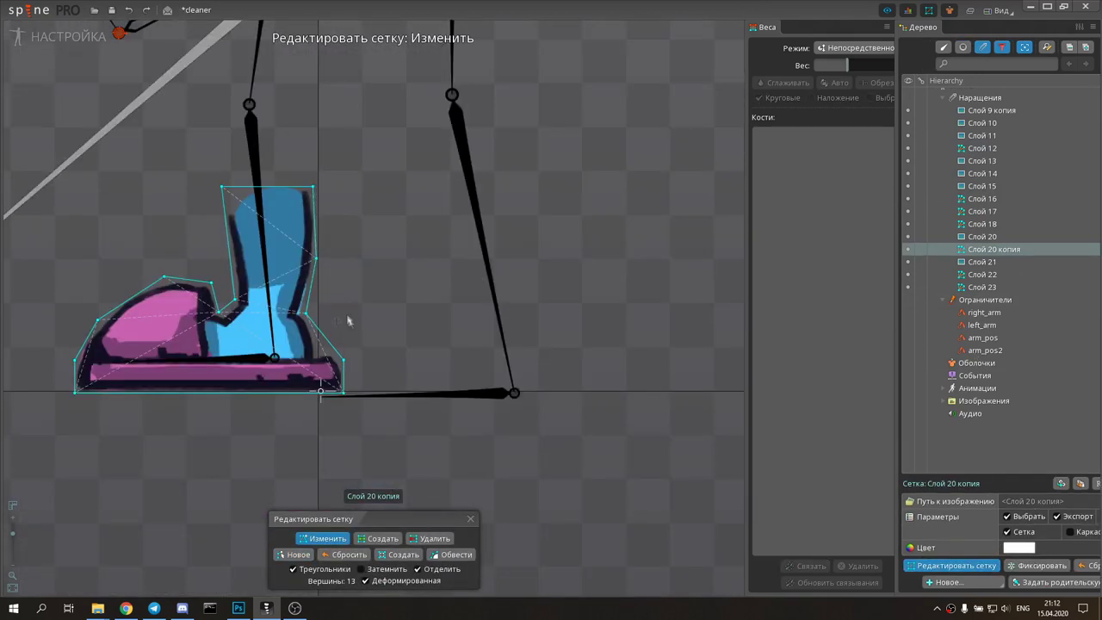
pyautogui.click(951, 565)
# Step: Create foot bones bone20 under bone9 and bone21 along the right slipper
pyautogui.click(962, 48)
pyautogui.scroll(-2, 372, 281)
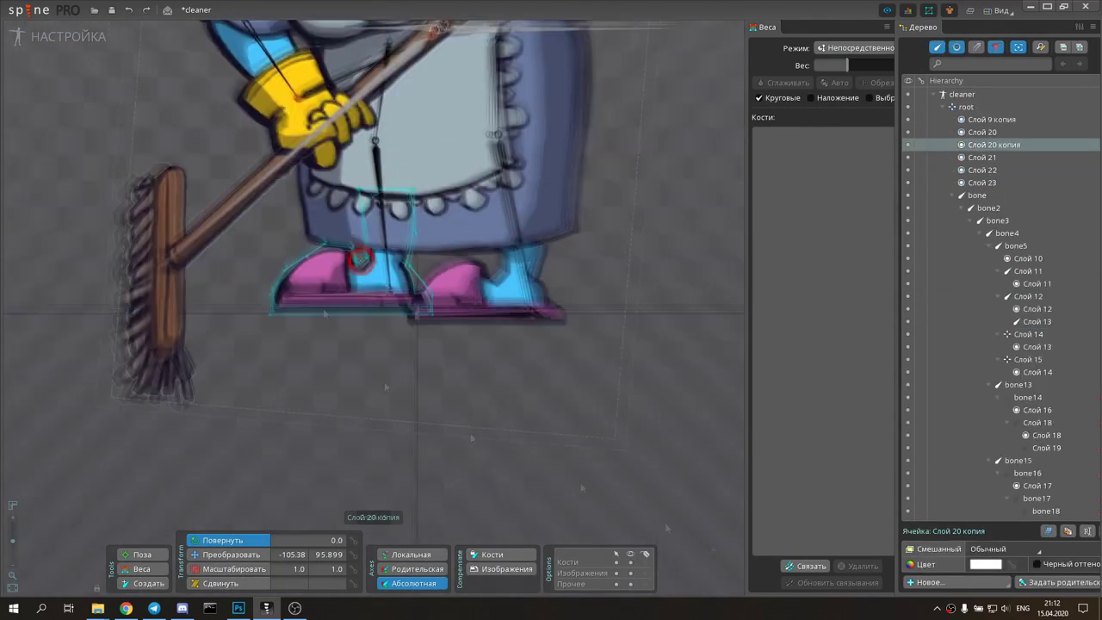
pyautogui.click(61, 36)
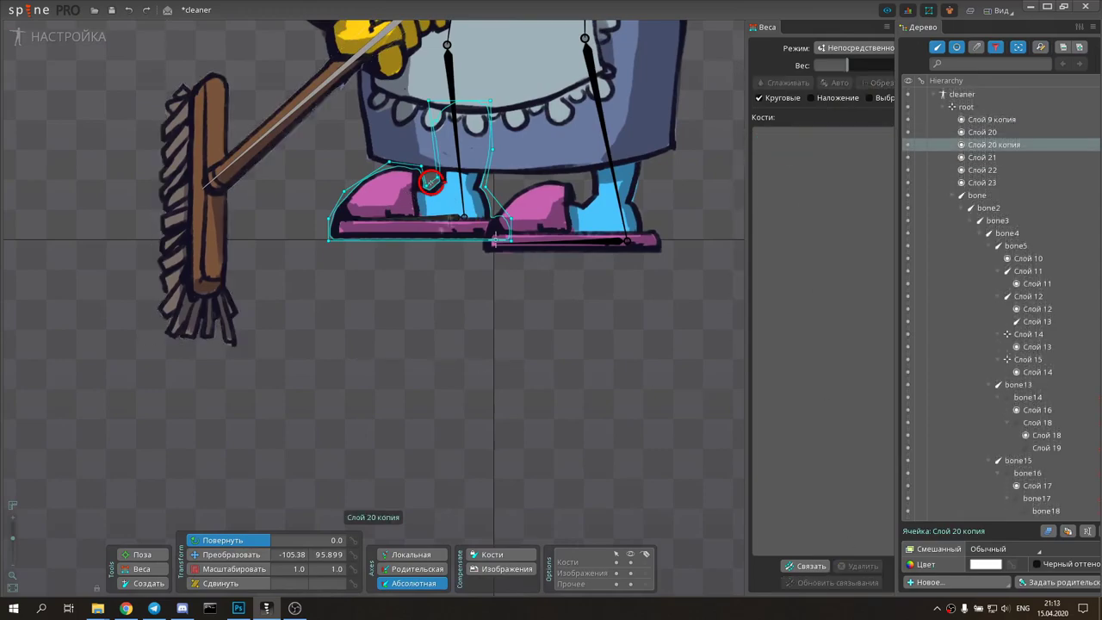
pyautogui.click(593, 249)
pyautogui.press('Return')
pyautogui.click(593, 250)
pyautogui.press('v')
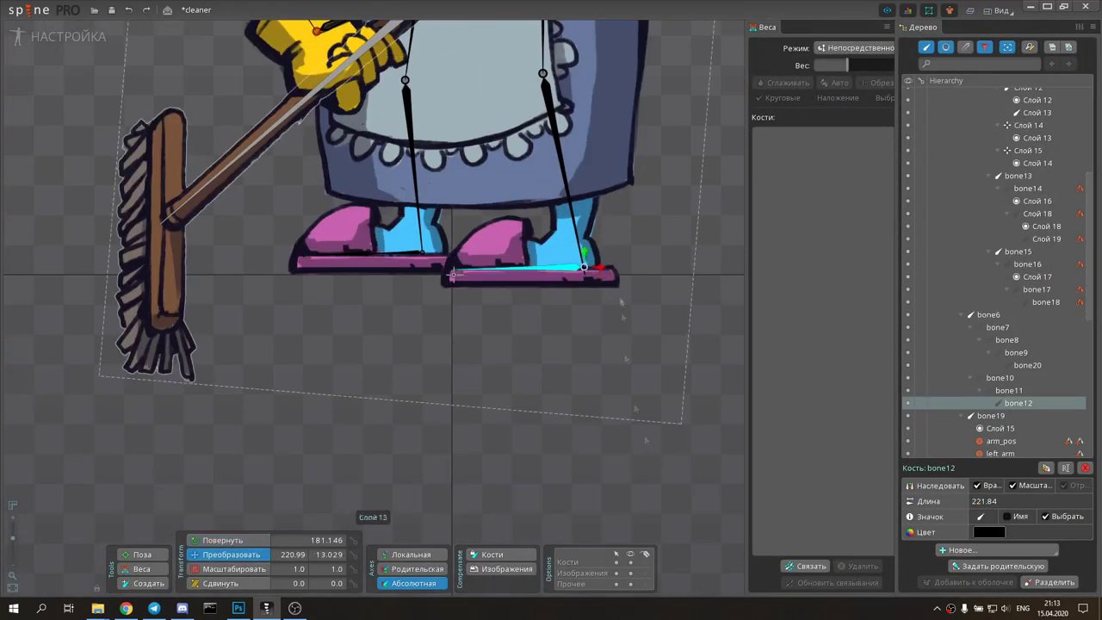
# Step: Lay bone20 along the left slipper sole, 130.51 long, and start editing the Слой 20 копия mesh
pyautogui.click(439, 341)
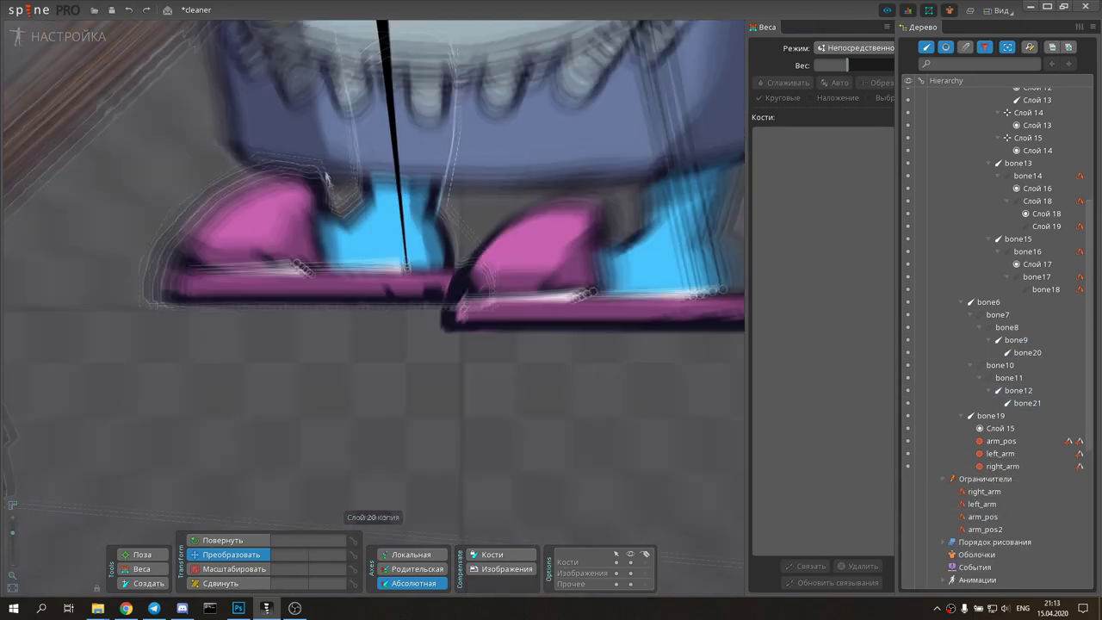
pyautogui.click(341, 281)
pyautogui.moveTo(383, 518); pyautogui.dragTo(335, 283)
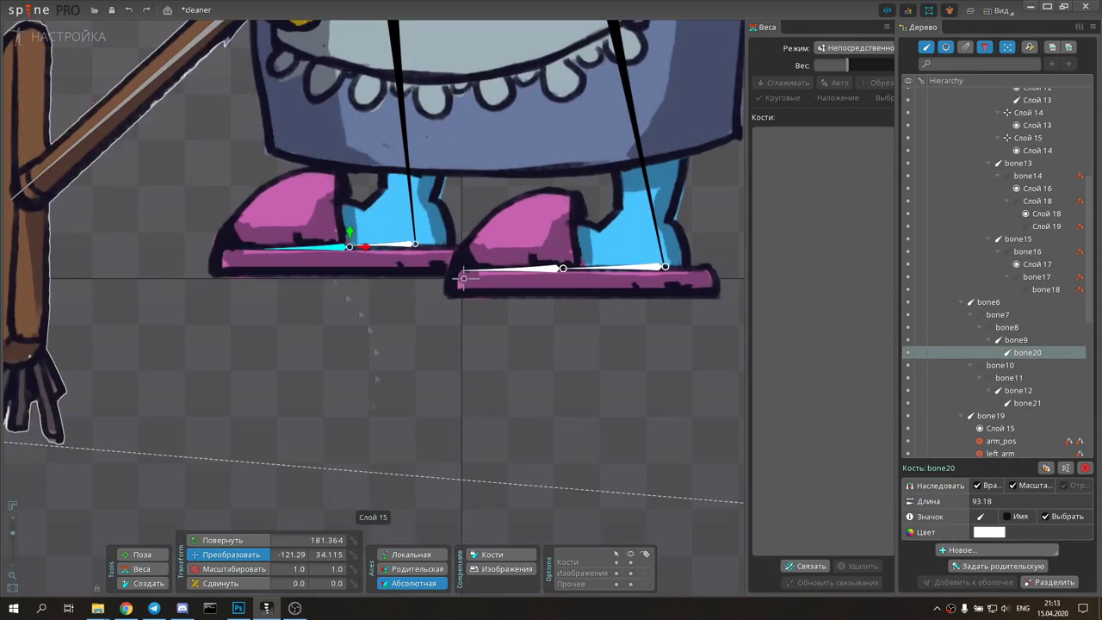
pyautogui.click(383, 245)
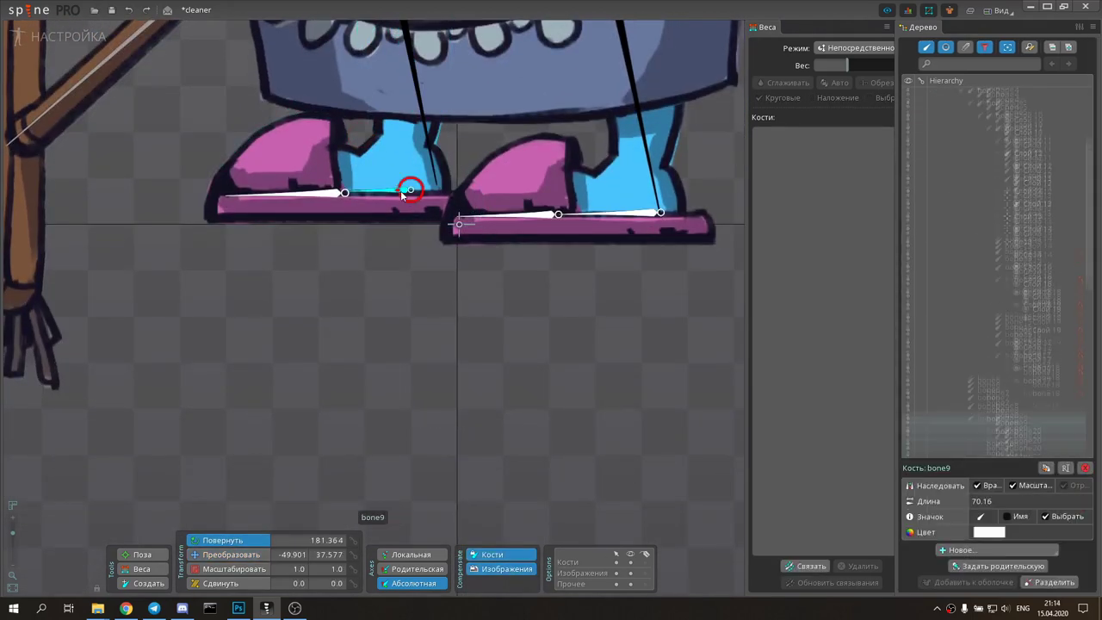
pyautogui.click(288, 370)
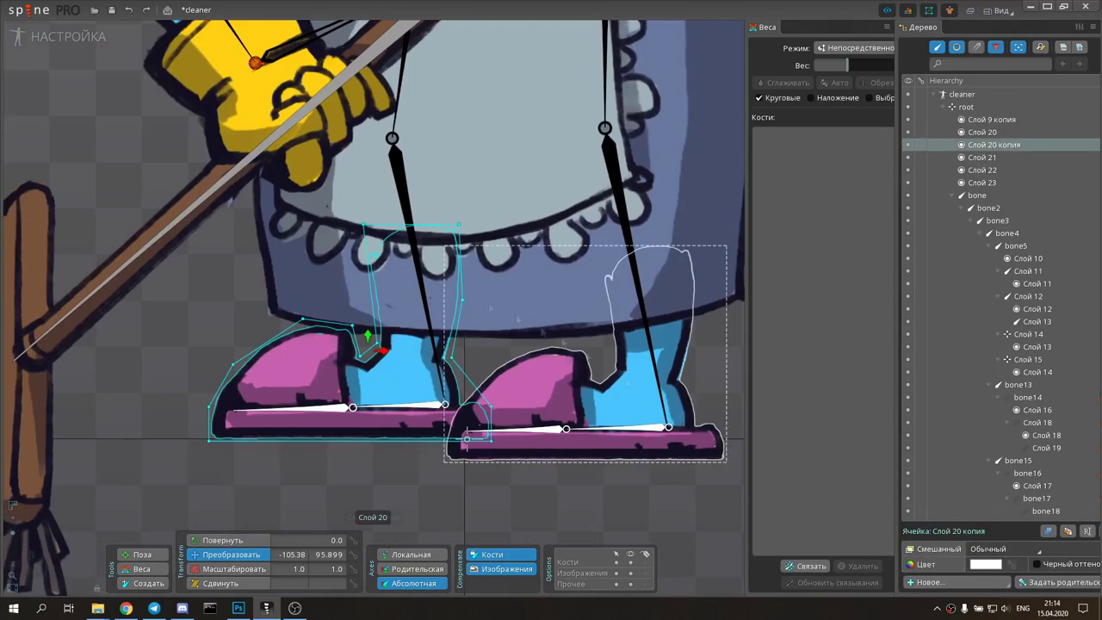
pyautogui.click(319, 408)
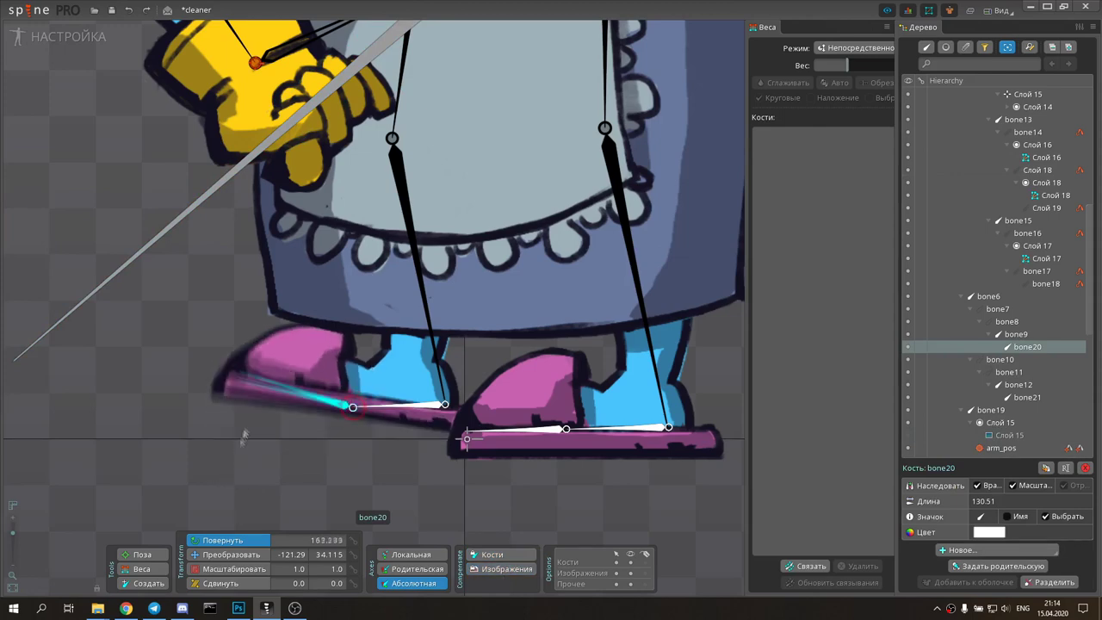
pyautogui.click(366, 350)
pyautogui.press('m')
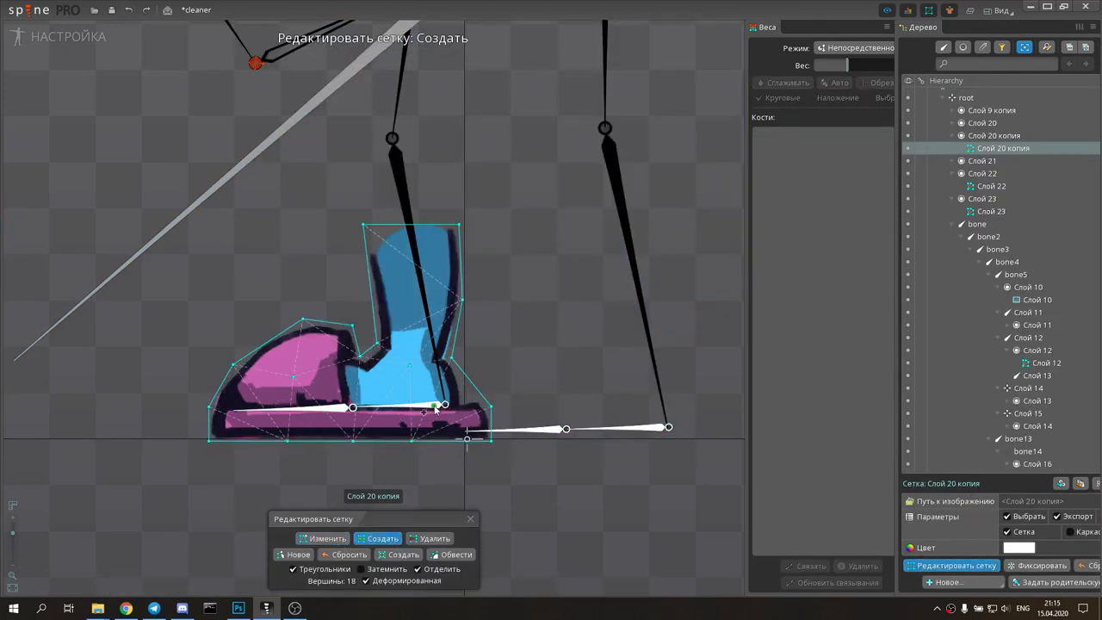
# Step: Create a left_leg IK constraint with its target for the left leg bones
pyautogui.press('Escape')
pyautogui.click(439, 370)
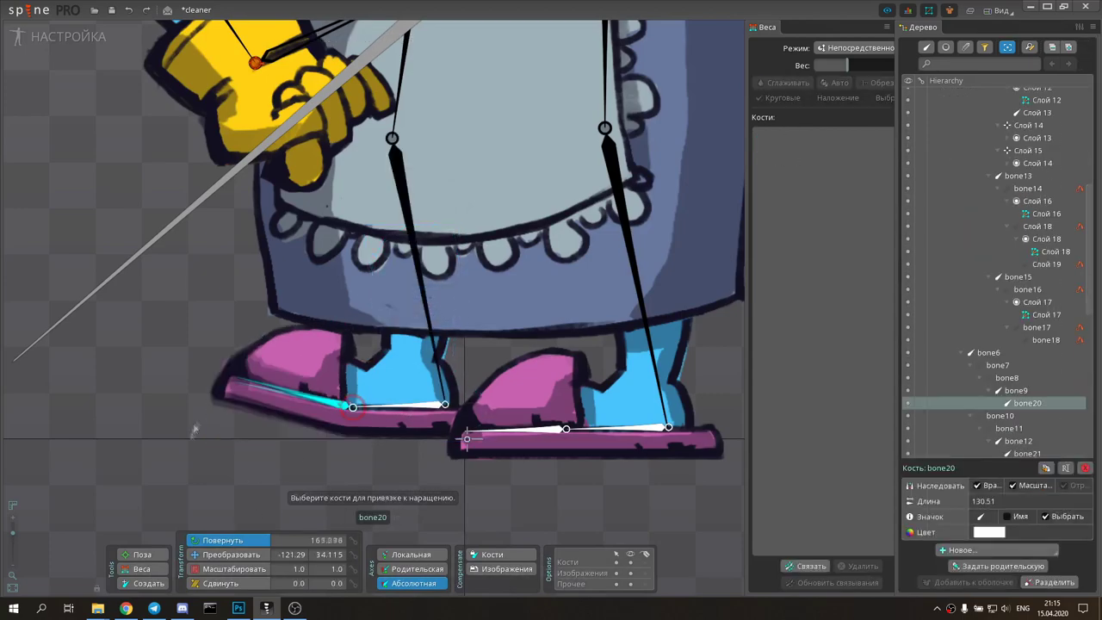
pyautogui.click(439, 370)
pyautogui.scroll(-3, 314, 374)
pyautogui.keyDown('ctrl'); pyautogui.click(365, 172); pyautogui.keyUp('ctrl')
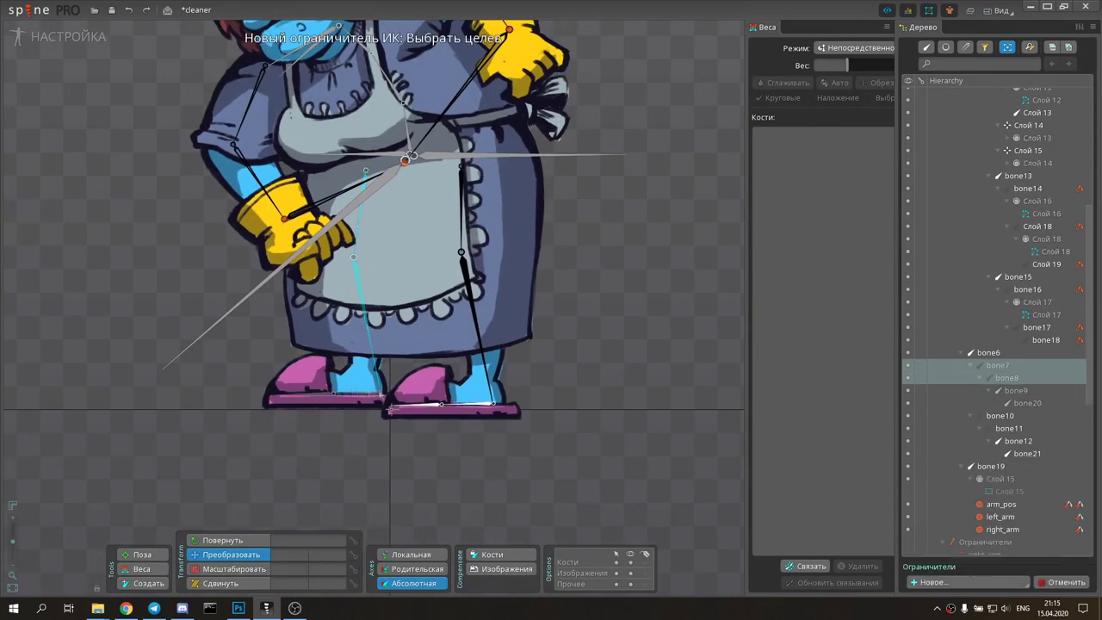
pyautogui.click(377, 391)
pyautogui.write('left_leg')
pyautogui.press('Return')
pyautogui.scroll(3, 379, 400)
pyautogui.scroll(2, 413, 379)
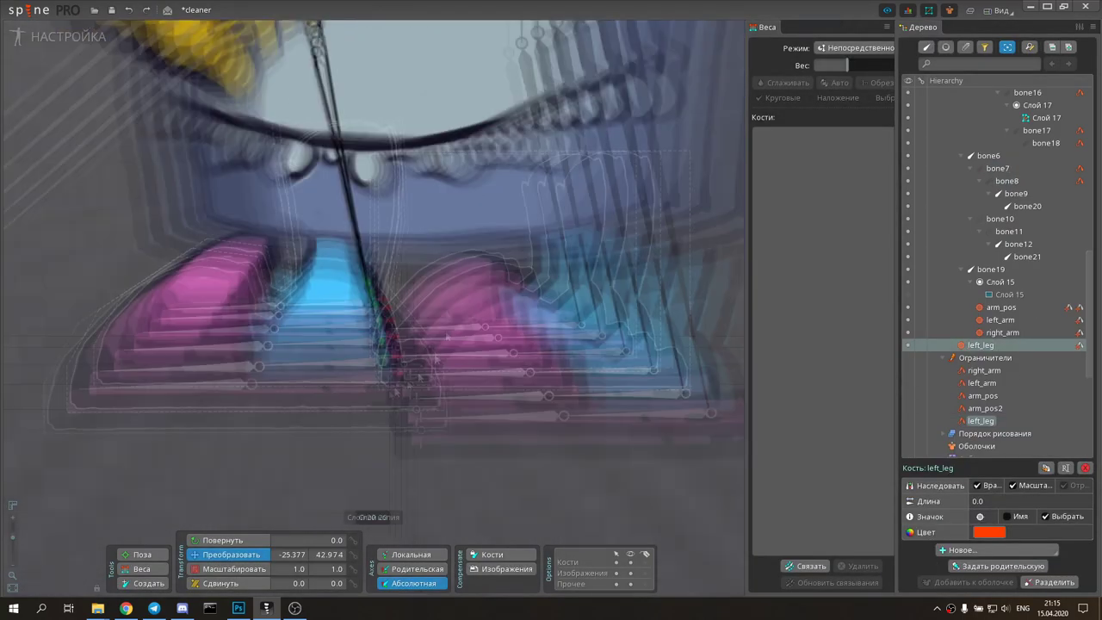
# Step: Add a left_foot IK constraint for bone9 and bone20
pyautogui.click(344, 370)
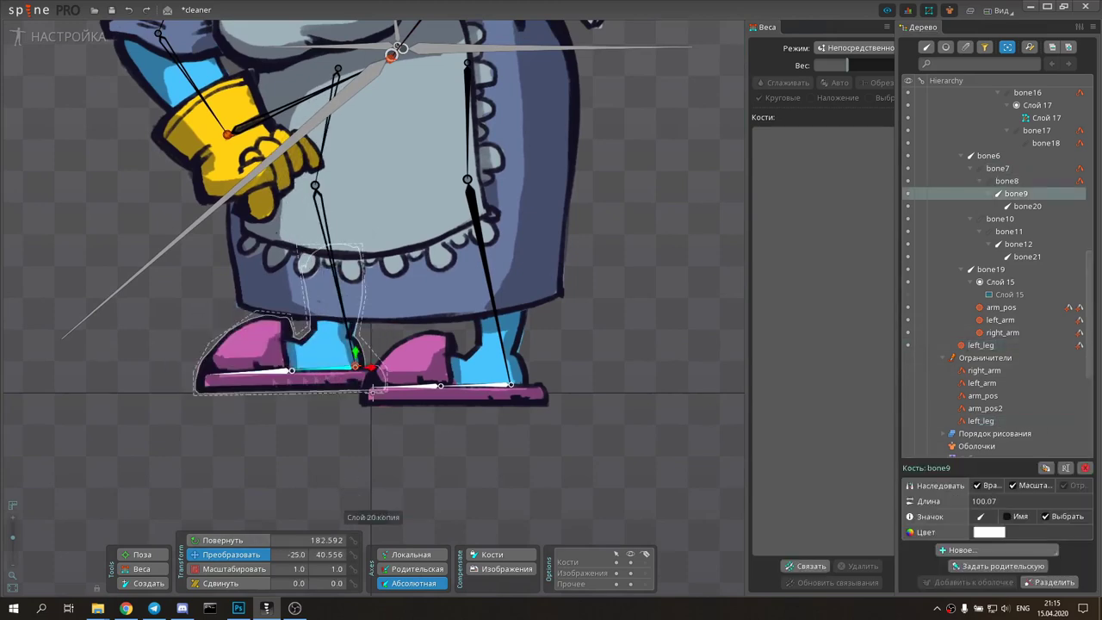
pyautogui.click(983, 503)
pyautogui.click(207, 375)
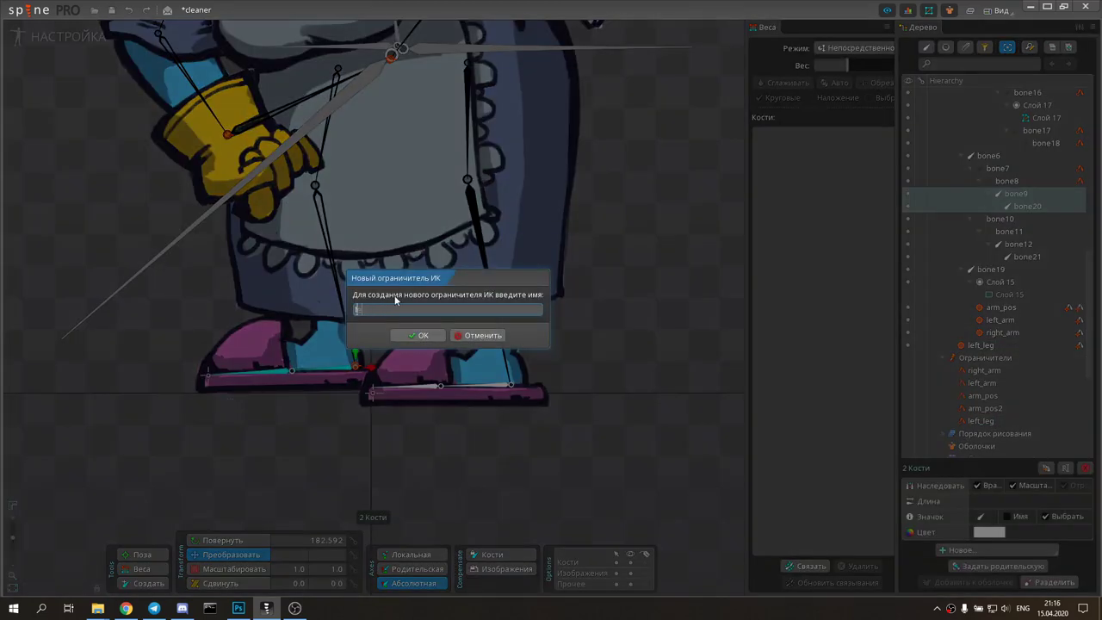
pyautogui.write('left_foot')
pyautogui.press('Return')
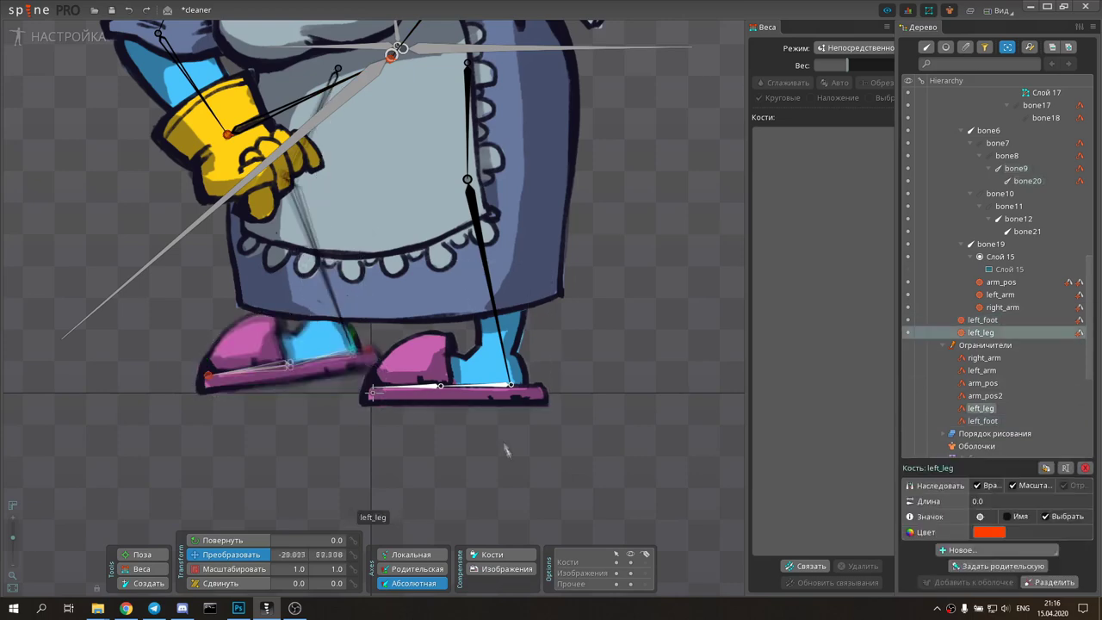
# Step: Test the IK by raising and lowering the left shoe with the left_leg target, then undo and enter Animate mode
pyautogui.moveTo(508, 388); pyautogui.dragTo(493, 354)
pyautogui.moveTo(356, 303); pyautogui.dragTo(383, 350)
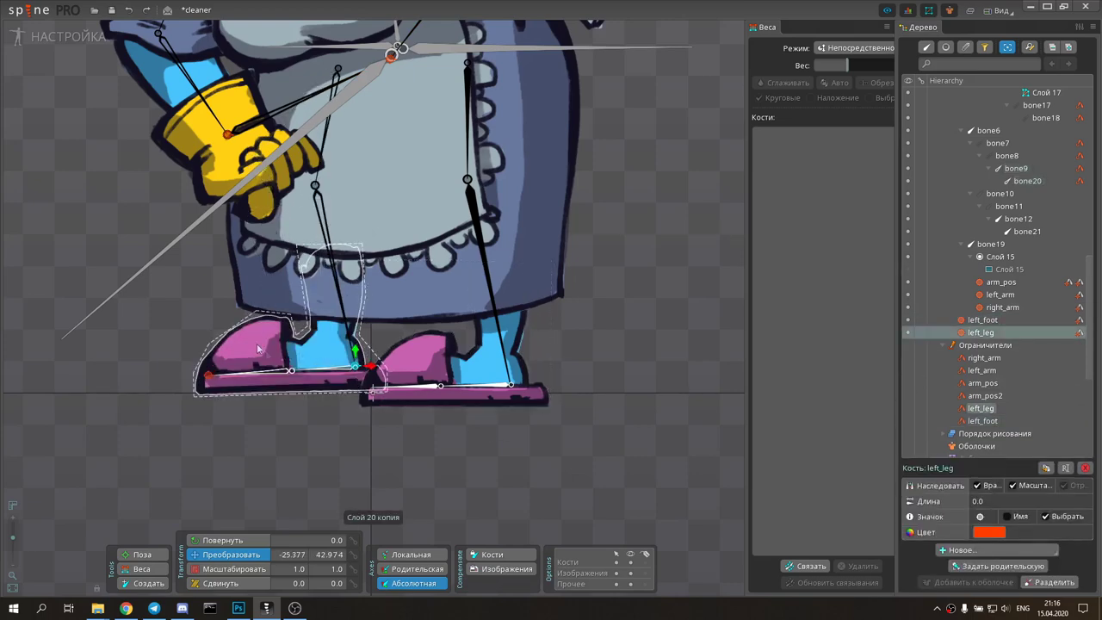
pyautogui.hotkey('ctrl', 'z')
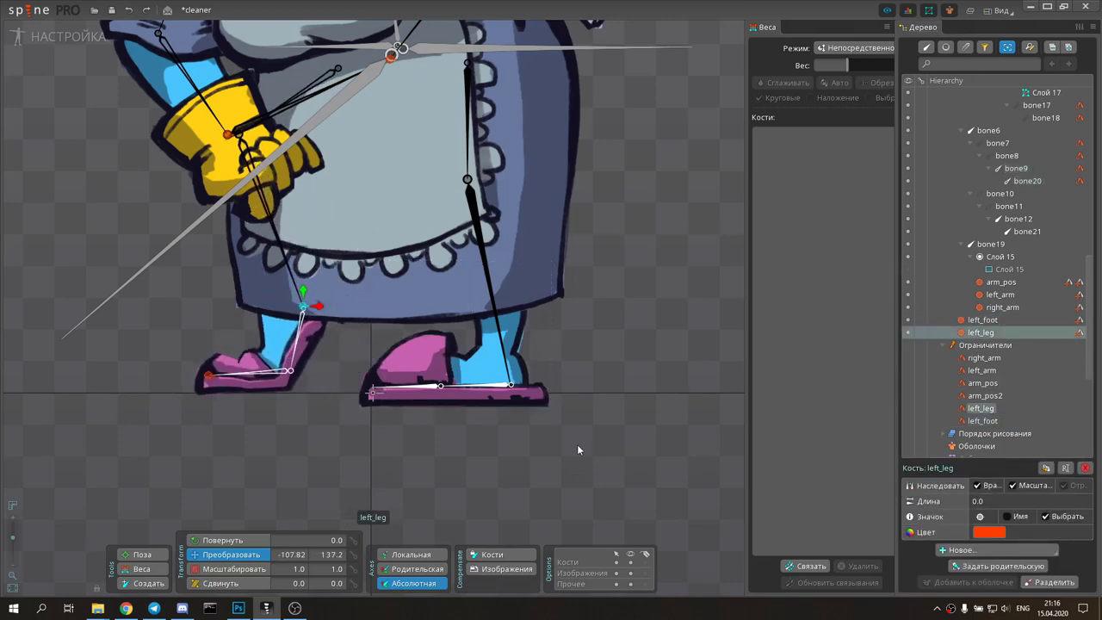
pyautogui.hotkey('ctrl', 'z')
pyautogui.press('Tab')
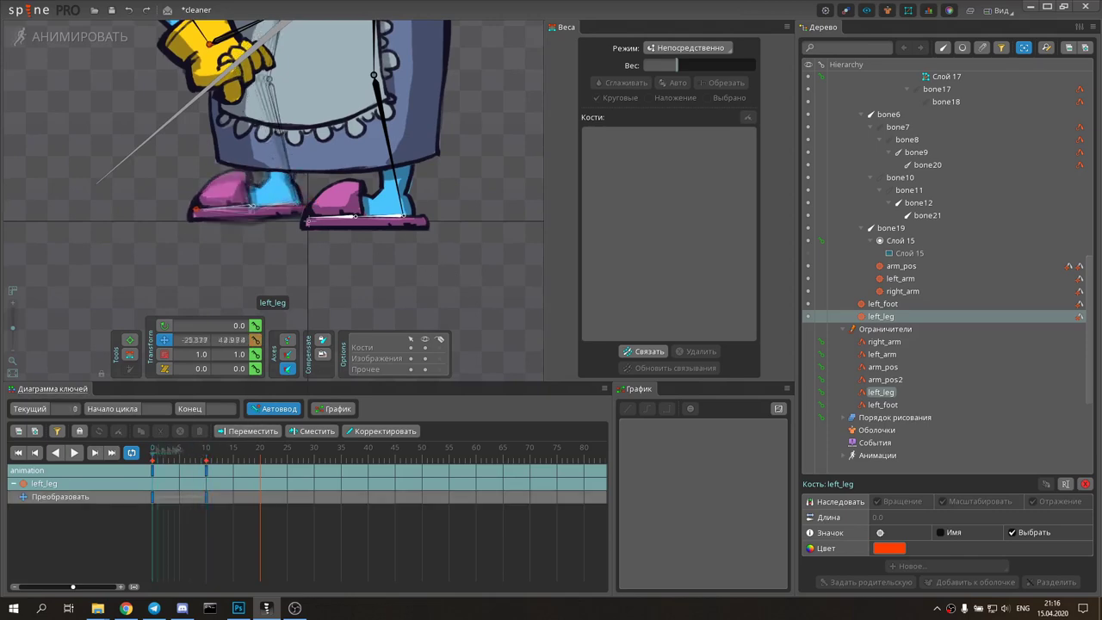
# Step: Lower the bone weights on the Слой 20 копия shoe vertices
pyautogui.click(232, 194)
pyautogui.scroll(3, 241, 198)
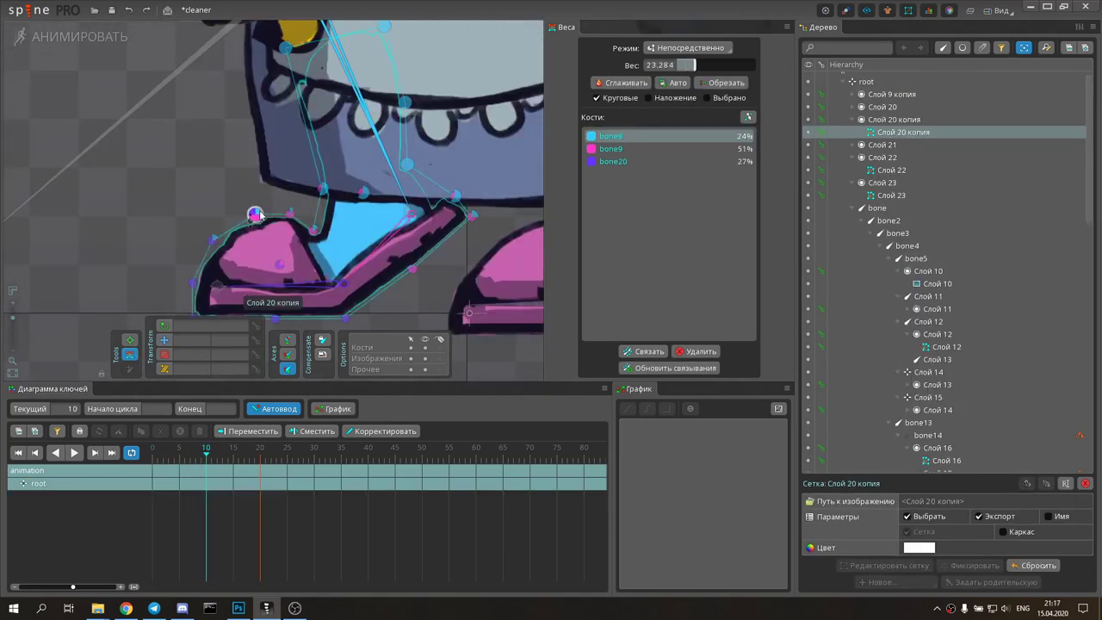
pyautogui.moveTo(255, 214); pyautogui.dragTo(335, 428)
pyautogui.press('Tab')
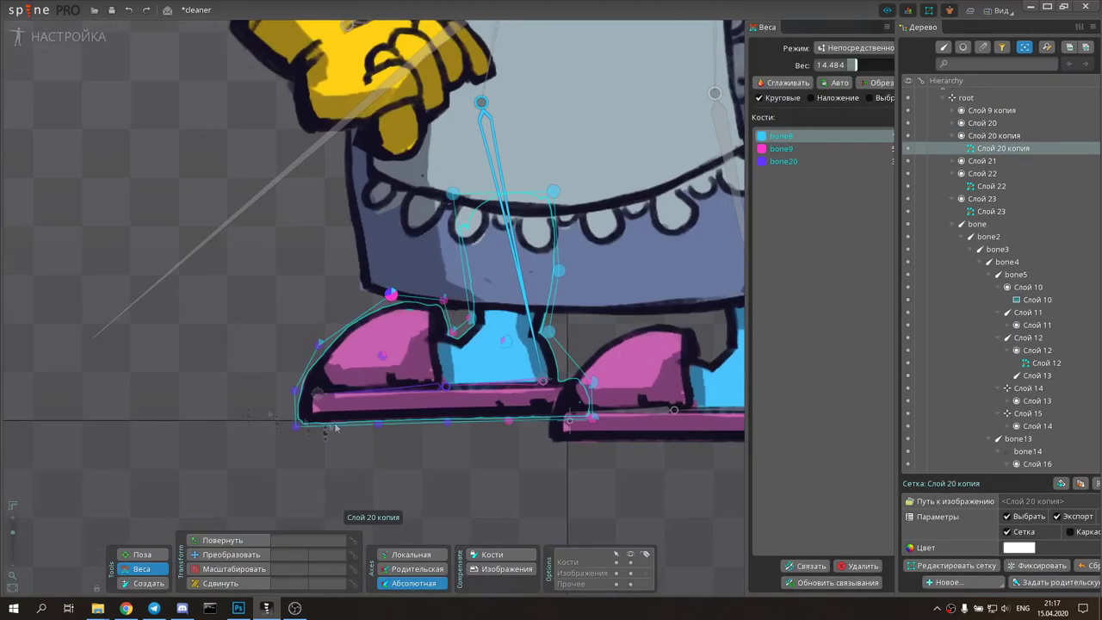
# Step: Move the left_foot target left and key a tilted shoe at frame 10, then undo the key
pyautogui.click(316, 387)
pyautogui.moveTo(317, 387); pyautogui.dragTo(301, 393)
pyautogui.press('Tab')
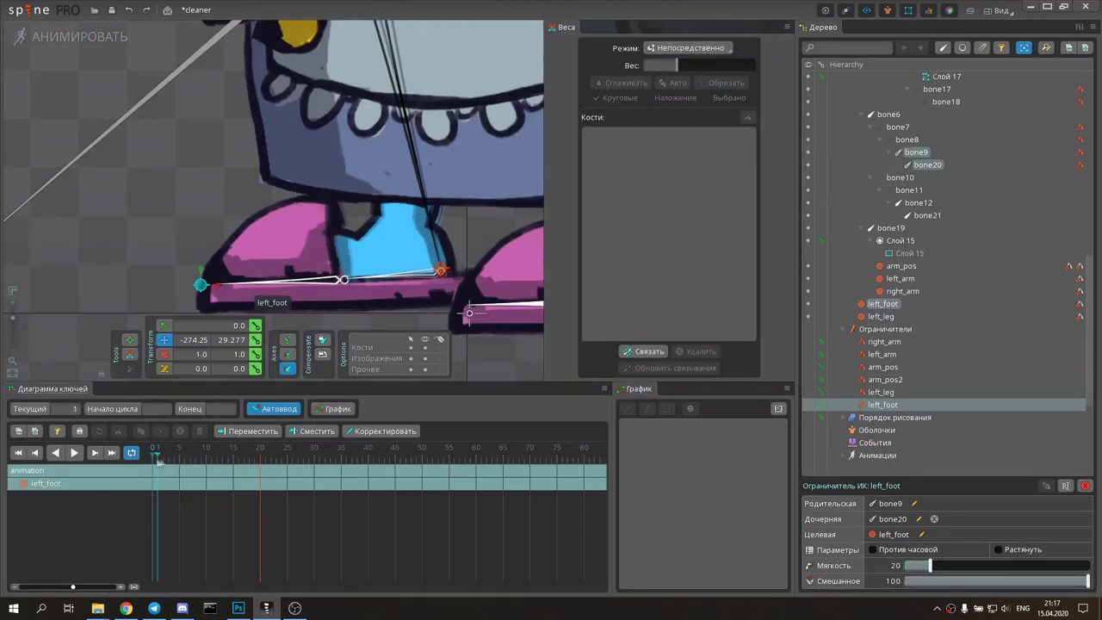
pyautogui.moveTo(157, 462); pyautogui.dragTo(211, 466)
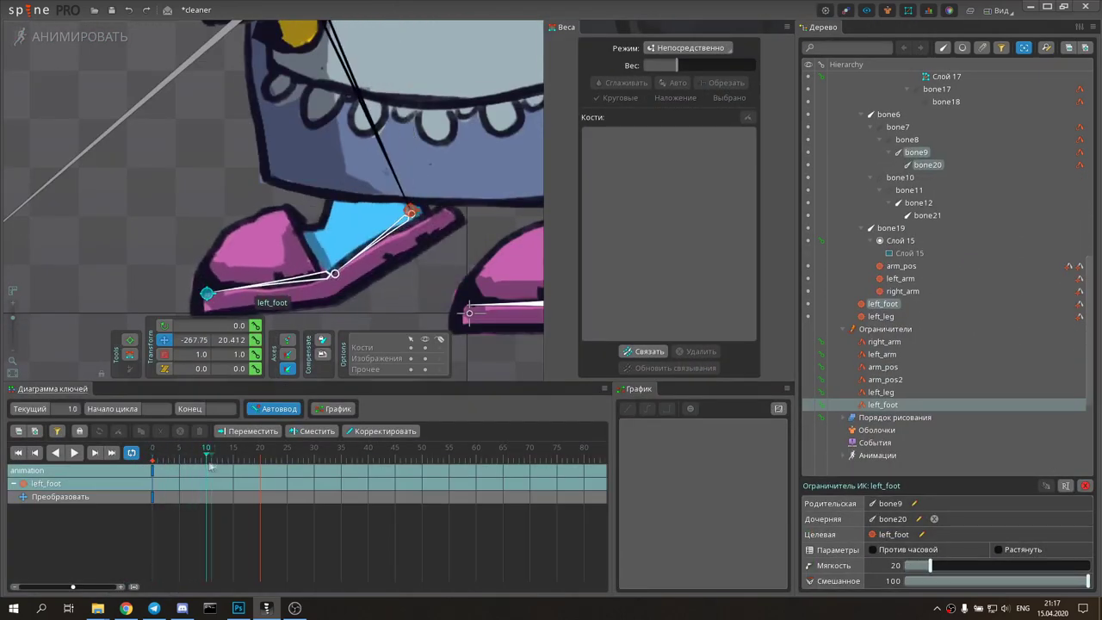
pyautogui.hotkey('ctrl', 'z')
pyautogui.hotkey('ctrl', 'z')
pyautogui.hotkey('ctrl', 'z')
pyautogui.hotkey('ctrl', 'z')
pyautogui.hotkey('ctrl', 'z')
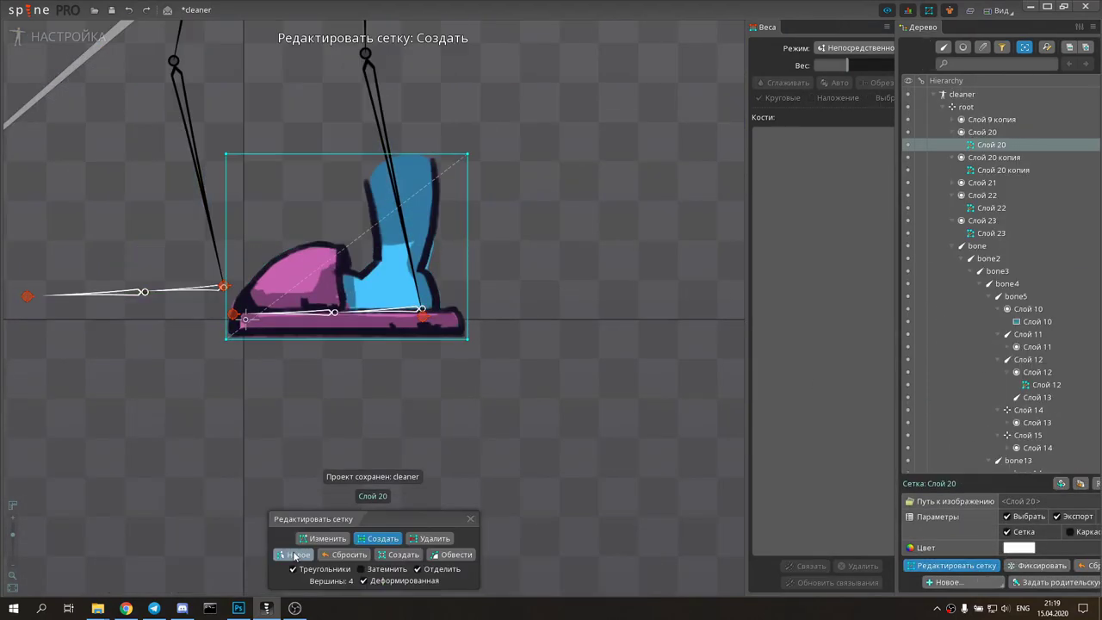
# Step: Begin a fresh mesh outline for the right slipper image Слой 20
pyautogui.click(295, 556)
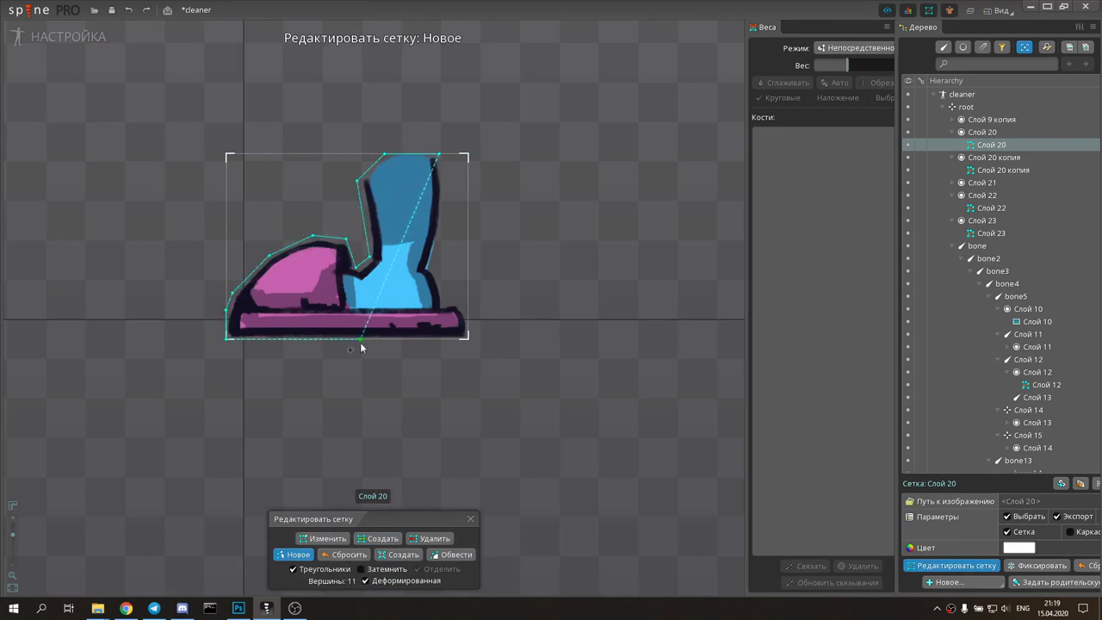
# Step: Close the right shoe's Слой 20 mesh outline and finish editing
pyautogui.click(447, 302)
pyautogui.scroll(3, 337, 332)
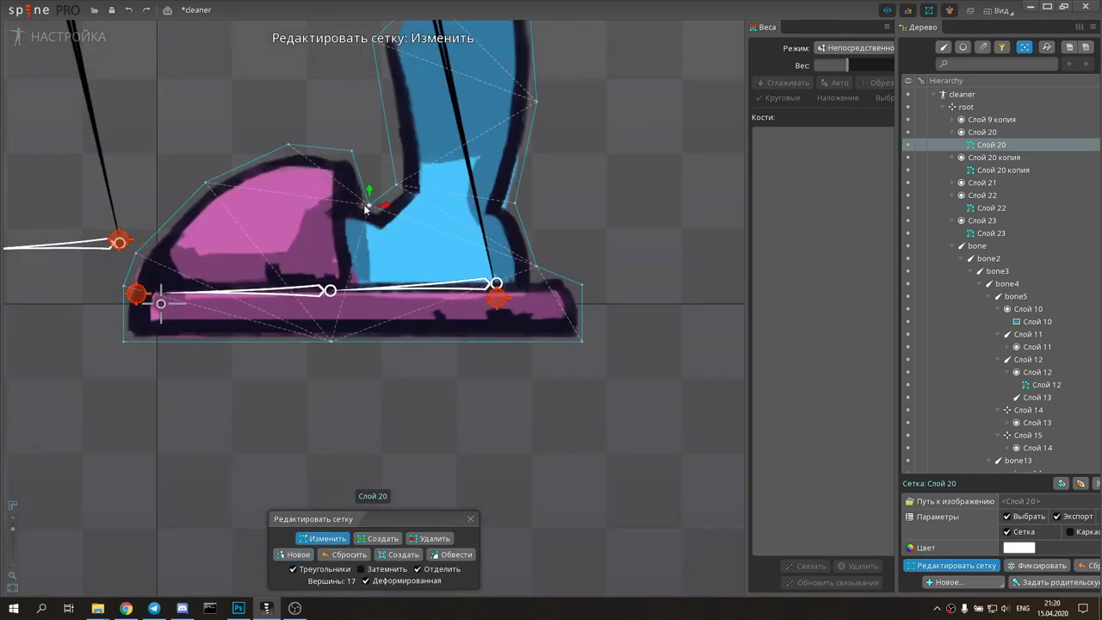
pyautogui.scroll(-3, 412, 266)
pyautogui.press('Escape')
# Step: Inspect right leg bones bone12, bone21, bone11 and the right_leg target, undoing the changes
pyautogui.click(361, 288)
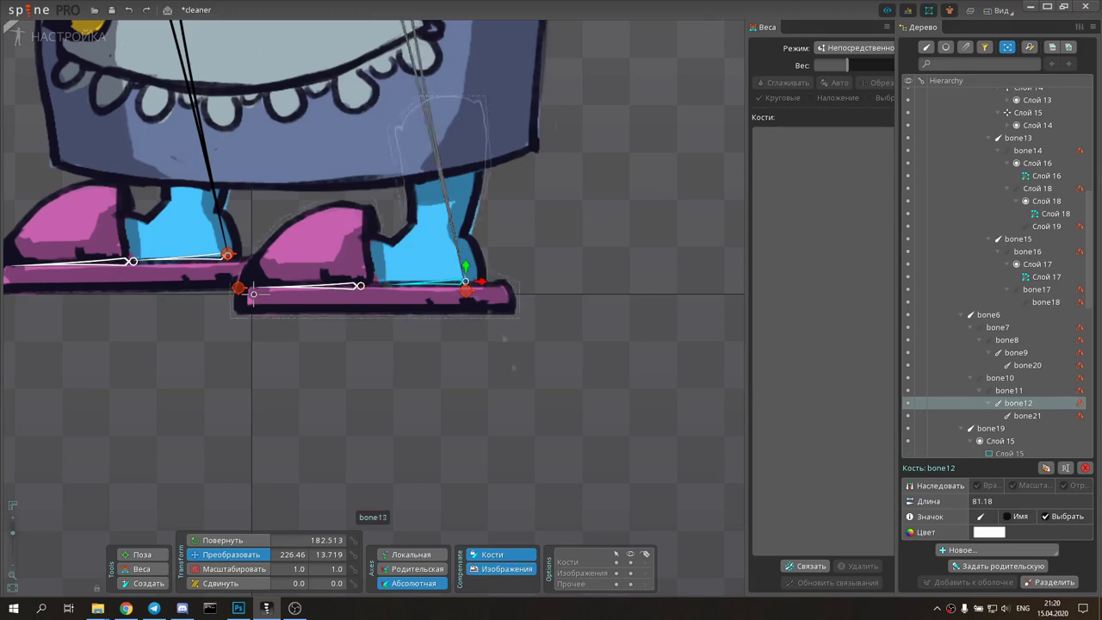
pyautogui.click(435, 277)
pyautogui.click(448, 206)
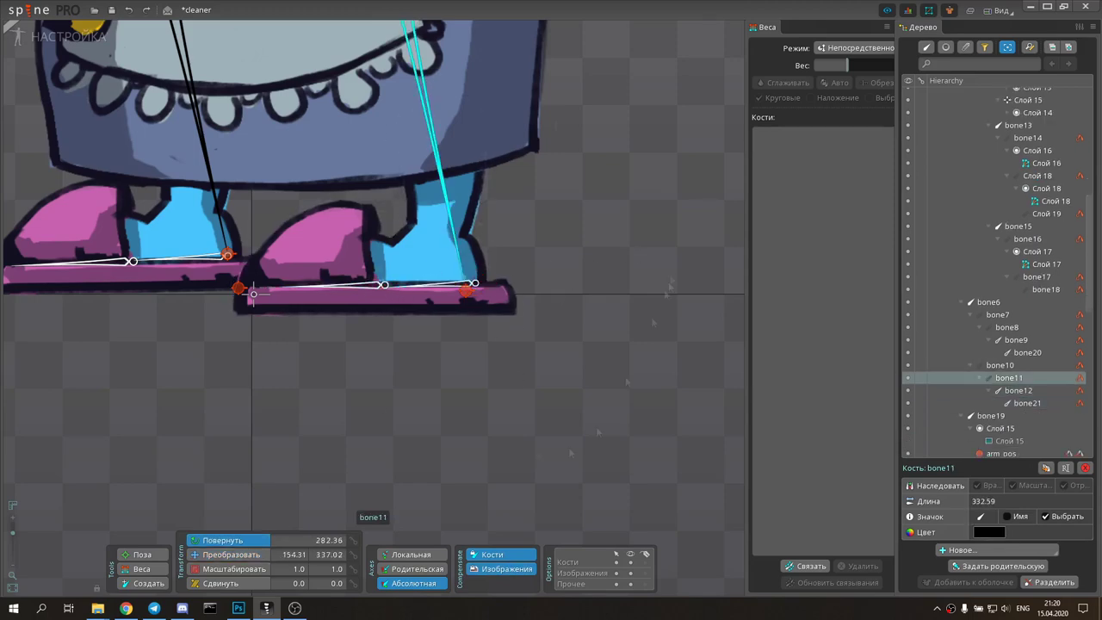
pyautogui.click(466, 290)
pyautogui.click(430, 283)
pyautogui.hotkey('ctrl', 'z')
pyautogui.hotkey('ctrl', 'z')
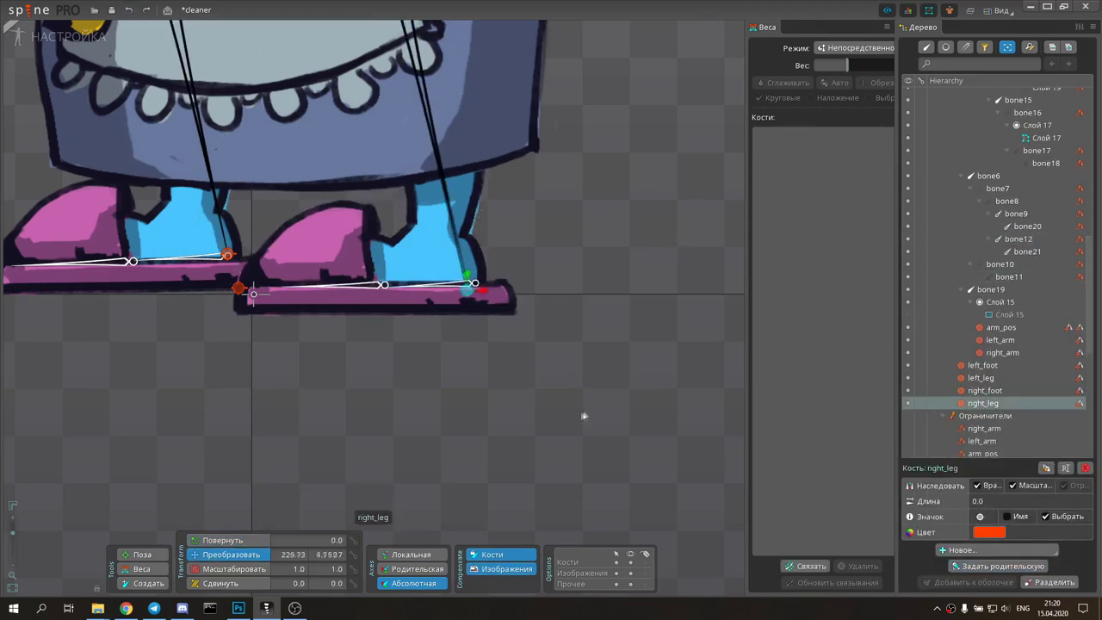
pyautogui.hotkey('ctrl', 'z')
pyautogui.hotkey('ctrl', 'z')
pyautogui.hotkey('ctrl', 'z')
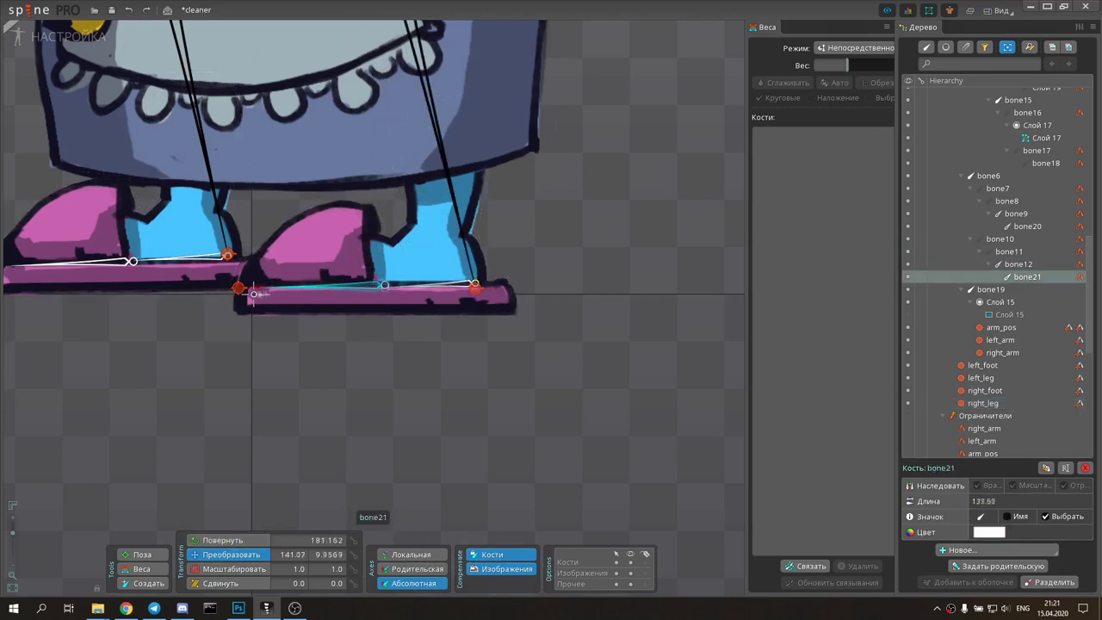
# Step: Add inner vertices to the Слой 20 mesh, 21 in total, and begin weighting
pyautogui.doubleClick(379, 292)
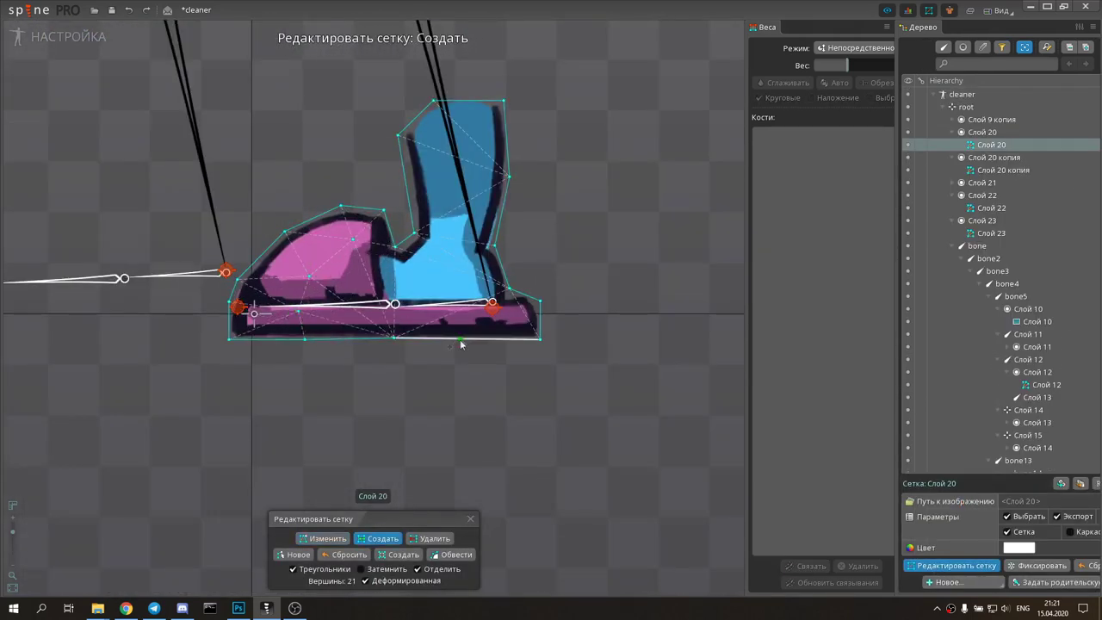
pyautogui.press('Escape')
pyautogui.click(215, 284)
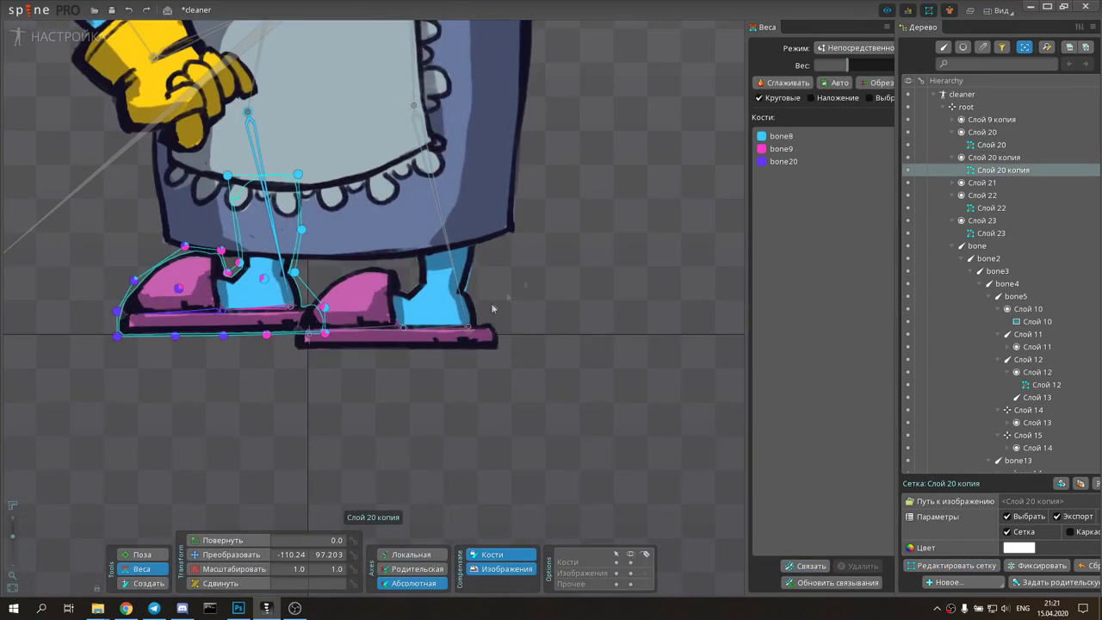
# Step: Undo recent foot and shoe mesh changes, restoring the right_leg keys at frame 10
pyautogui.hotkey('ctrl', 'z')
pyautogui.hotkey('ctrl', 'z')
pyautogui.hotkey('ctrl', 'z')
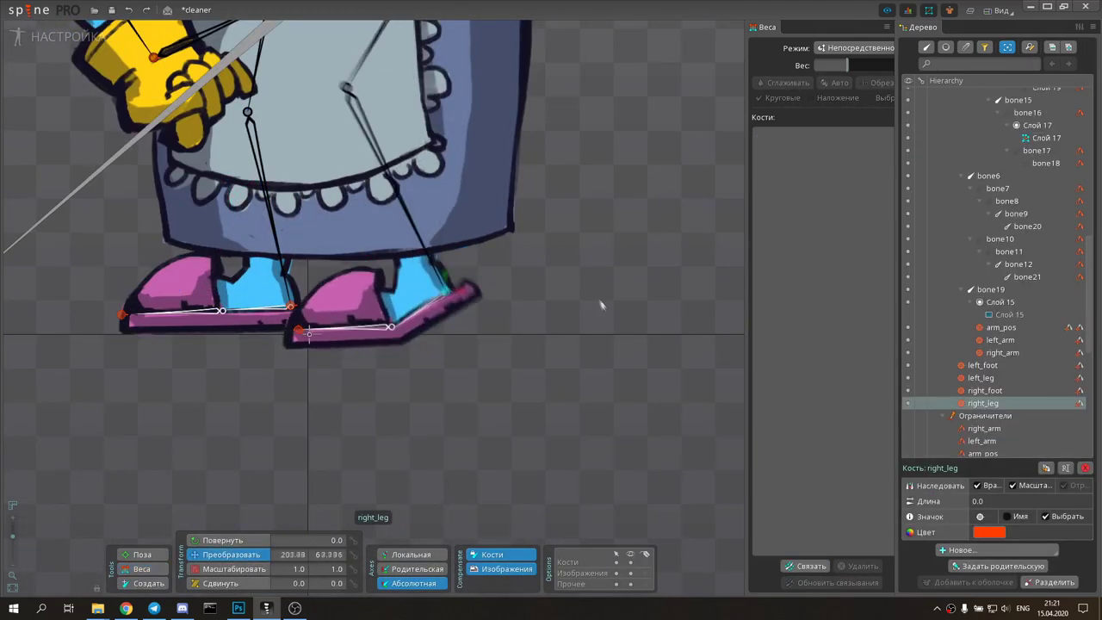
pyautogui.hotkey('ctrl', 'z')
pyautogui.hotkey('ctrl', 'z')
pyautogui.hotkey('ctrl', 'Tab')
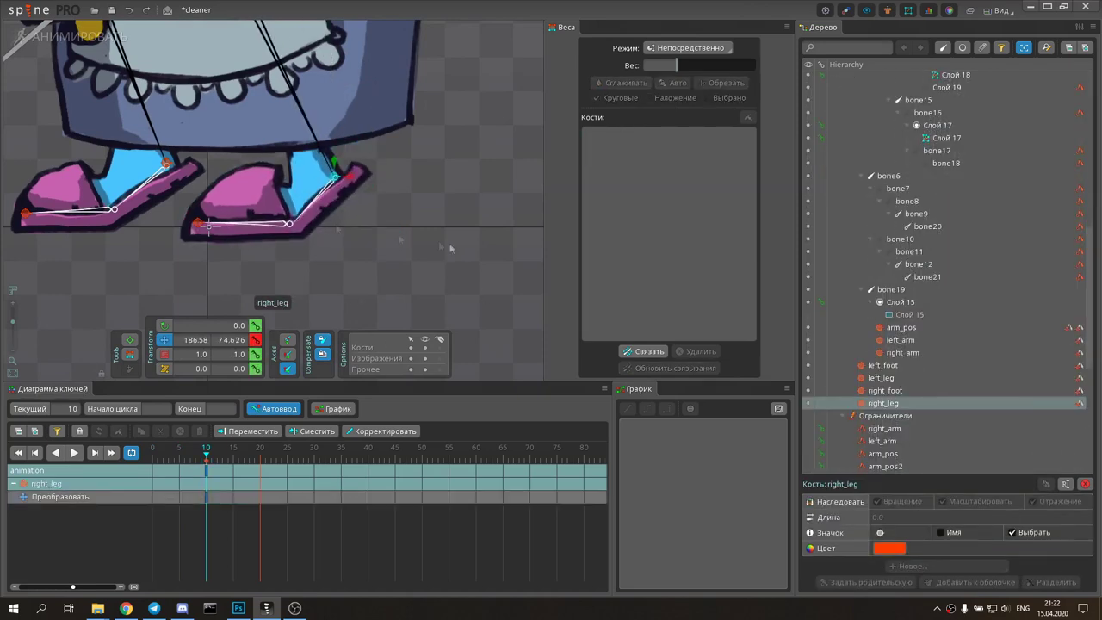
pyautogui.hotkey('ctrl', 'z')
pyautogui.scroll(3, 172, 219)
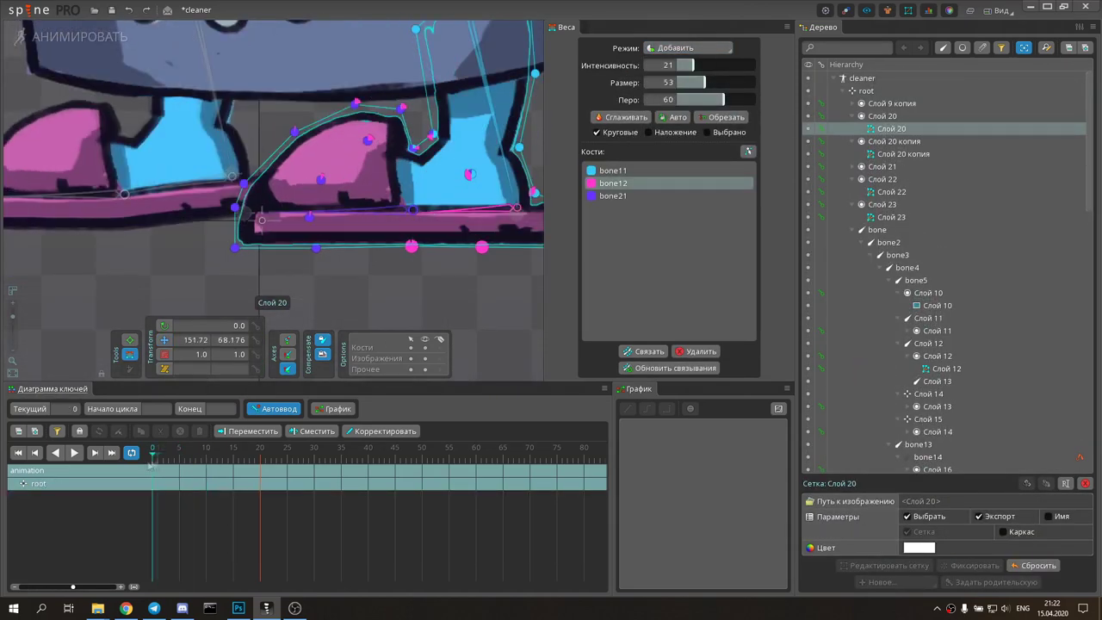
pyautogui.hotkey('ctrl', 'z')
pyautogui.hotkey('ctrl', 'z')
pyautogui.hotkey('ctrl', 'z')
pyautogui.hotkey('ctrl', 'z')
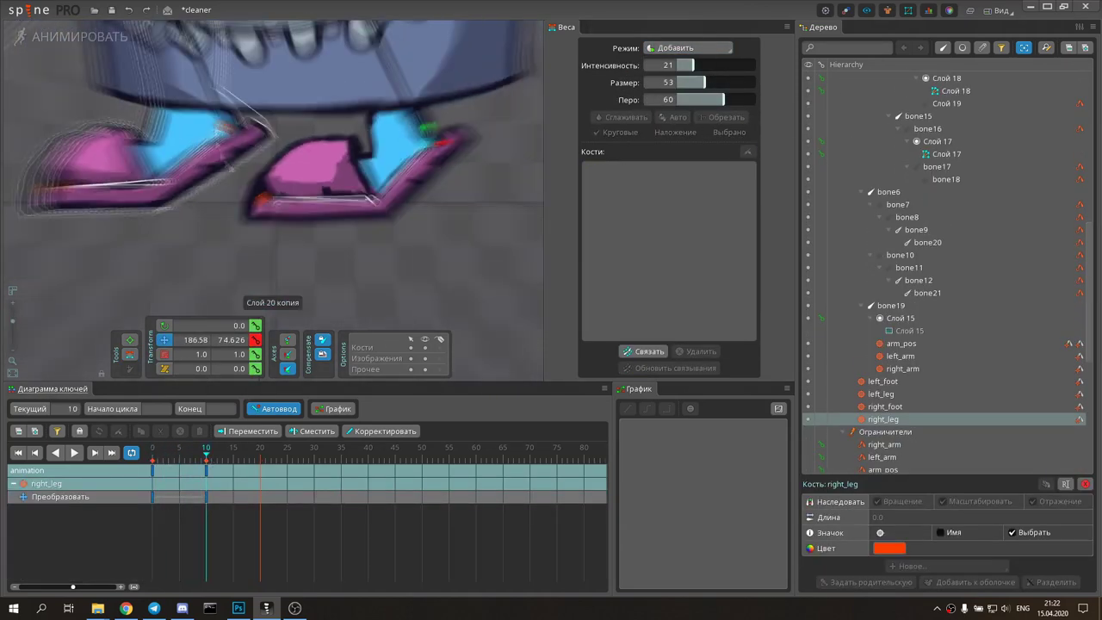
pyautogui.hotkey('ctrl', 'z')
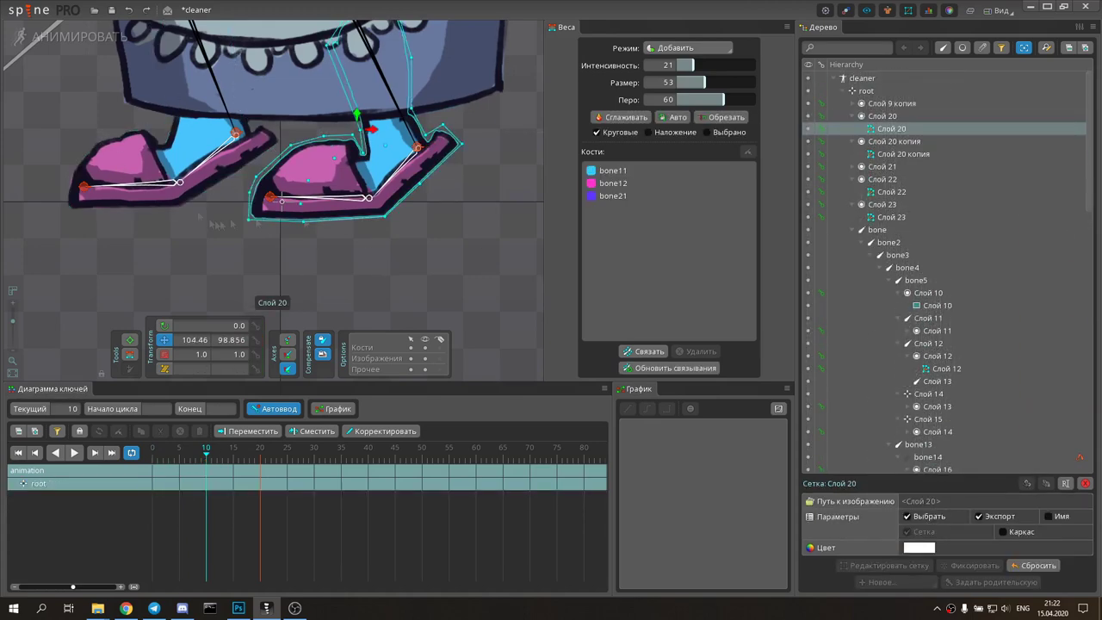
pyautogui.hotkey('ctrl', 'z')
pyautogui.hotkey('ctrl', 'z')
pyautogui.hotkey('ctrl', 'z')
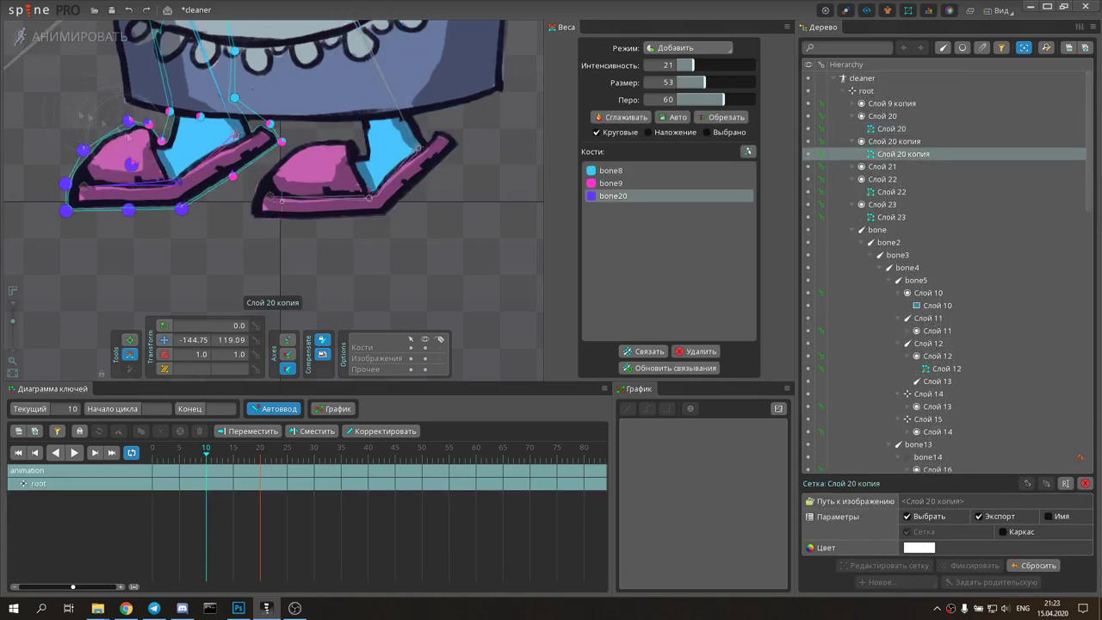
pyautogui.hotkey('ctrl', 'z')
pyautogui.hotkey('ctrl', 'z')
pyautogui.hotkey('ctrl', 'z')
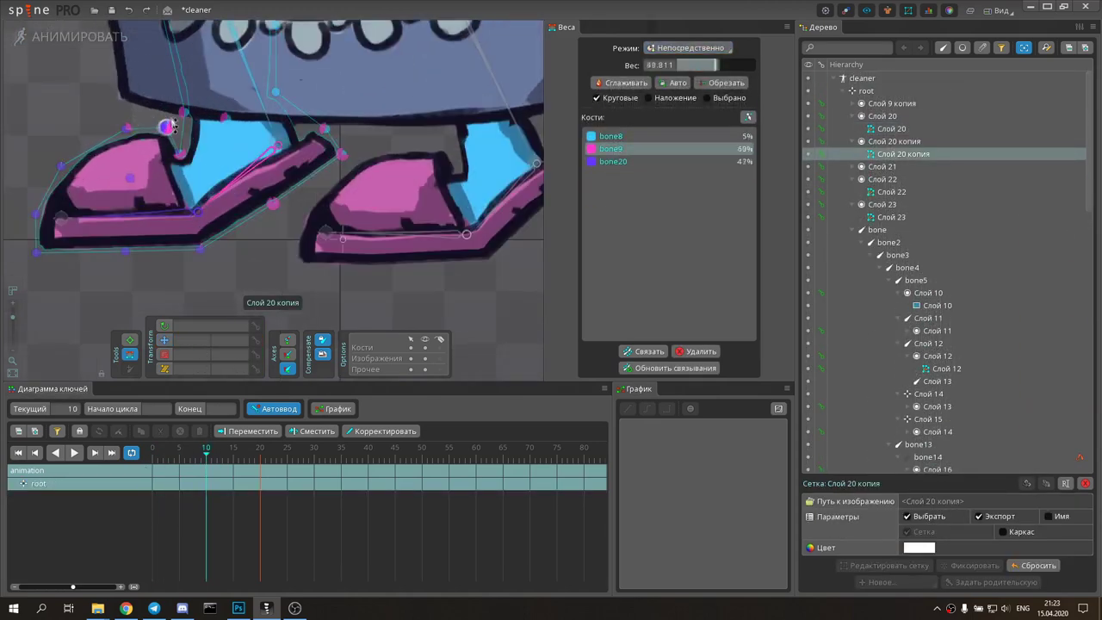
pyautogui.hotkey('ctrl', 'z')
pyautogui.hotkey('ctrl', 'z')
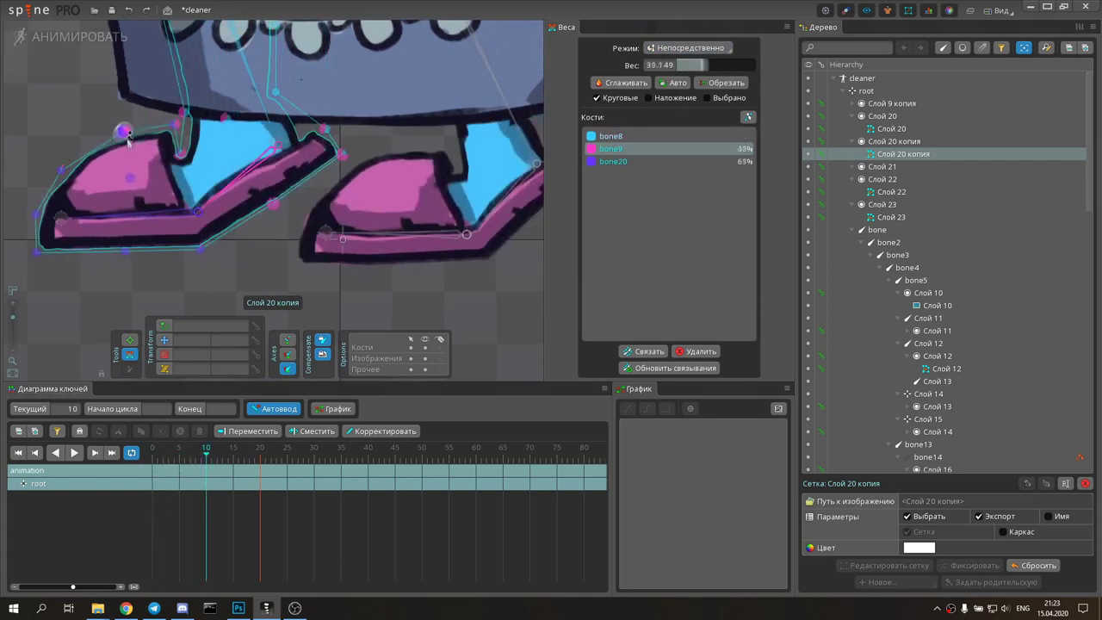
pyautogui.hotkey('ctrl', 'z')
pyautogui.hotkey('ctrl', 'z')
# Step: Reduce bone9's weight on the shoe to 12 and revert the last right foot pose change
pyautogui.click(211, 466)
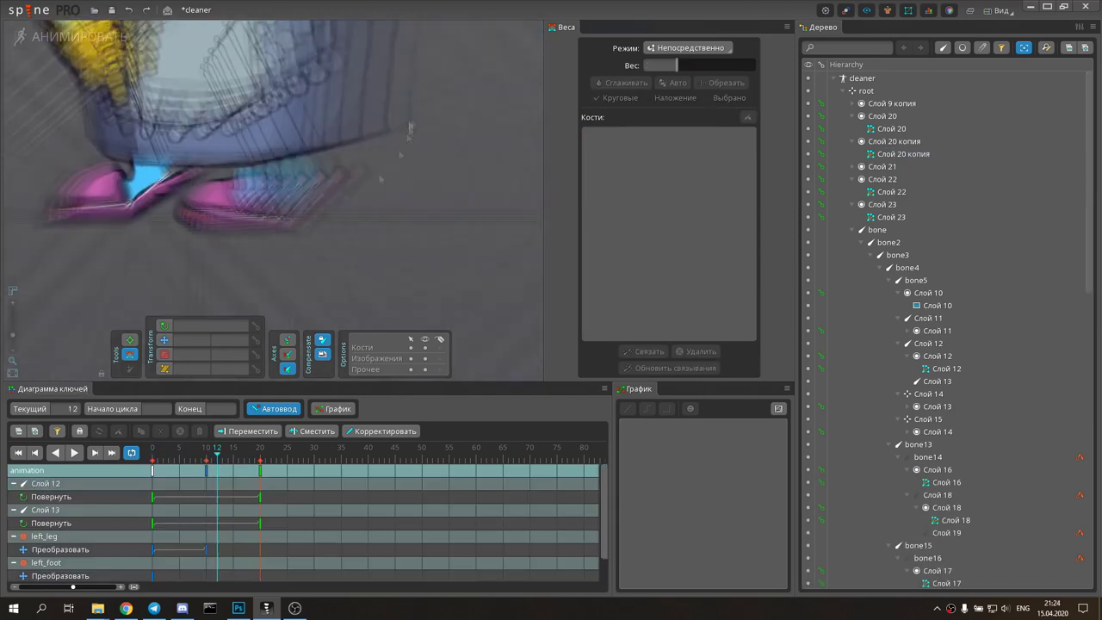
pyautogui.keyDown('ctrl'); pyautogui.click(335, 262); pyautogui.keyUp('ctrl')
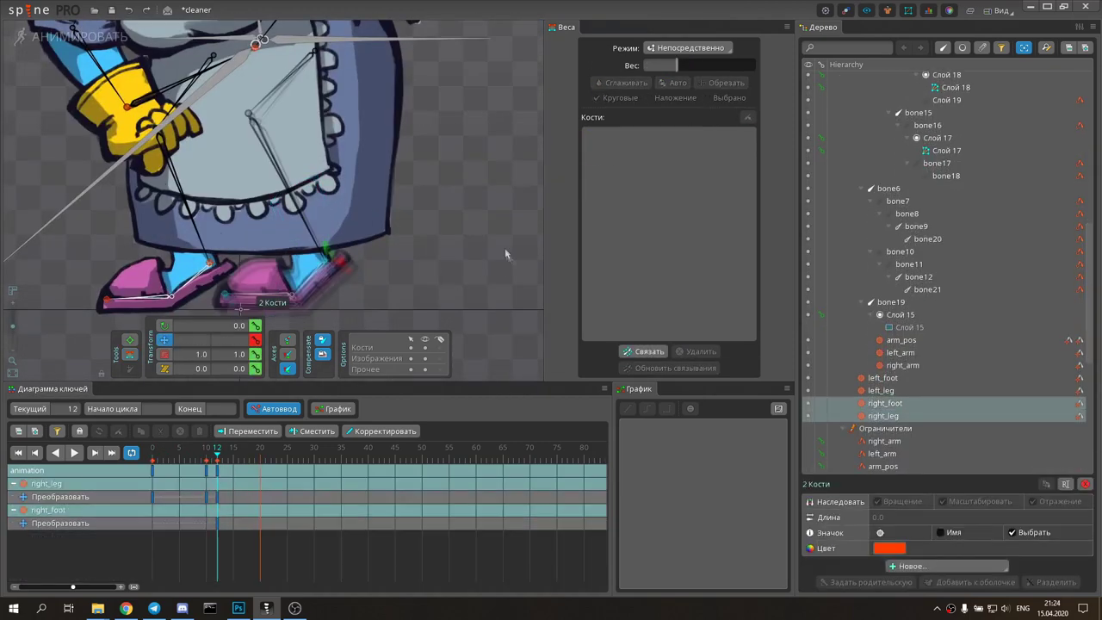
pyautogui.click(413, 216)
pyautogui.scroll(-4, 433, 214)
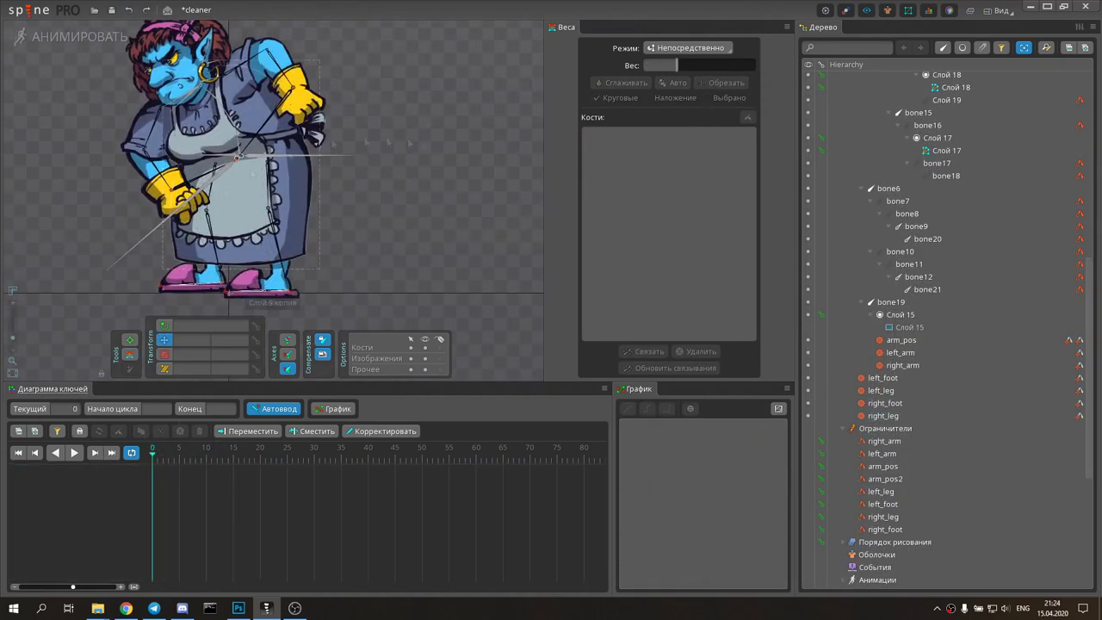
pyautogui.hotkey('ctrl', 'z')
# Step: Save the cleaner project, return to Setup mode, and save again
pyautogui.hotkey('ctrl', 's')
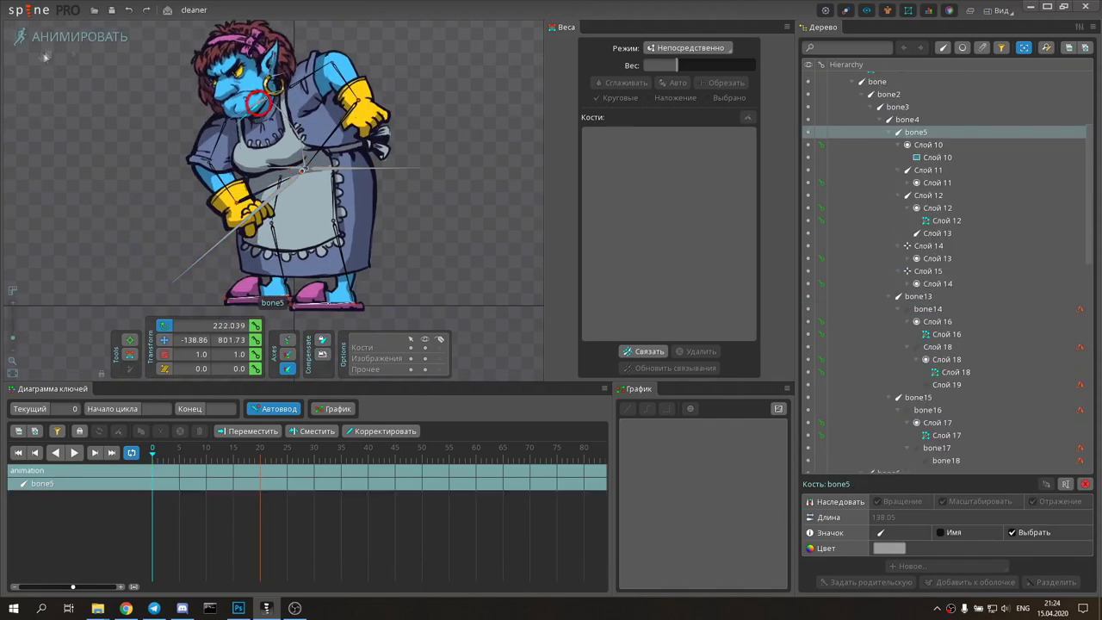
pyautogui.click(78, 43)
pyautogui.hotkey('ctrl', 'z')
pyautogui.hotkey('ctrl', 'z')
pyautogui.hotkey('ctrl', 'z')
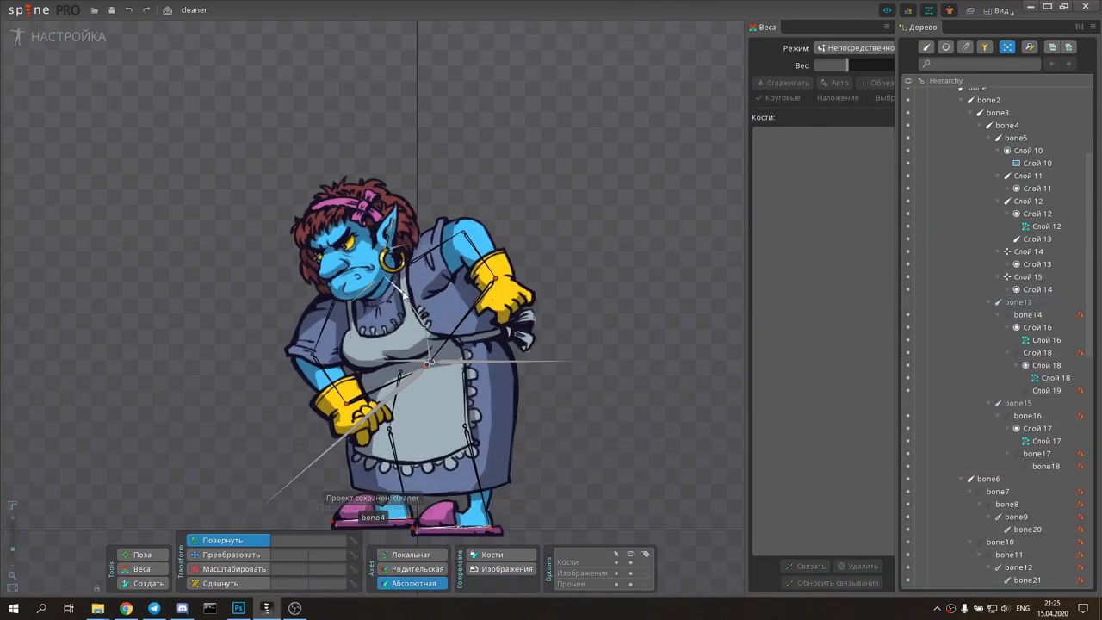
pyautogui.hotkey('ctrl', 'z')
pyautogui.hotkey('ctrl', 's')
# Step: Trace the Слой 9 копия dress hull down both sides and along the bottom
pyautogui.doubleClick(492, 425)
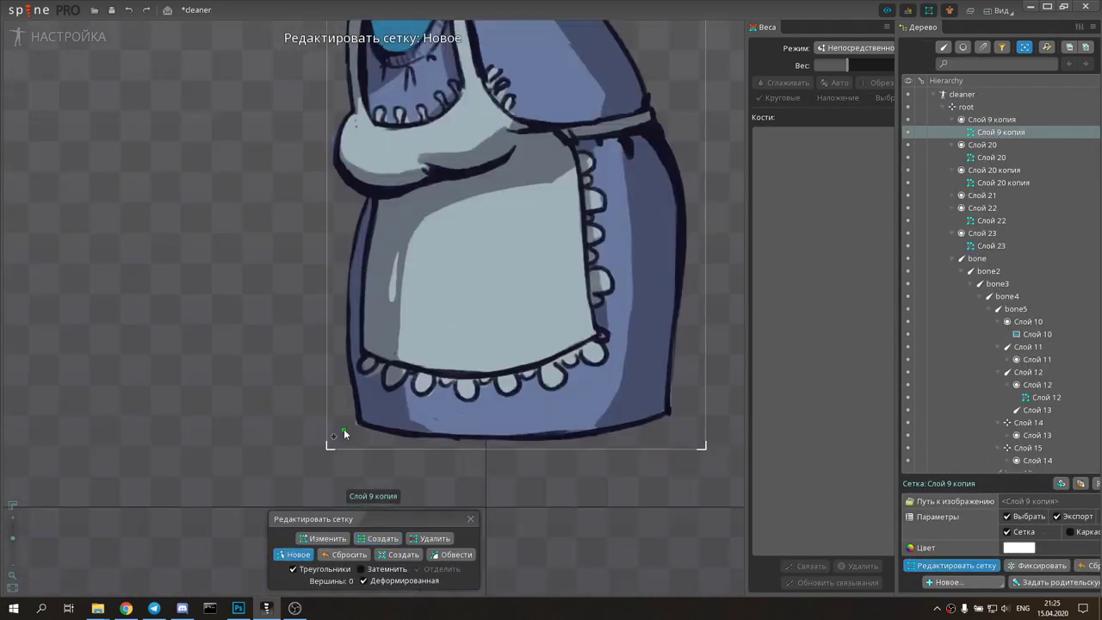
pyautogui.moveTo(346, 111); pyautogui.dragTo(327, 189)
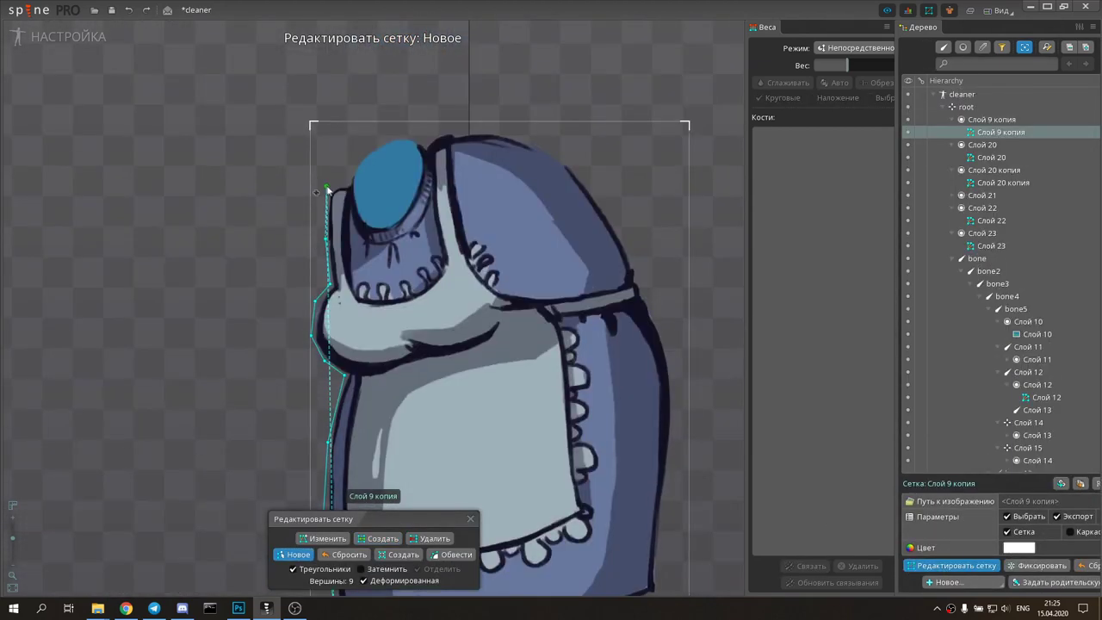
pyautogui.click(661, 203)
pyautogui.click(658, 320)
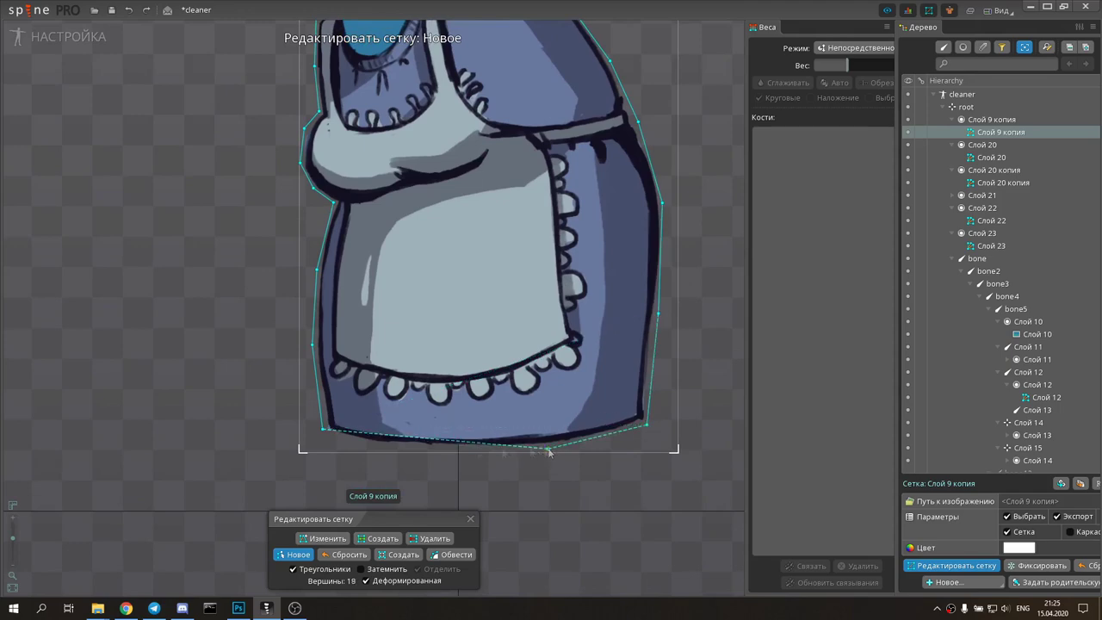
pyautogui.click(374, 446)
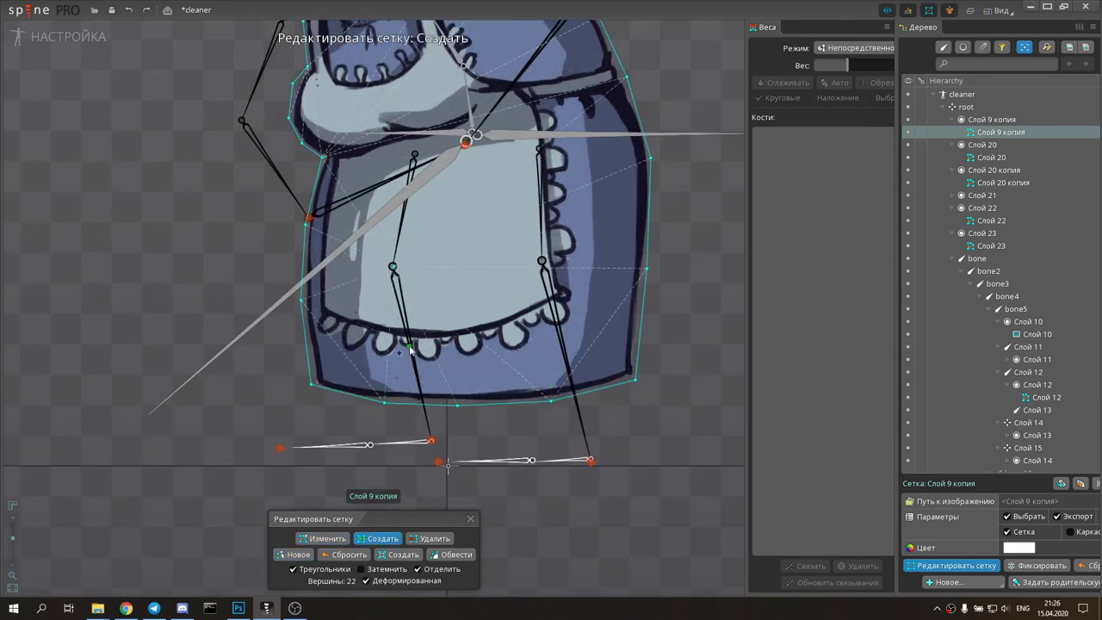
# Step: Add interior vertices to the dress mesh and finish editing
pyautogui.click(322, 538)
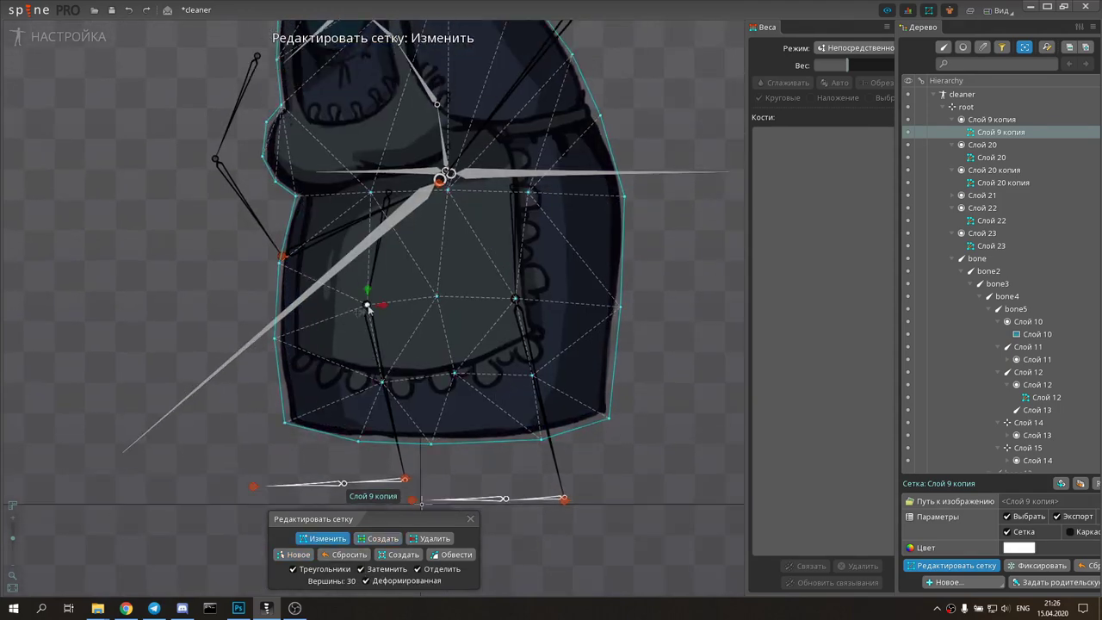
pyautogui.scroll(3, 372, 197)
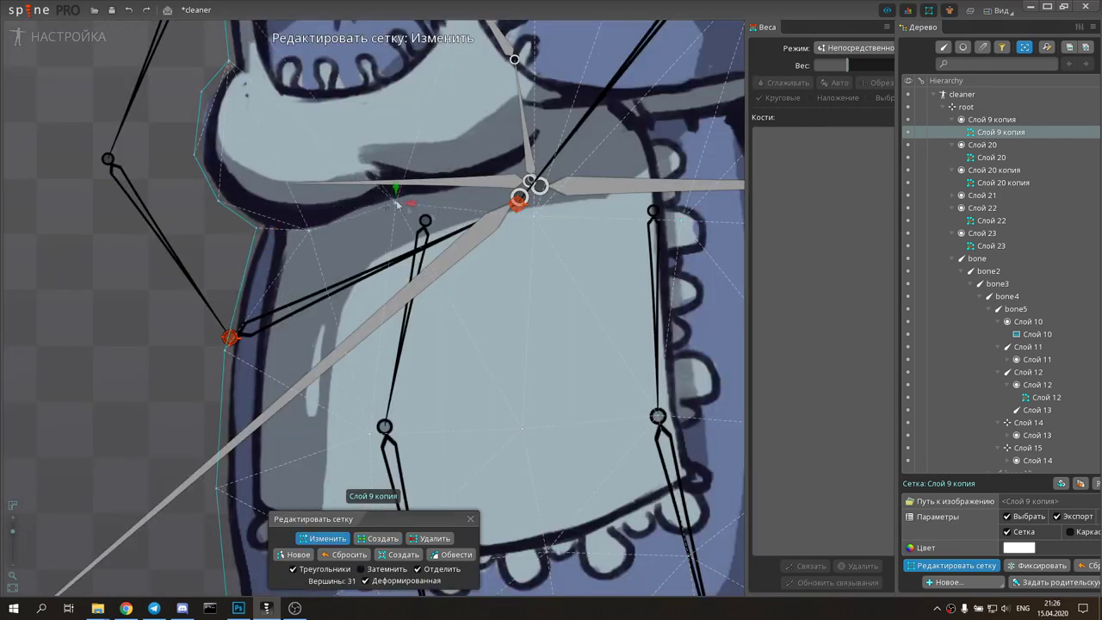
pyautogui.scroll(-2, 441, 387)
pyautogui.click(316, 212)
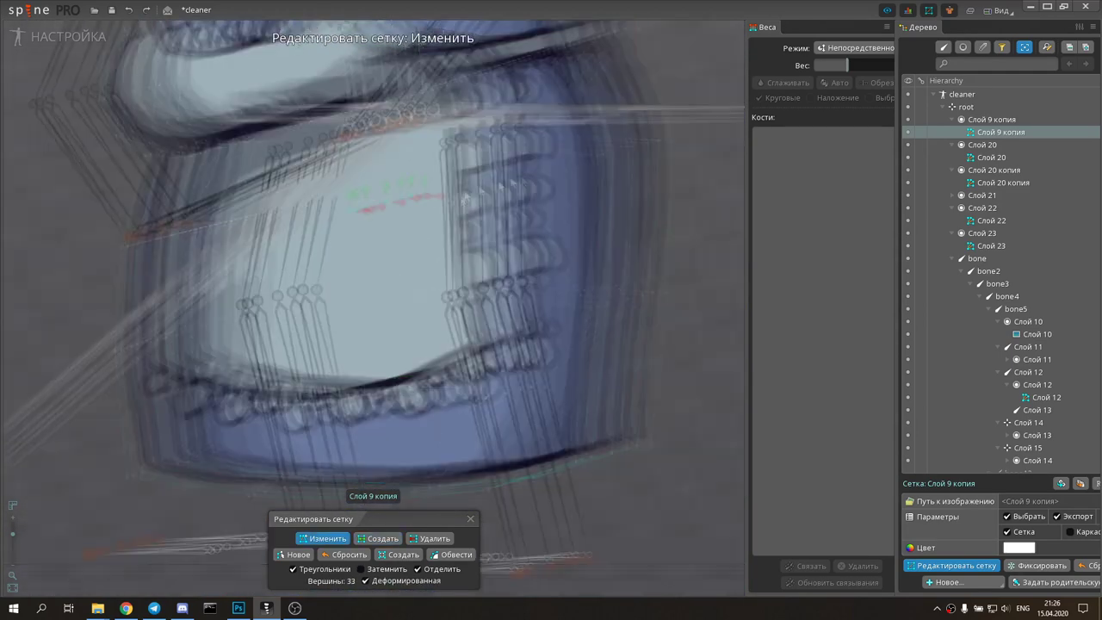
pyautogui.moveTo(560, 546); pyautogui.dragTo(561, 454)
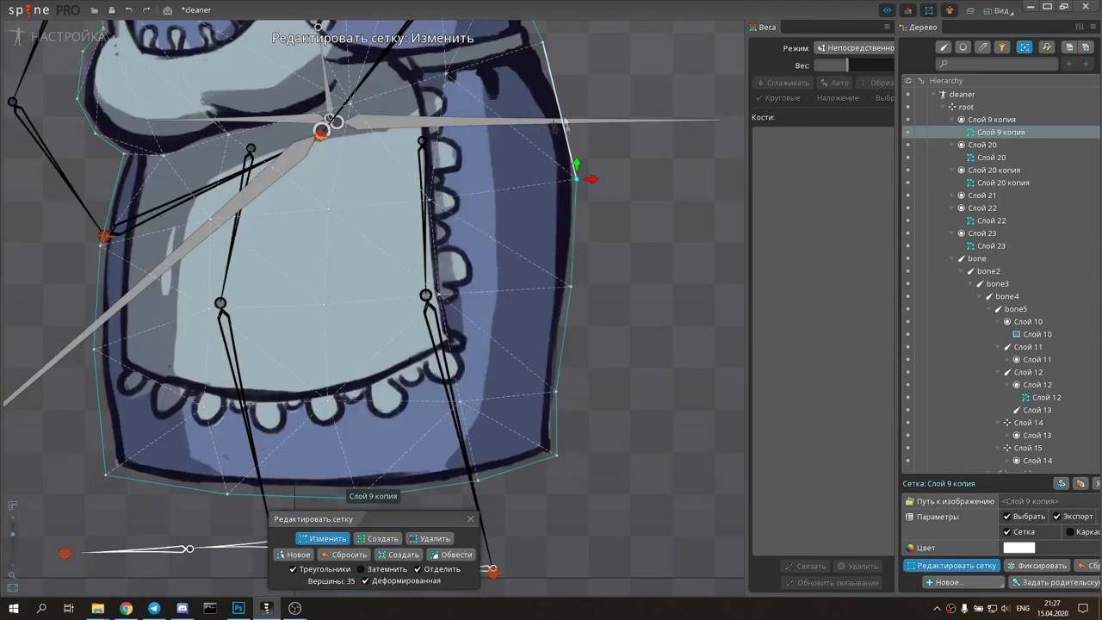
pyautogui.scroll(-2, 450, 187)
pyautogui.press('Escape')
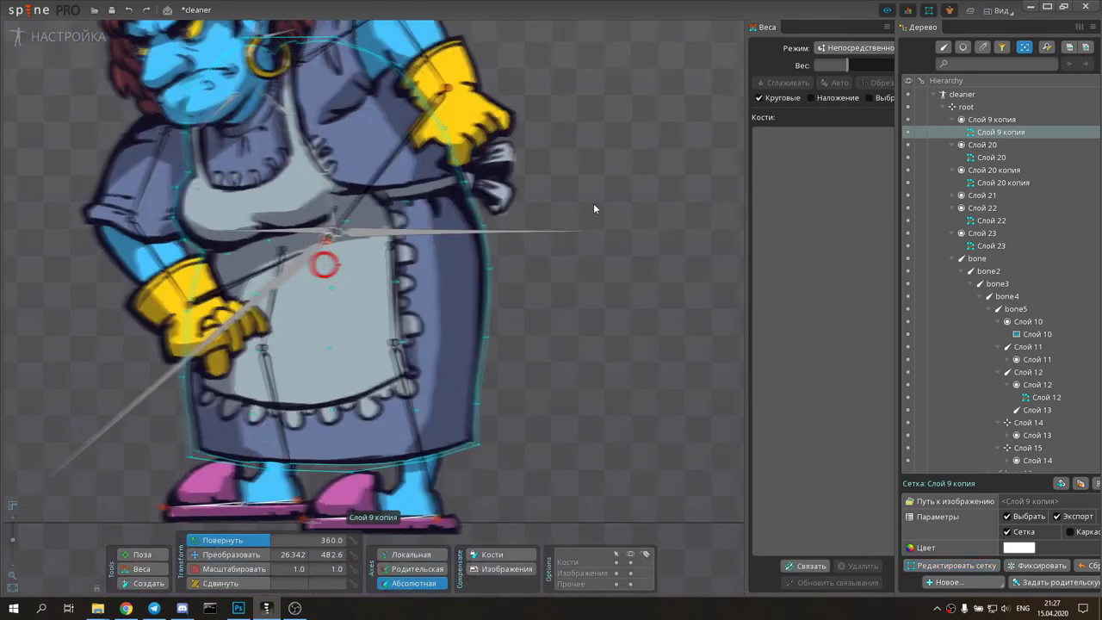
# Step: Add more dress mesh vertices for 46 in total, then begin binding bones
pyautogui.click(951, 565)
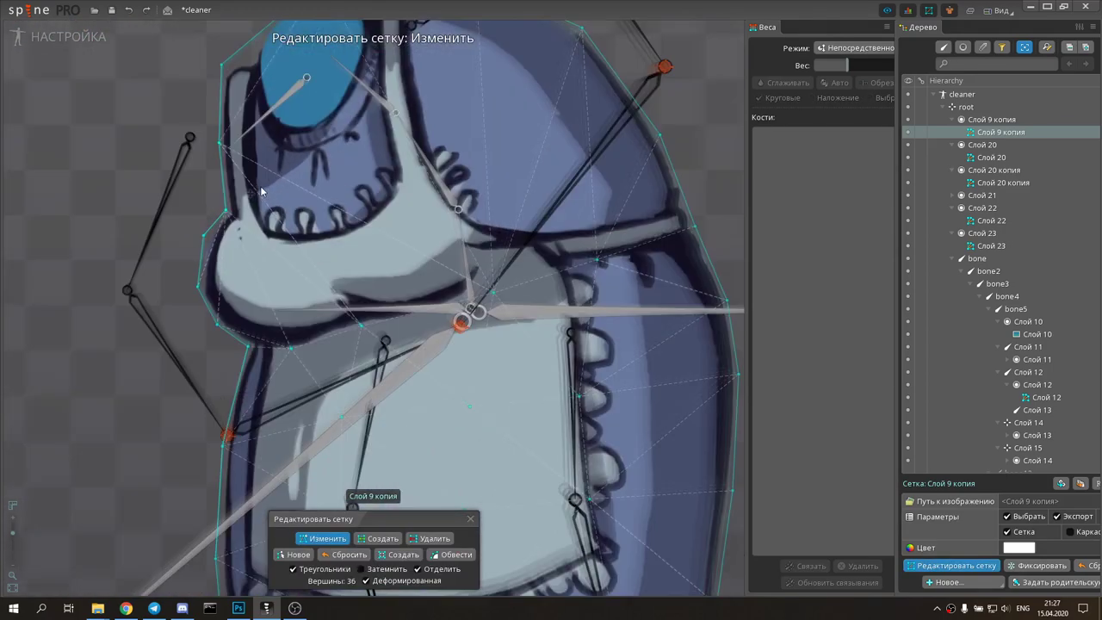
pyautogui.press('c')
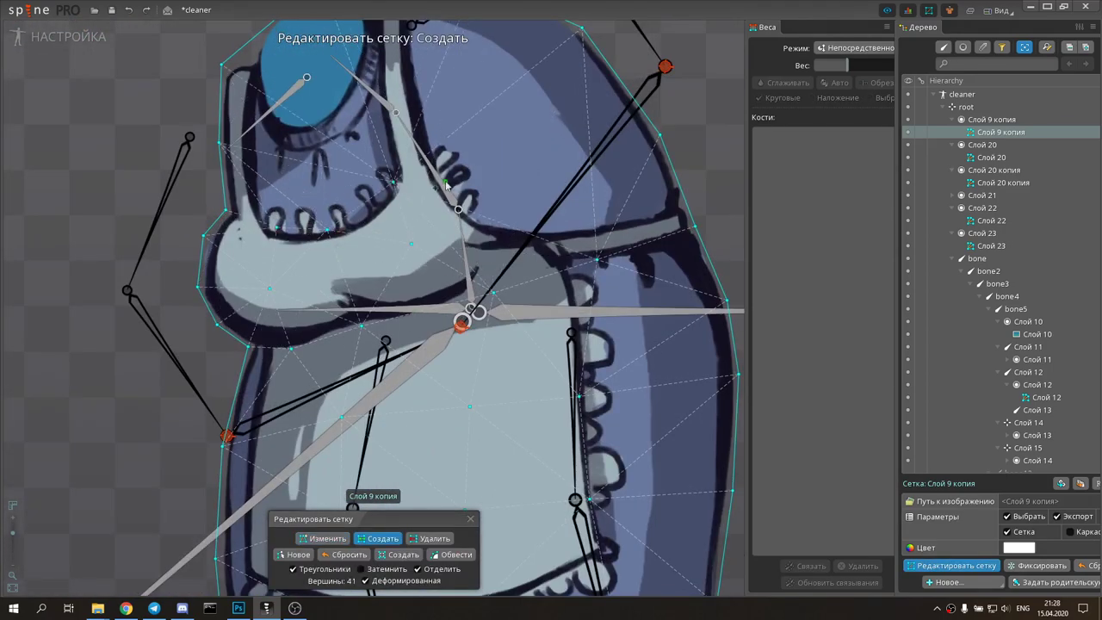
pyautogui.scroll(-3, 361, 331)
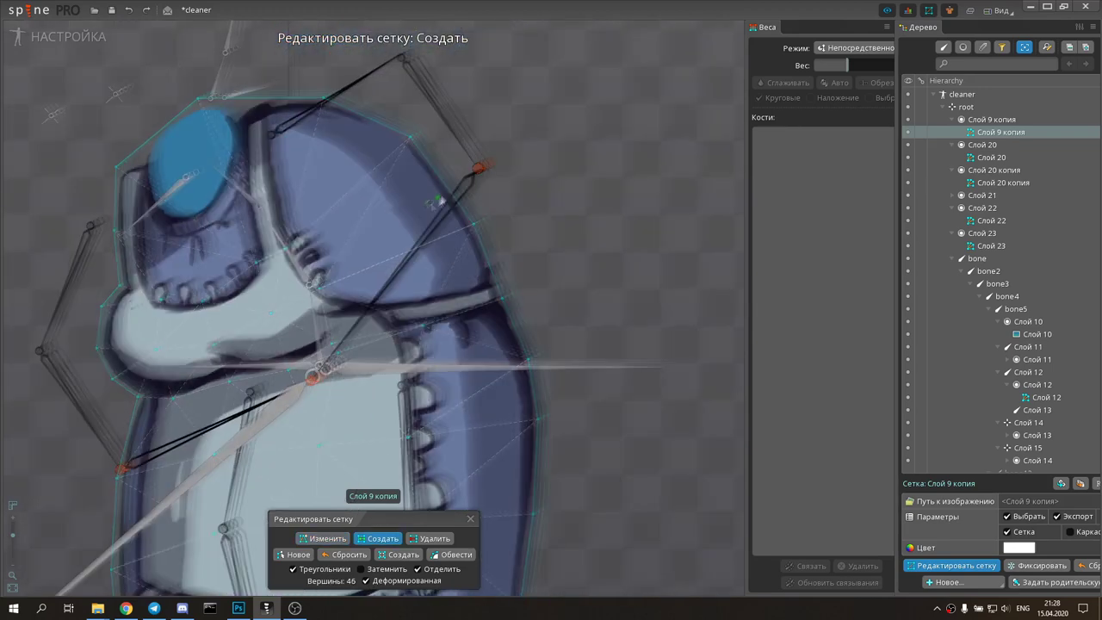
pyautogui.press('Escape')
pyautogui.moveTo(333, 391); pyautogui.dragTo(338, 260)
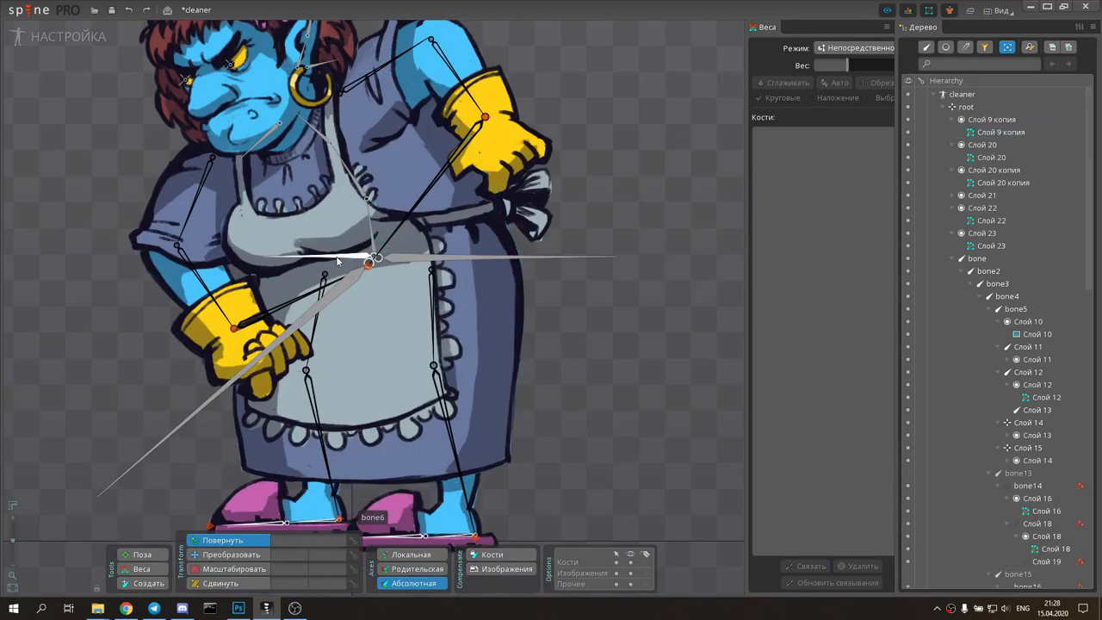
pyautogui.click(338, 261)
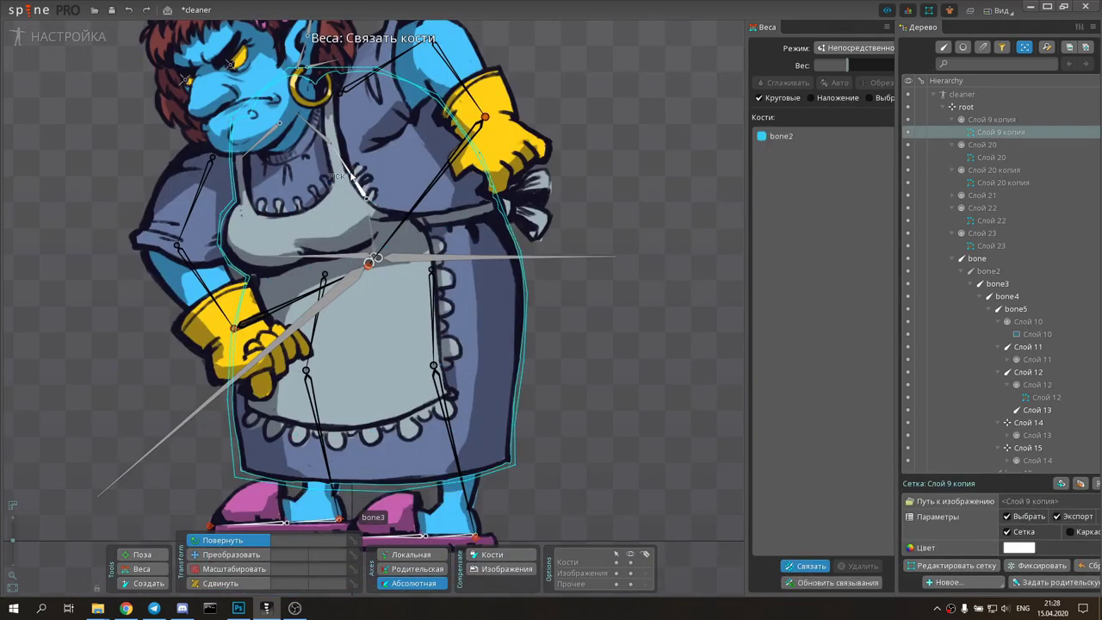
# Step: Bind bone2, bone3 and bone4 to the dress, test a spine rotation, then bind more bones
pyautogui.press('Return')
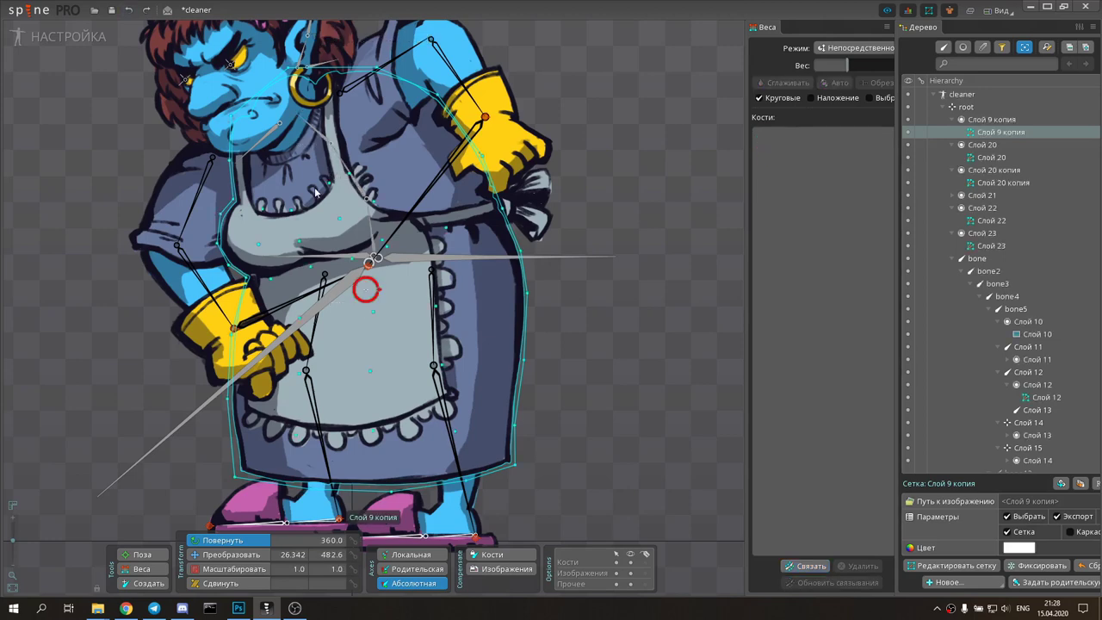
pyautogui.click(803, 569)
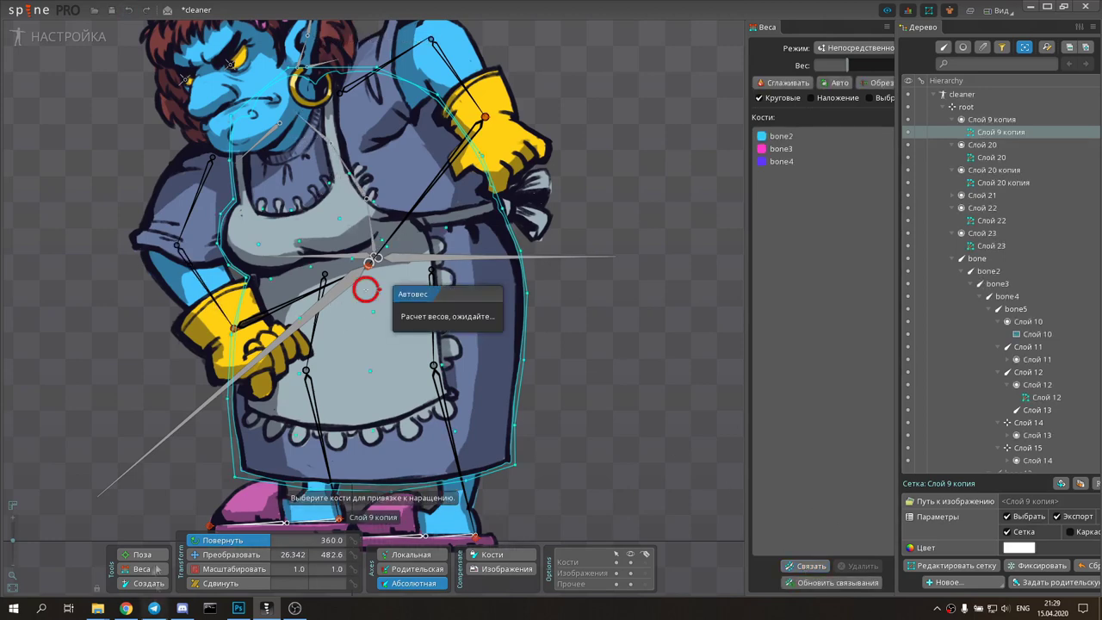
pyautogui.moveTo(629, 106); pyautogui.dragTo(616, 159)
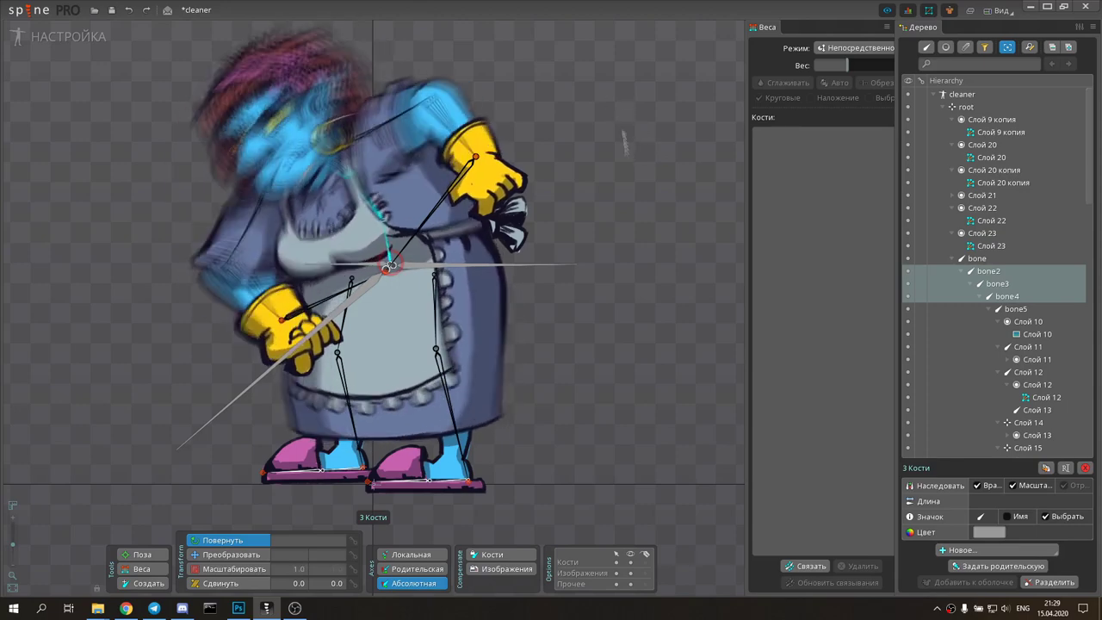
pyautogui.click(142, 569)
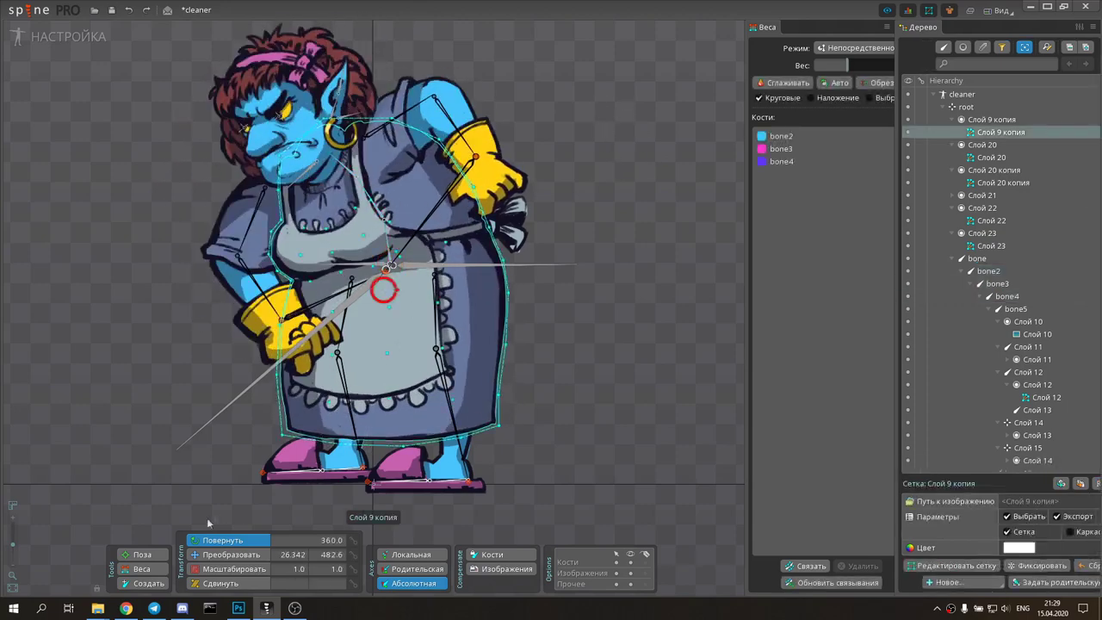
pyautogui.click(300, 337)
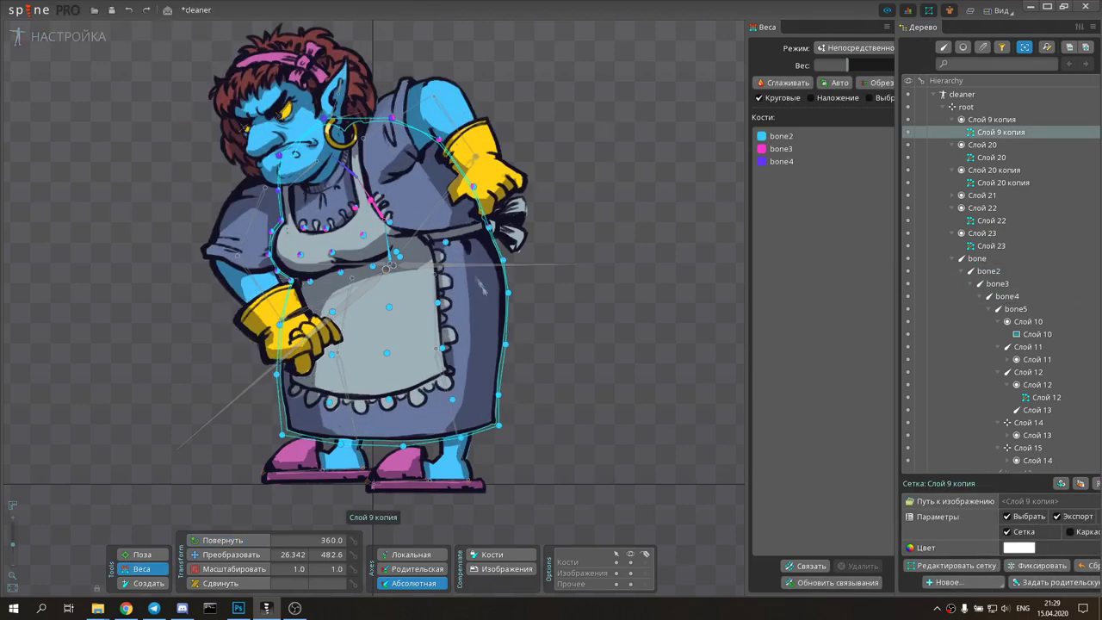
pyautogui.press('b')
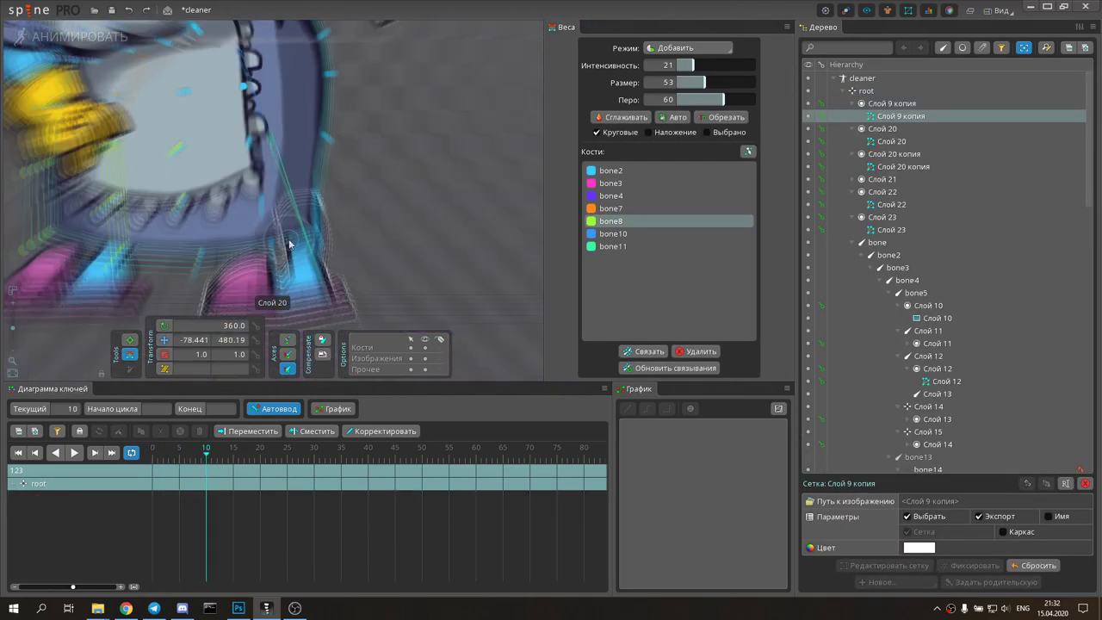
# Step: Scrub frames 9–10 to check the dress deformation, then select the right_leg and right_foot bones
pyautogui.click(203, 463)
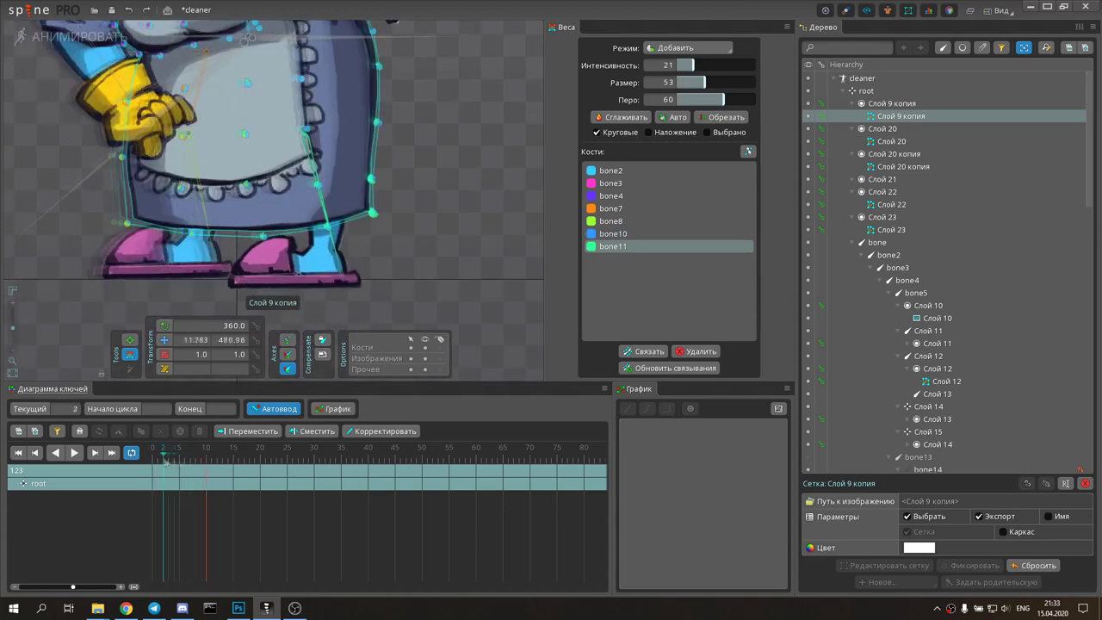
pyautogui.click(206, 463)
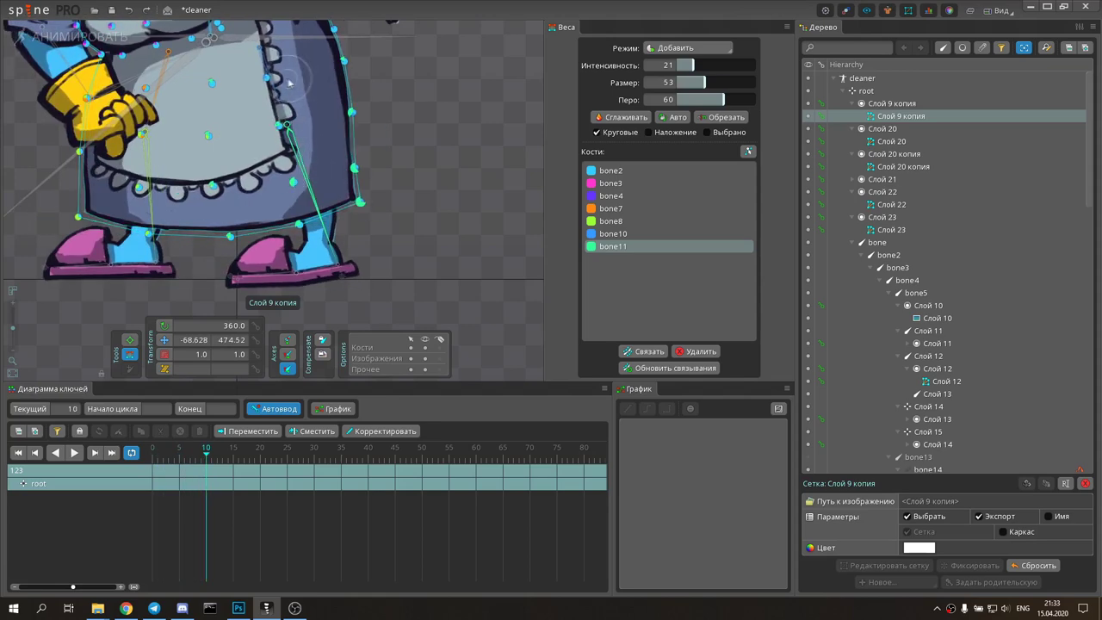
pyautogui.click(354, 125)
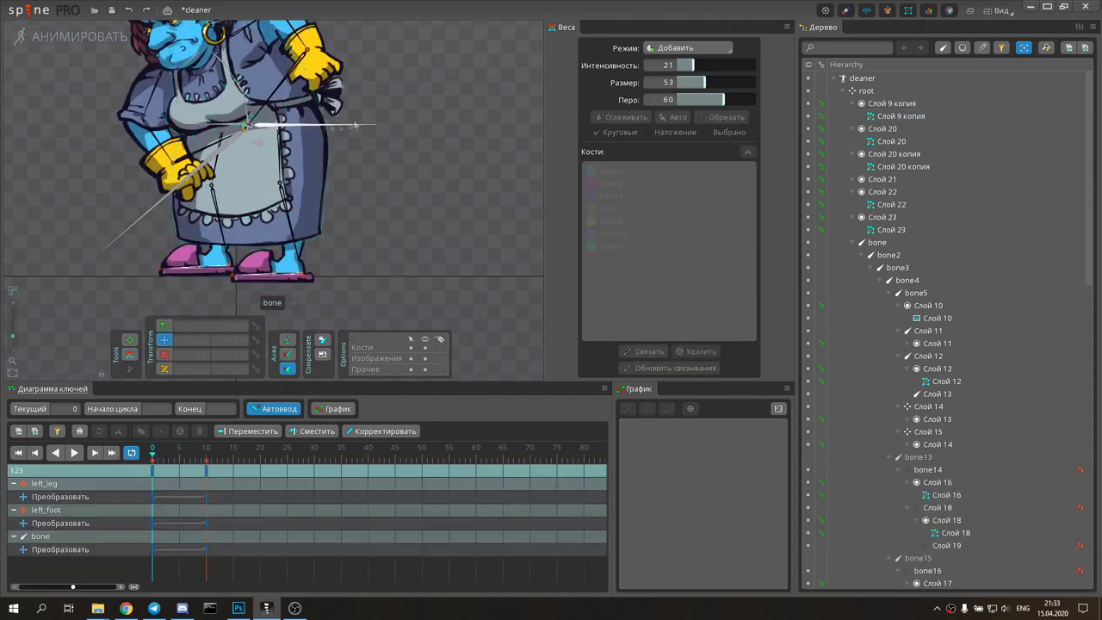
pyautogui.click(301, 229)
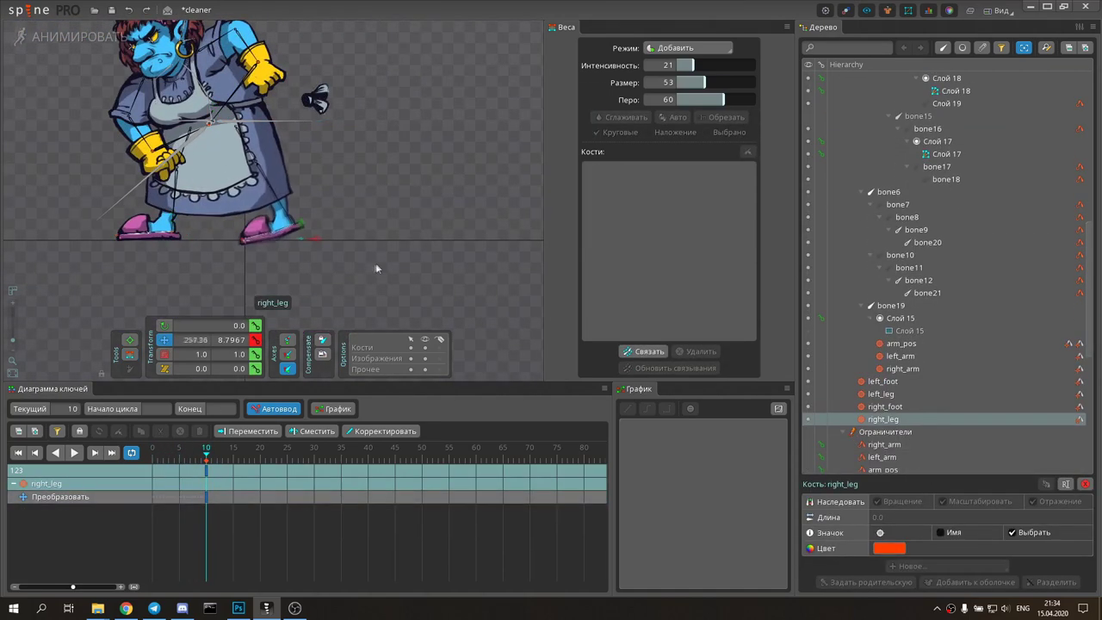
pyautogui.keyDown('ctrl'); pyautogui.click(377, 218); pyautogui.keyUp('ctrl')
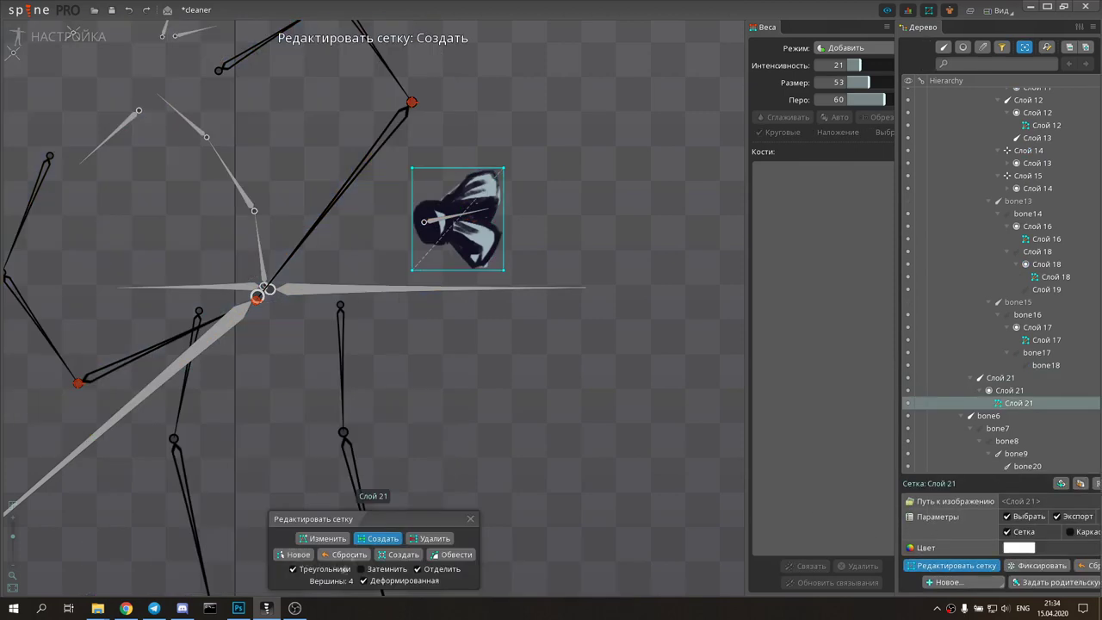
# Step: Start a new outline for the Слой 21 duster mesh, then switch to Animate mode
pyautogui.click(292, 554)
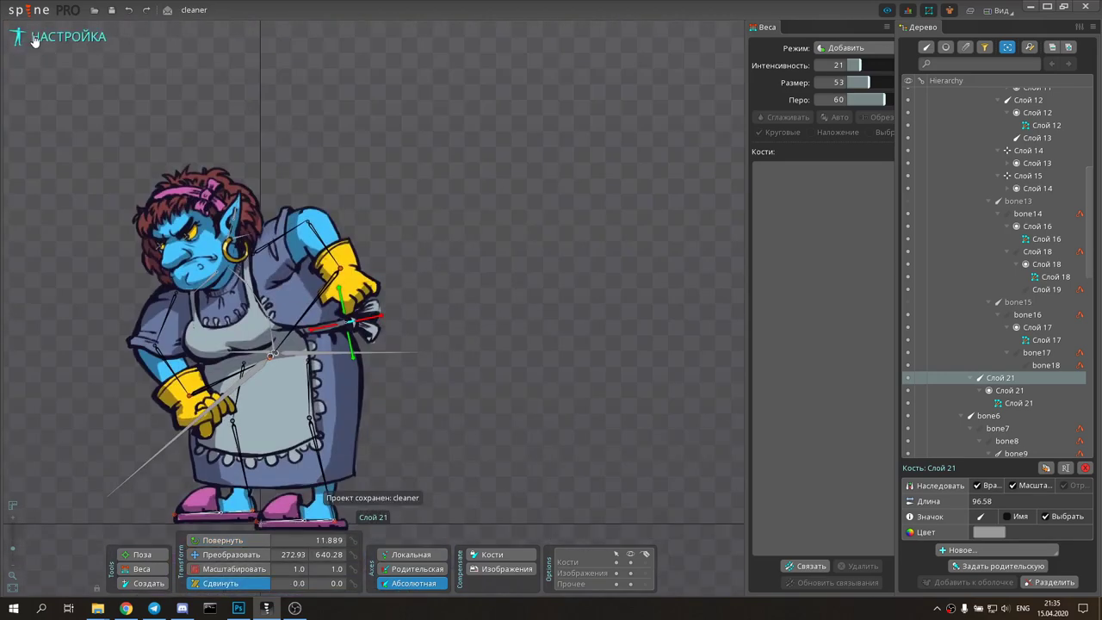
pyautogui.click(34, 39)
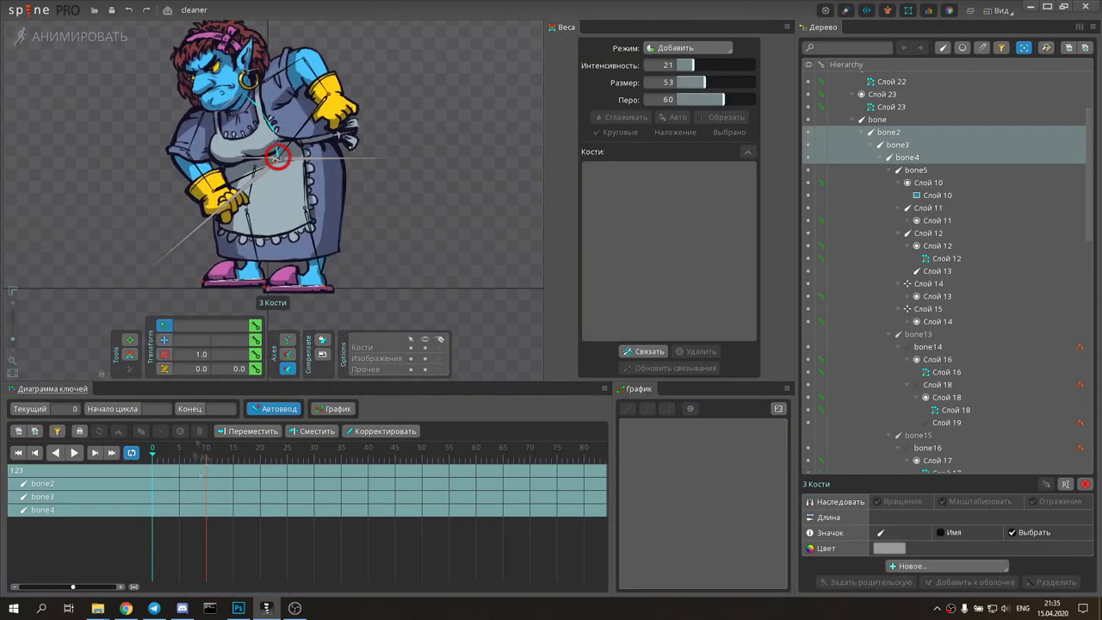
# Step: Key bone2–bone4 rotation, shift bone19 left at frame 10, and preview the playback
pyautogui.click(277, 155)
pyautogui.click(205, 447)
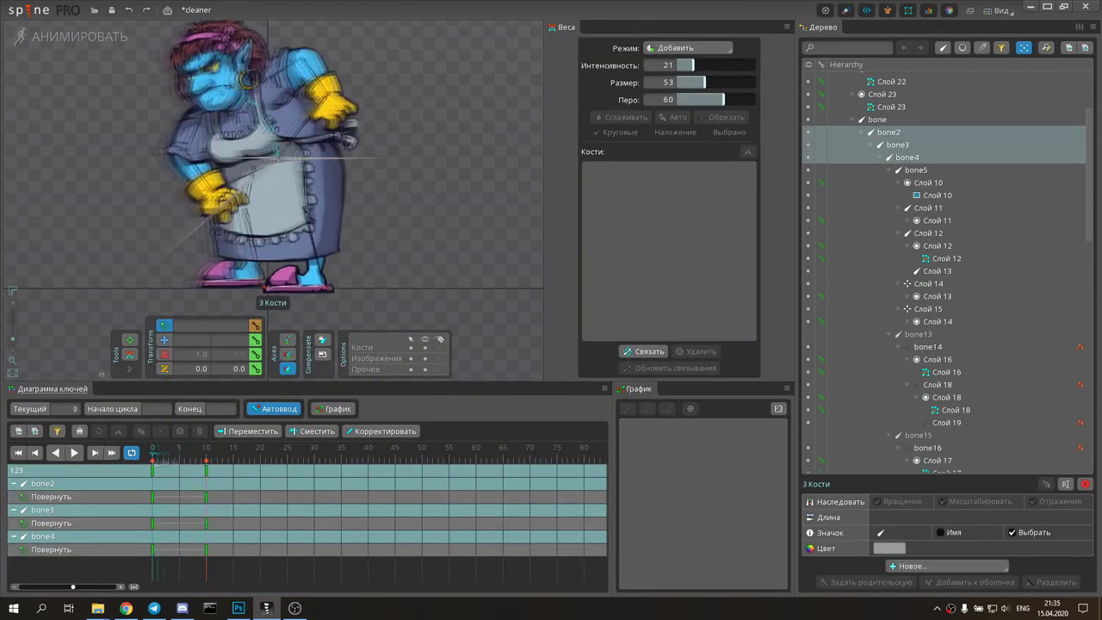
pyautogui.click(206, 217)
pyautogui.moveTo(430, 258); pyautogui.dragTo(385, 259)
pyautogui.press('space')
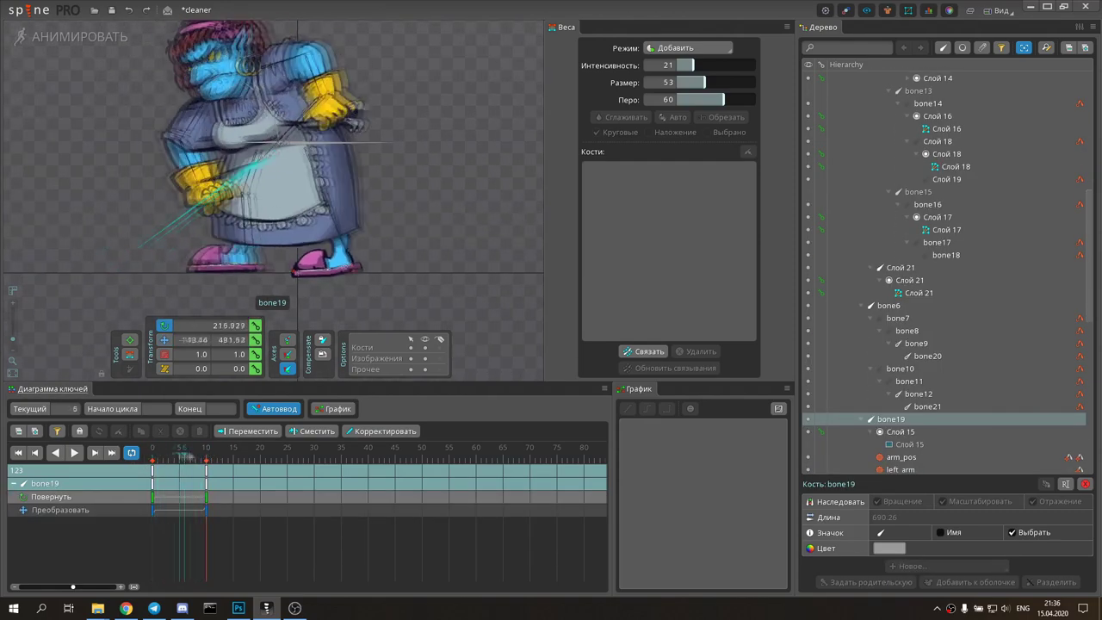
pyautogui.press('space')
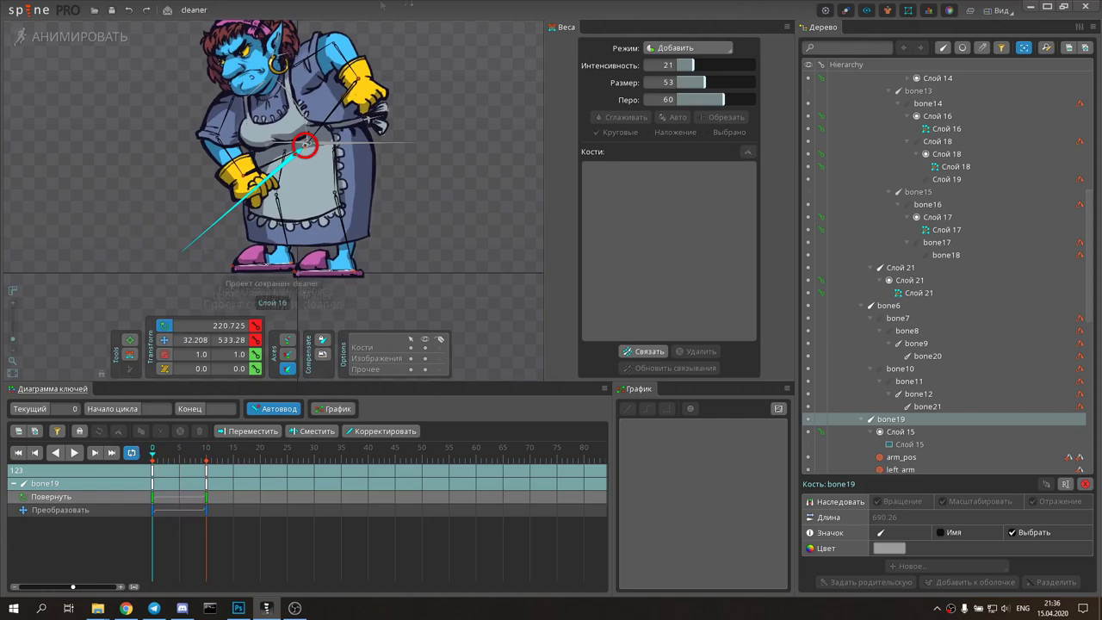
pyautogui.click(270, 95)
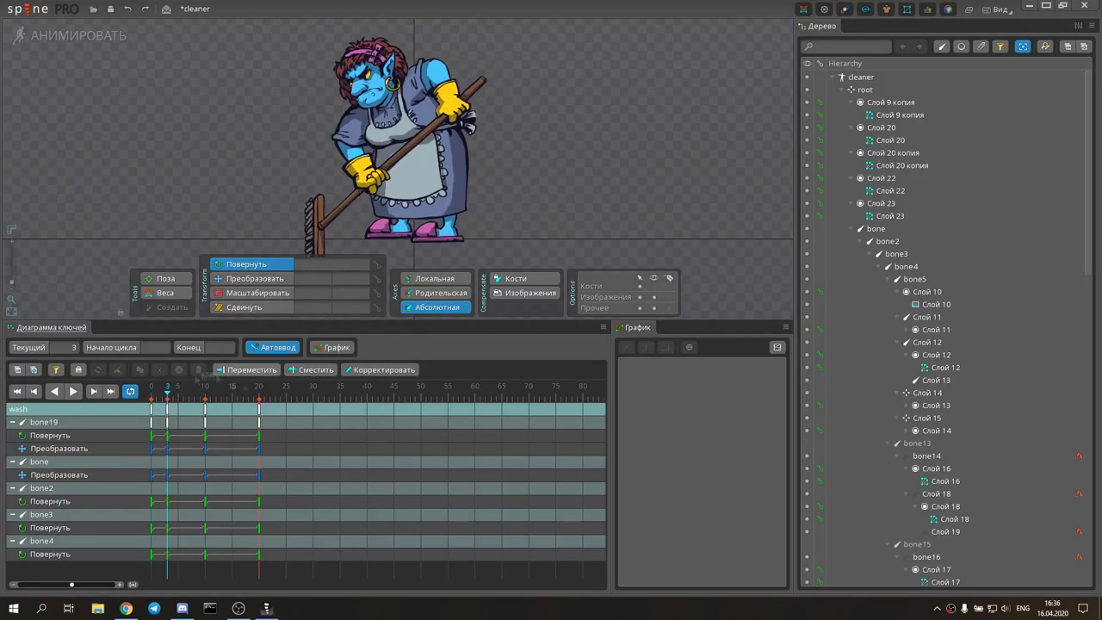
# Step: Copy and paste two sets of wash sweep keys further along the timeline and preview them
pyautogui.hotkey('ctrl', 'c')
pyautogui.hotkey('ctrl', 'v')
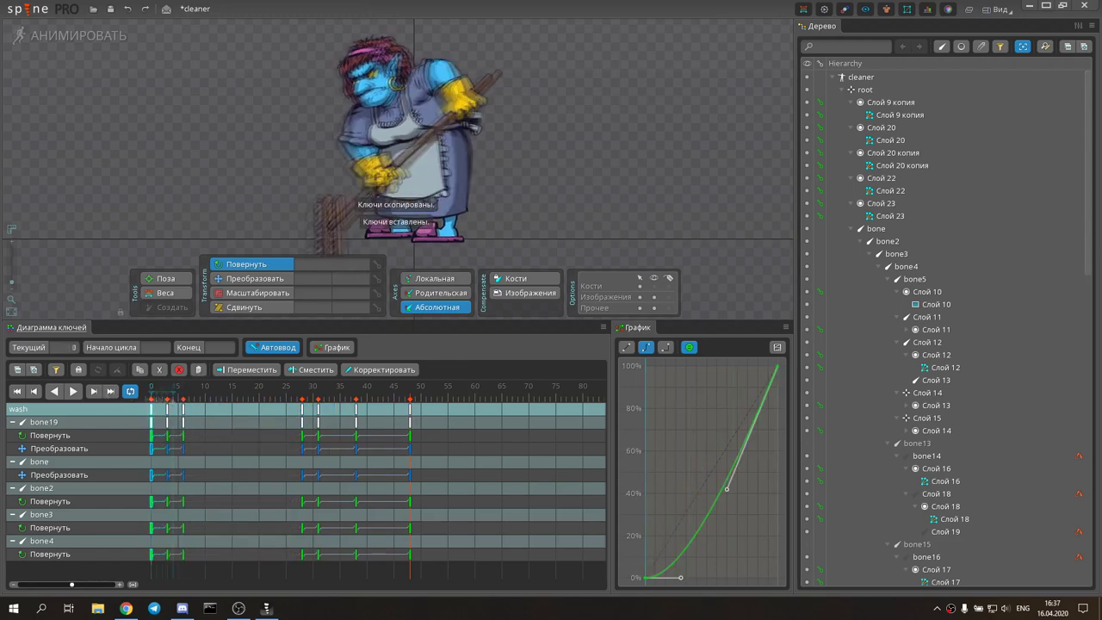
pyautogui.hotkey('ctrl', 'c')
pyautogui.hotkey('ctrl', 'v')
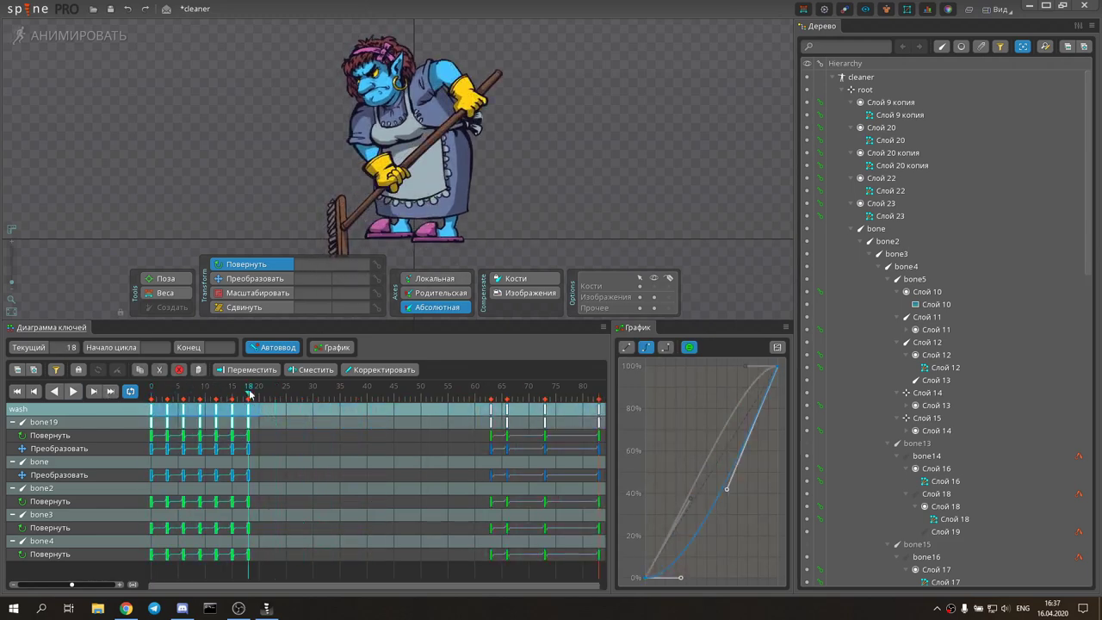
pyautogui.click(75, 393)
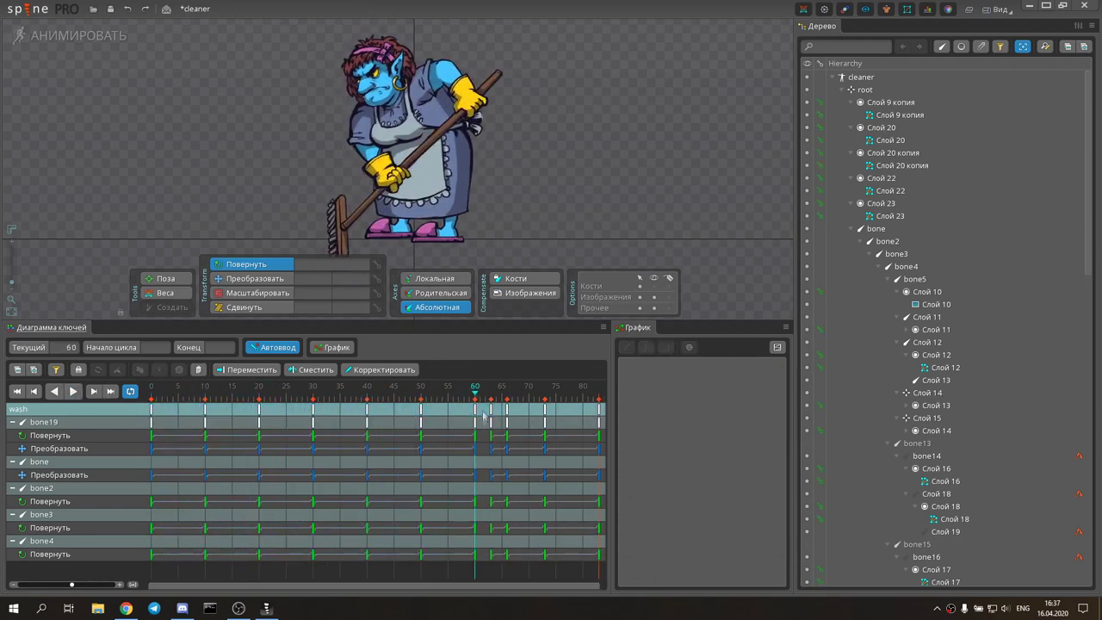
pyautogui.hotkey('ctrl', 'z')
pyautogui.click(74, 392)
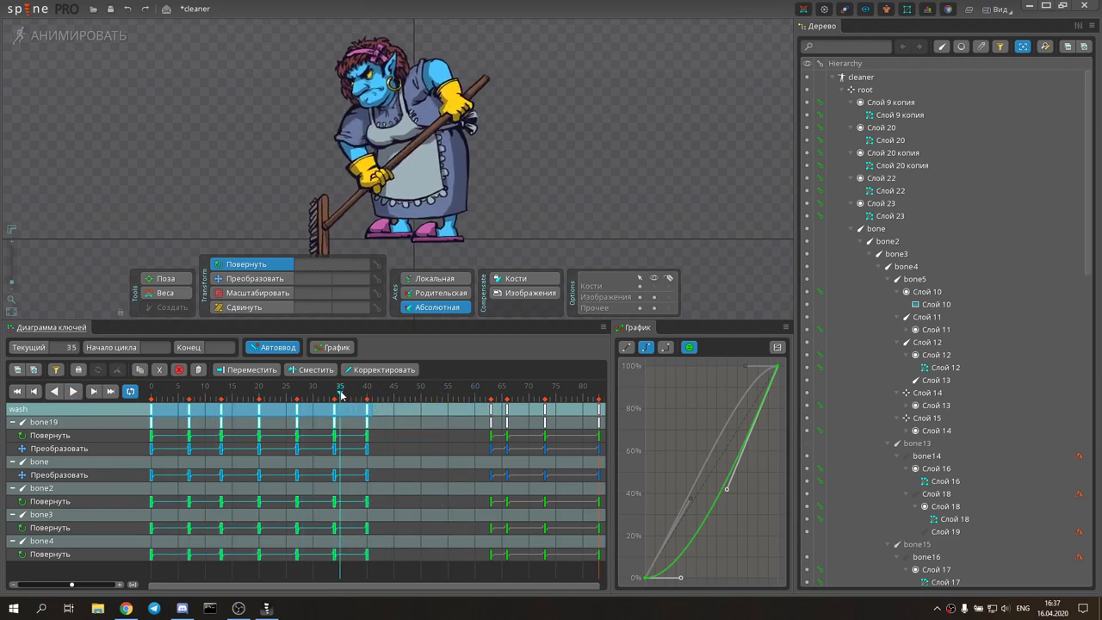
# Step: Paste the sweep keys at frames 73 and 80, then shift the later keys right in time
pyautogui.scroll(-3, 284, 516)
pyautogui.hotkey('ctrl', 'c')
pyautogui.click(254, 389)
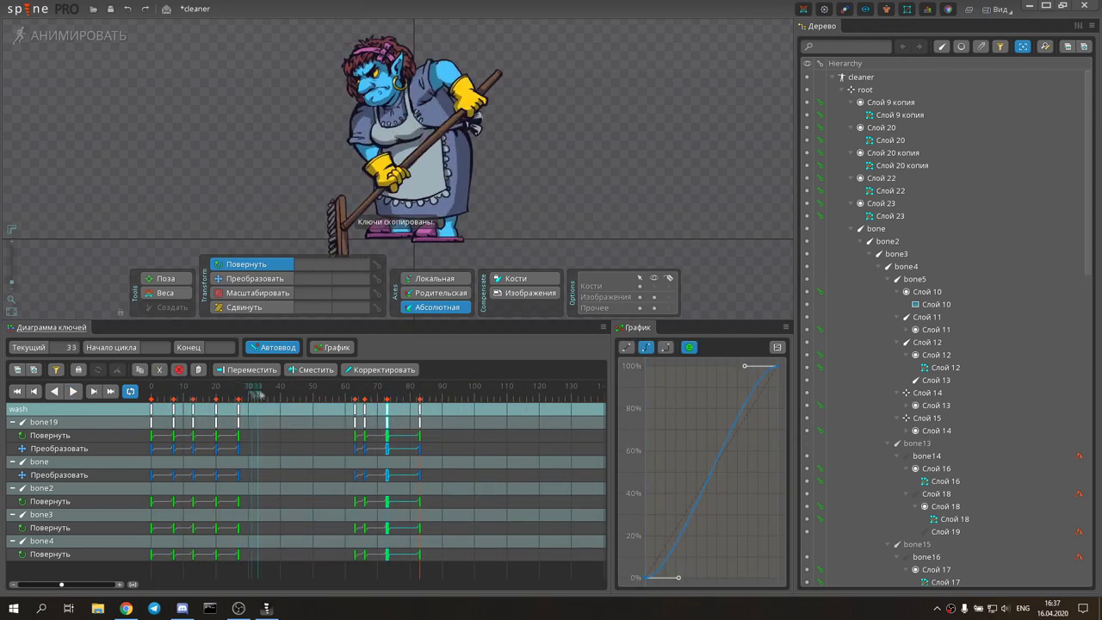
pyautogui.hotkey('ctrl', 'v')
pyautogui.click(411, 389)
pyautogui.hotkey('ctrl', 'v')
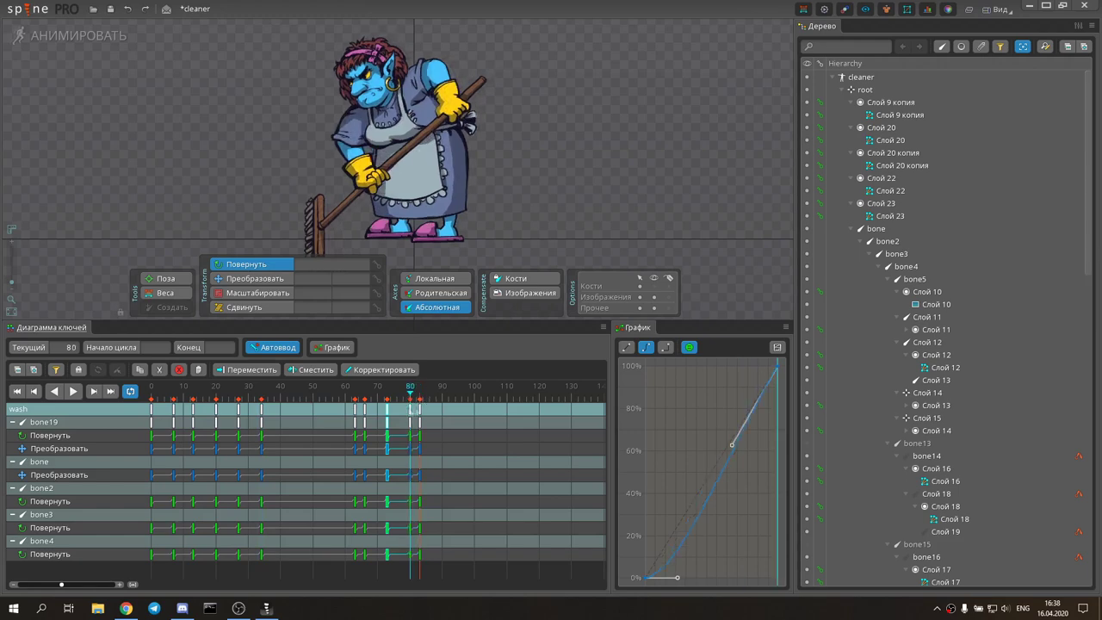
pyautogui.click(243, 389)
pyautogui.click(73, 391)
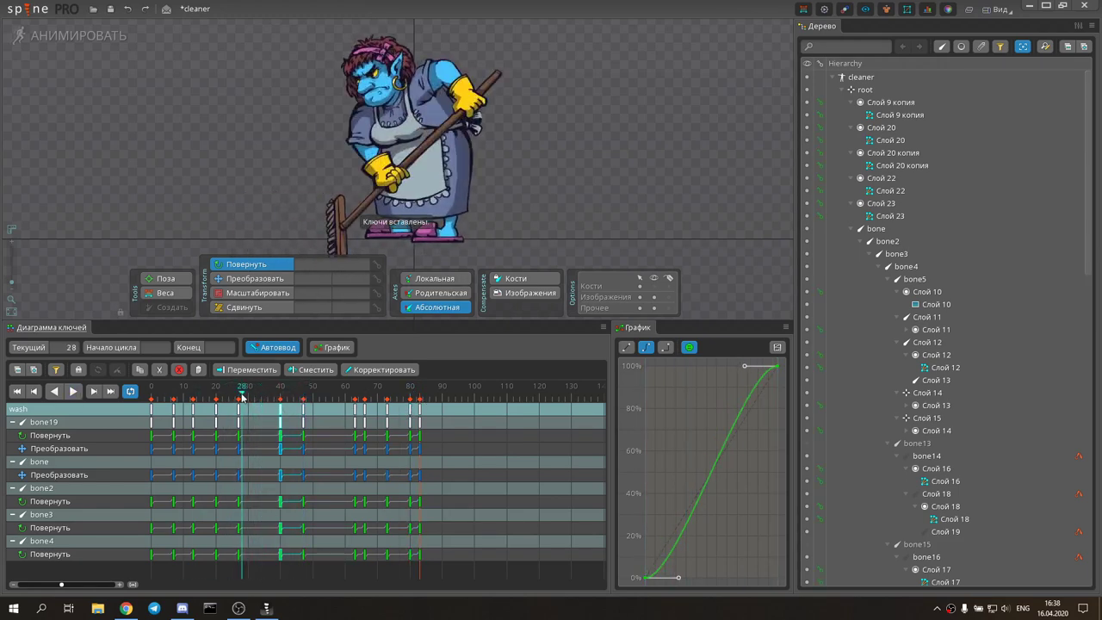
pyautogui.click(16, 391)
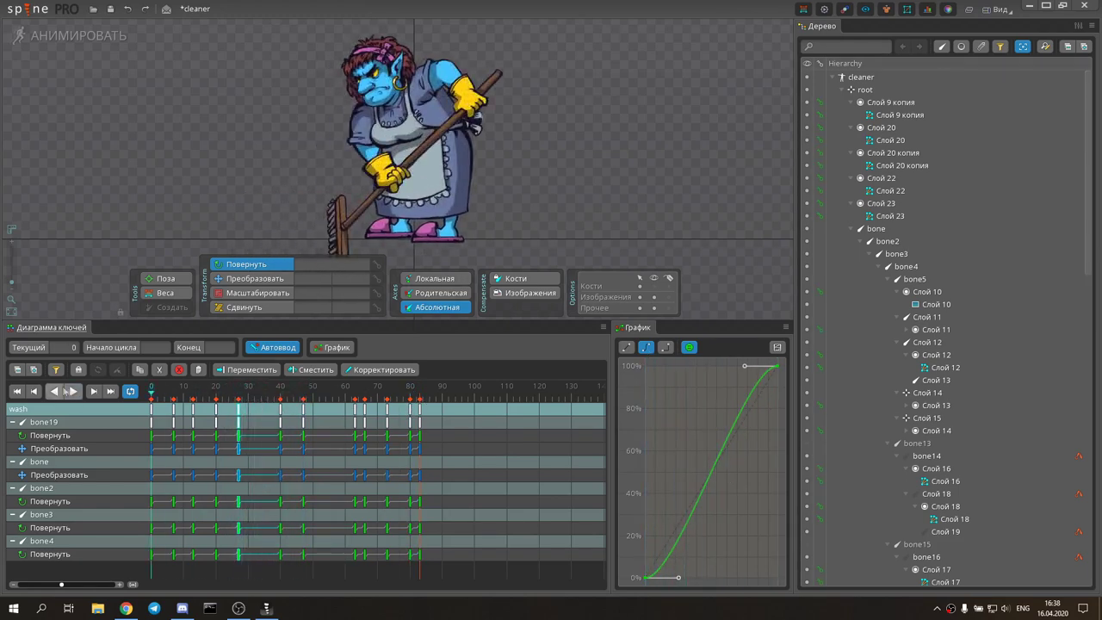
pyautogui.moveTo(303, 409)
pyautogui.mouseDown()
pyautogui.moveTo(336, 409)
pyautogui.moveTo(296, 408)
pyautogui.mouseUp()
pyautogui.click(73, 391)
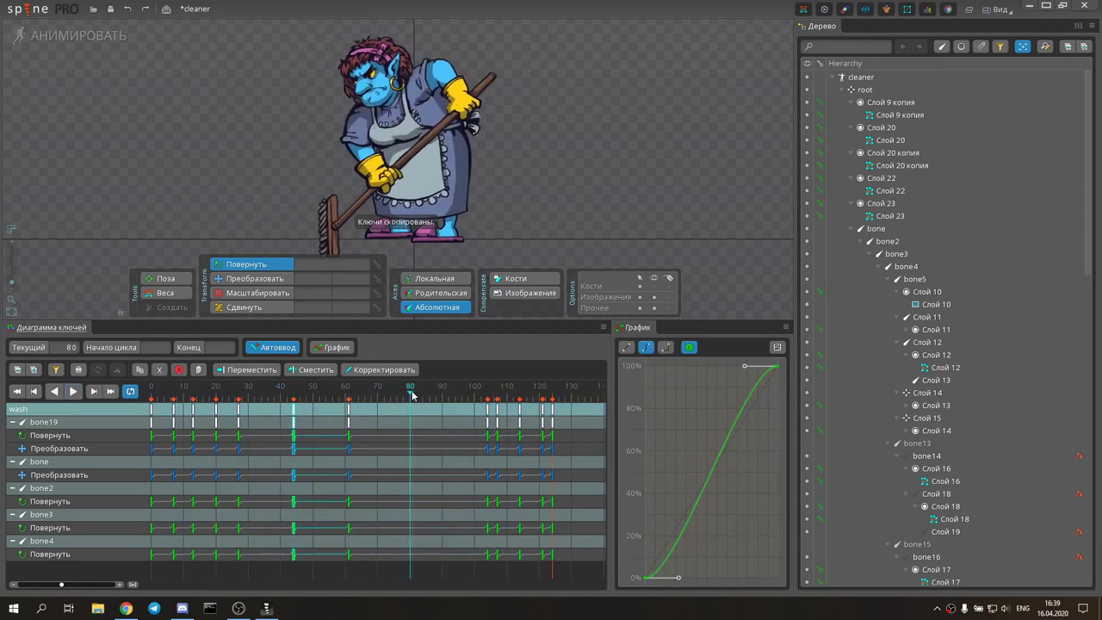
# Step: Paste keys at frame 98, delete extras past frame 140, check up to frame 130, and save
pyautogui.hotkey('ctrl', 'v')
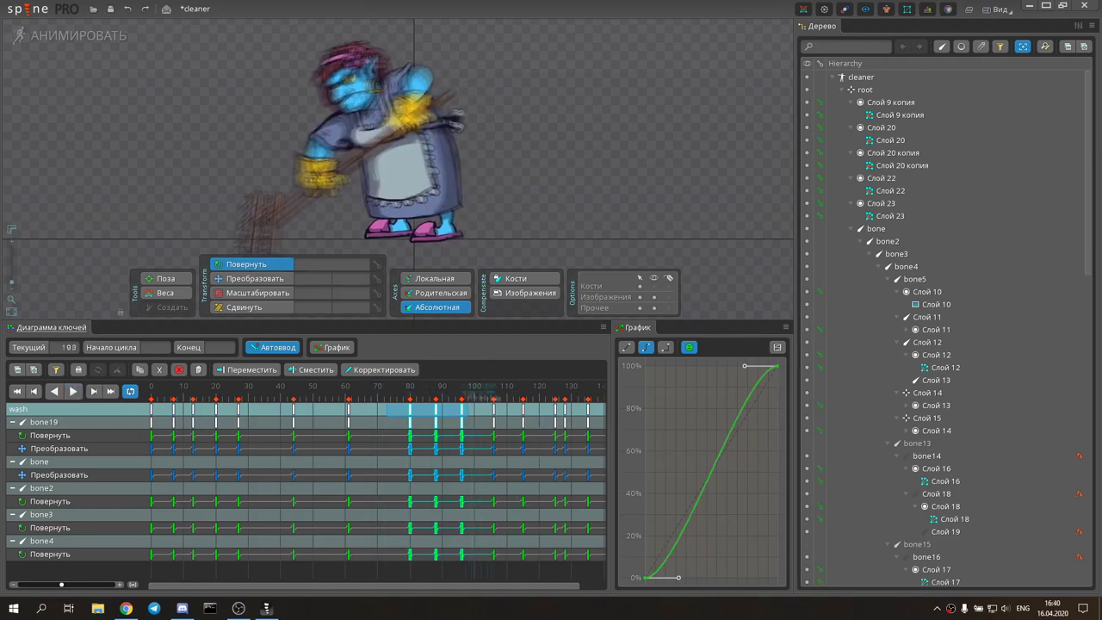
pyautogui.hotkey('ctrl', 'c')
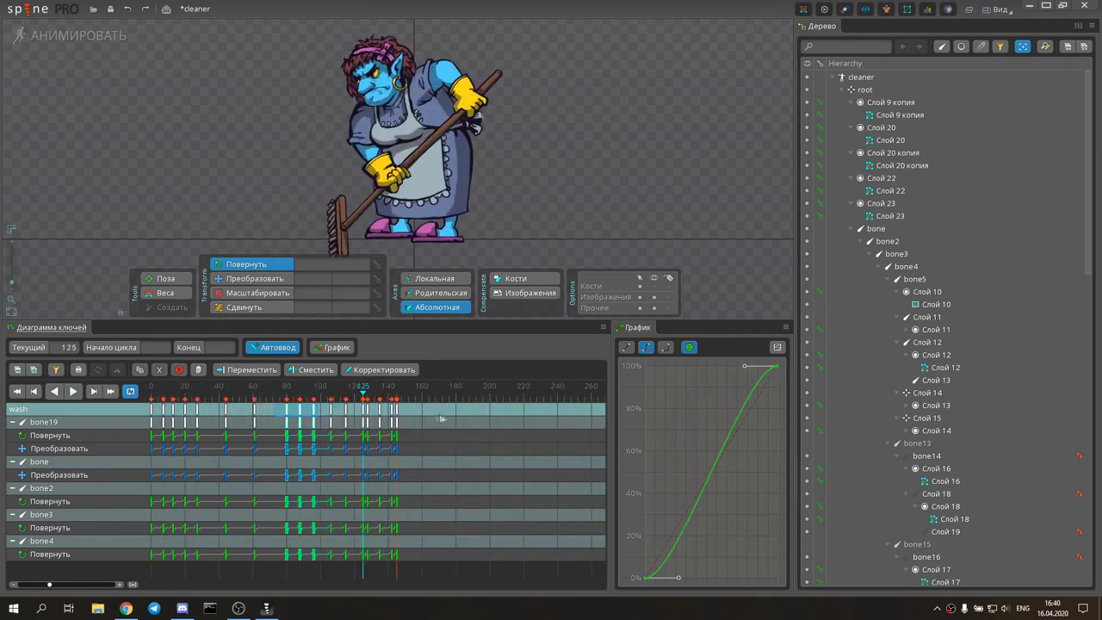
pyautogui.scroll(-3, 396, 393)
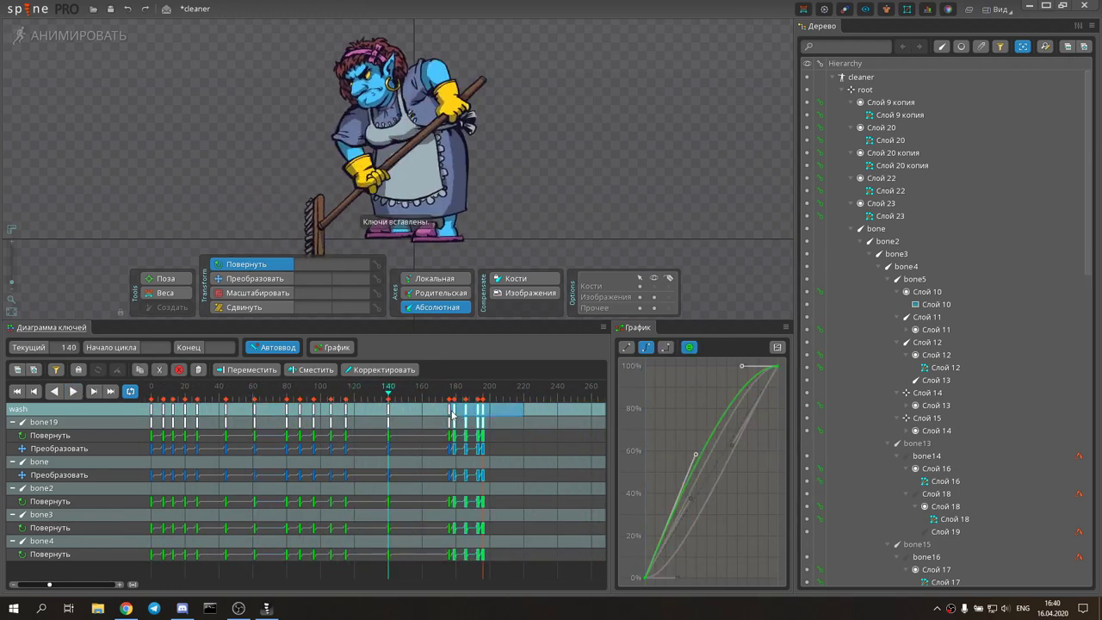
pyautogui.press('Delete')
pyautogui.press('space')
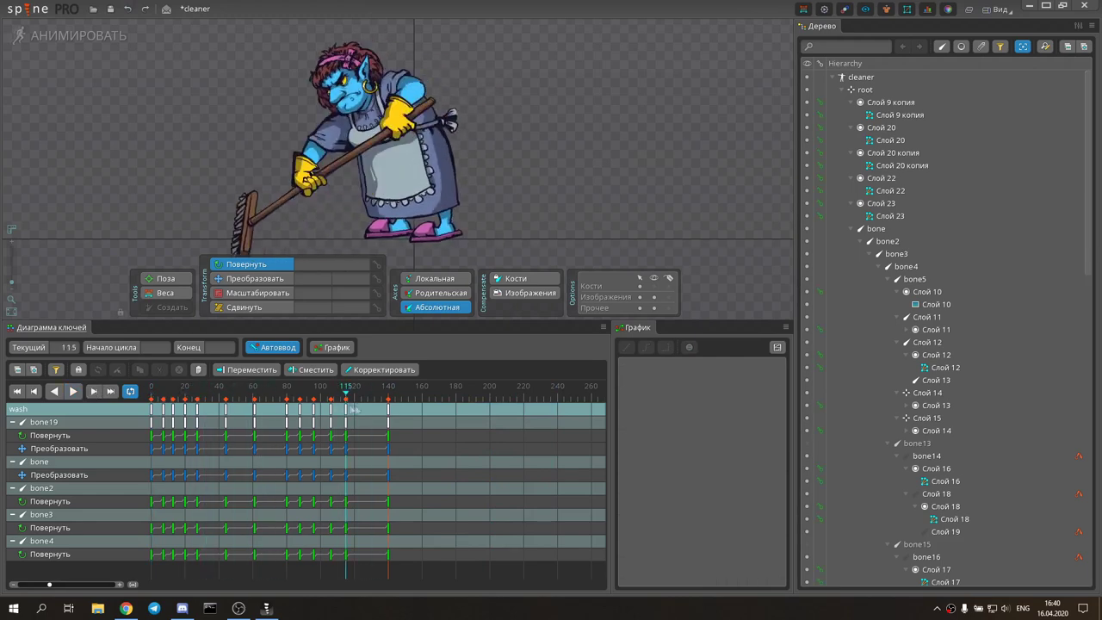
pyautogui.click(371, 409)
pyautogui.click(372, 395)
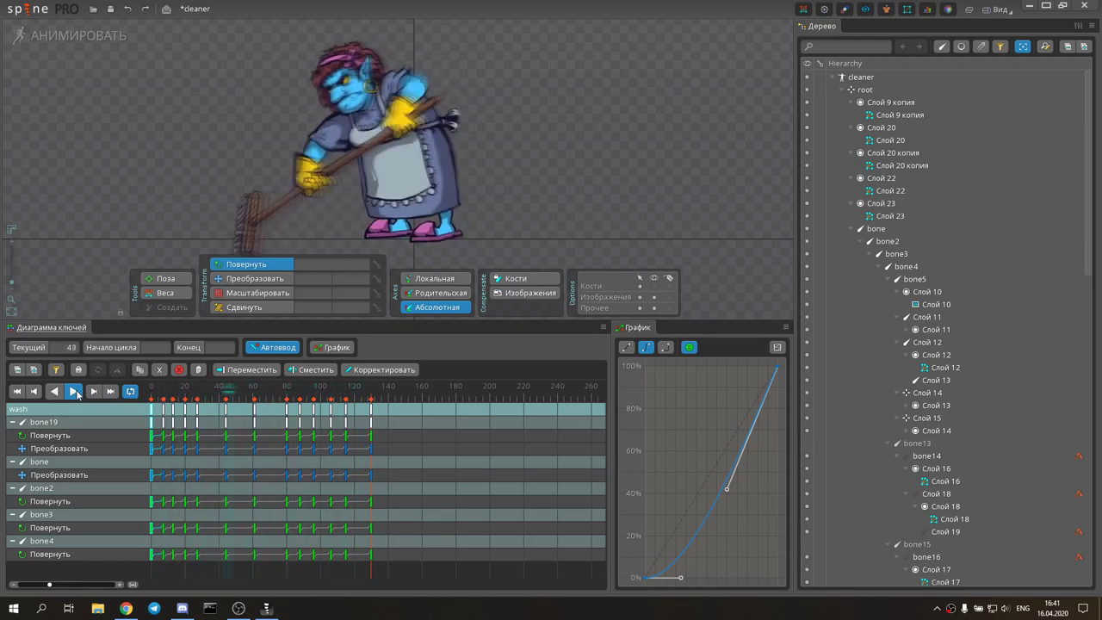
pyautogui.click(74, 392)
pyautogui.hotkey('ctrl', 's')
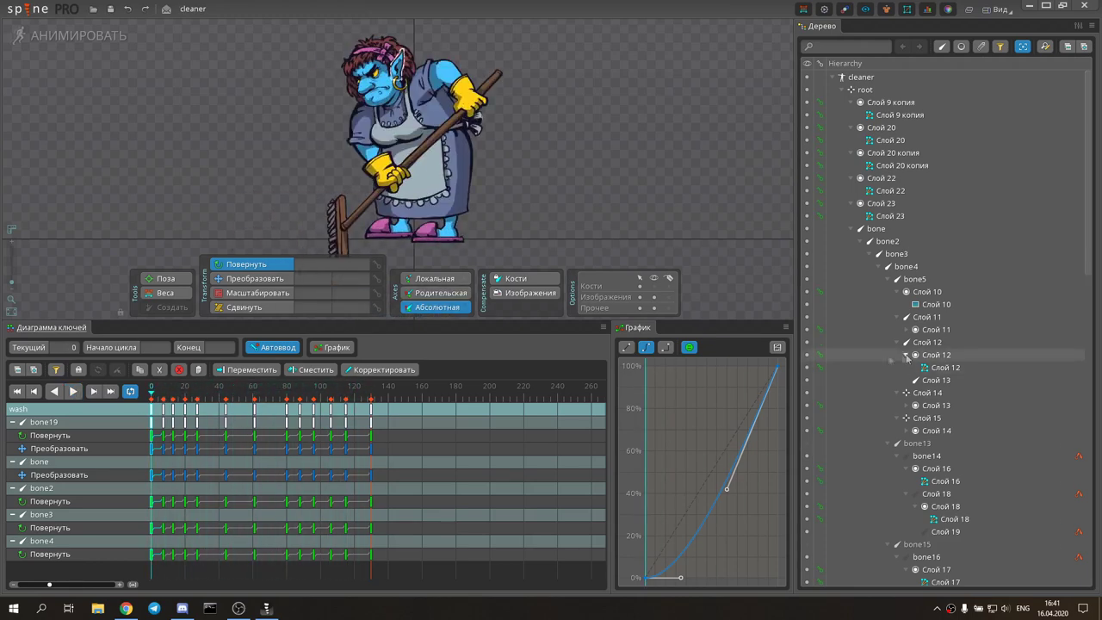
# Step: Select bone5 and rotate it to key a new head pose
pyautogui.scroll(2, 430, 172)
pyautogui.click(396, 245)
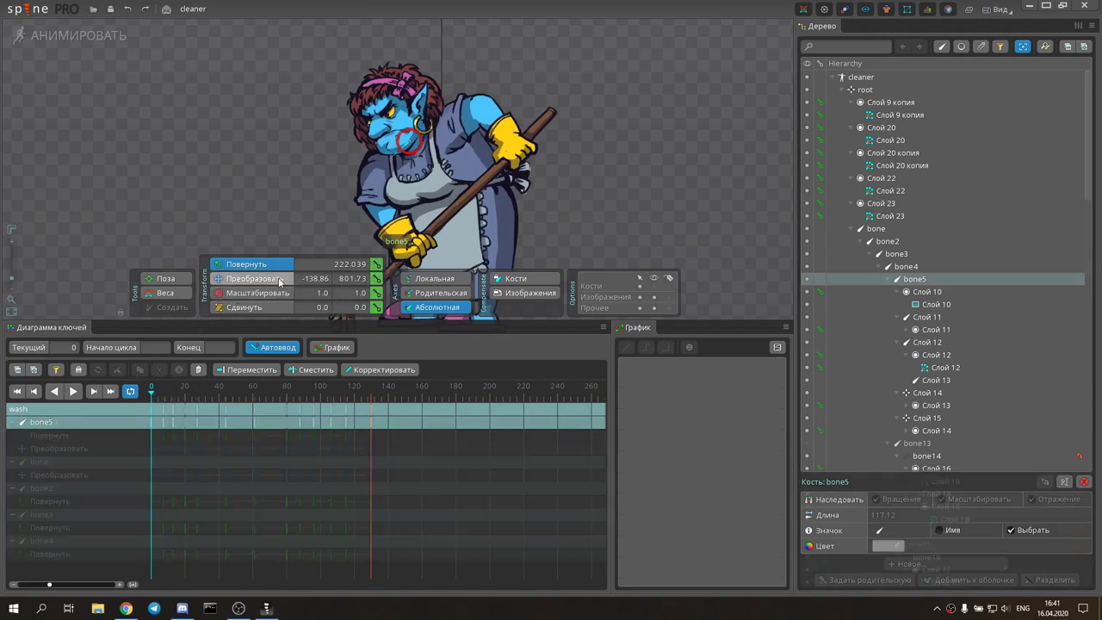
pyautogui.click(410, 148)
pyautogui.click(396, 243)
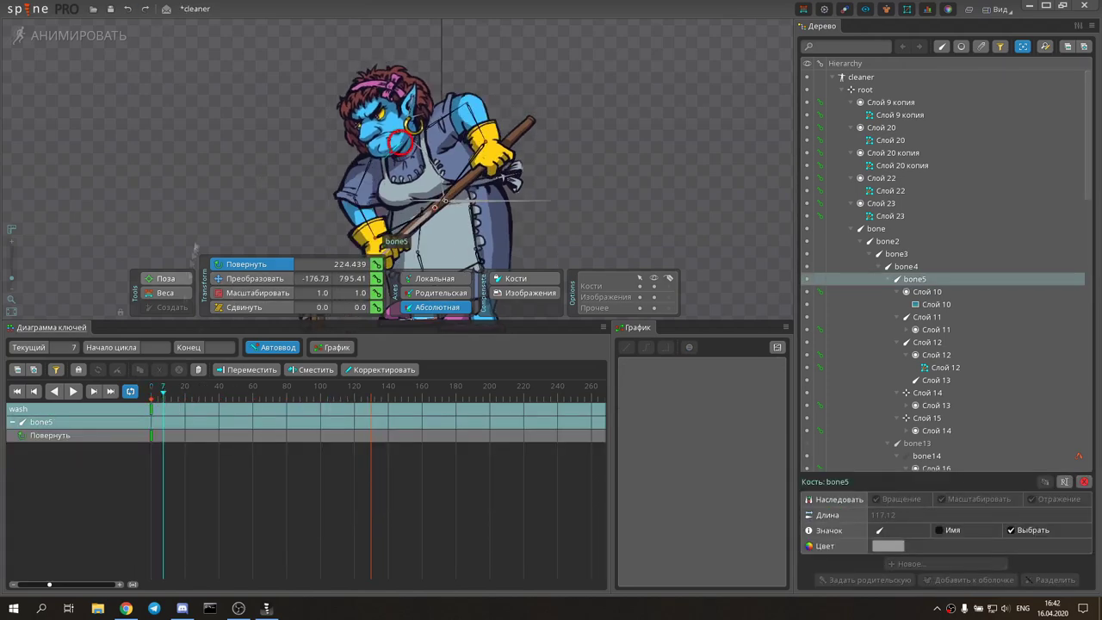
pyautogui.click(177, 394)
pyautogui.press('Escape')
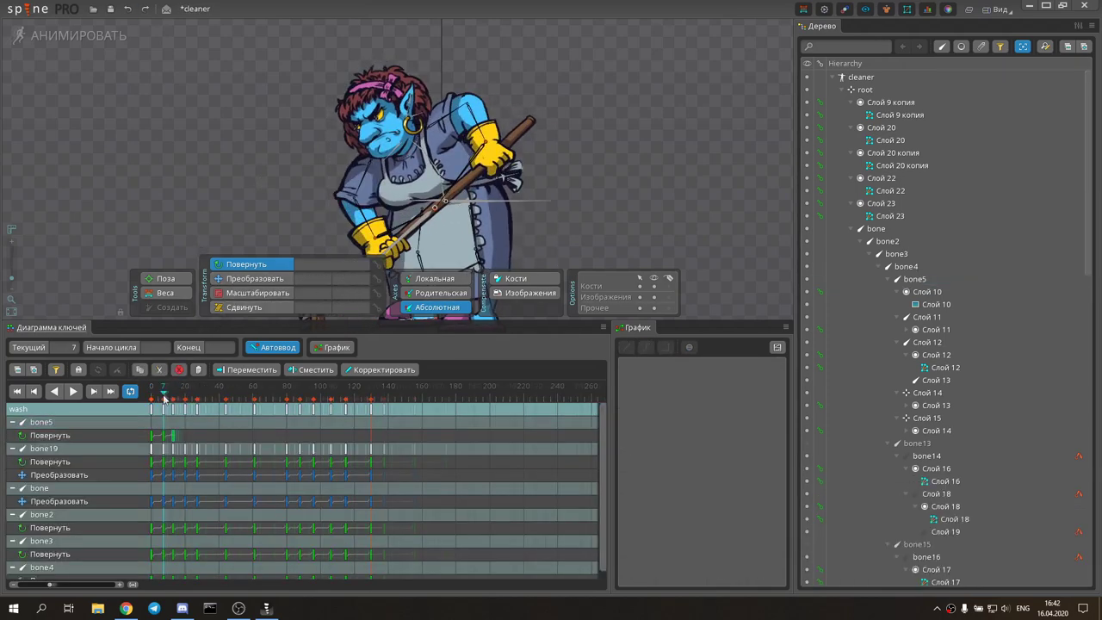
pyautogui.scroll(3, 140, 390)
pyautogui.click(140, 390)
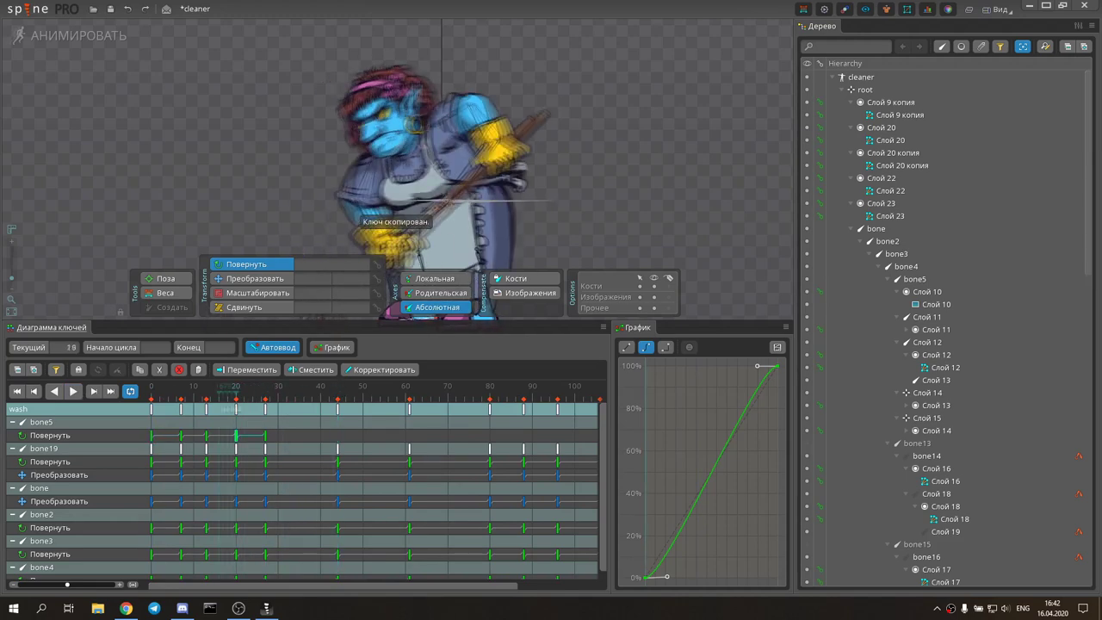
pyautogui.click(396, 249)
pyautogui.press('Escape')
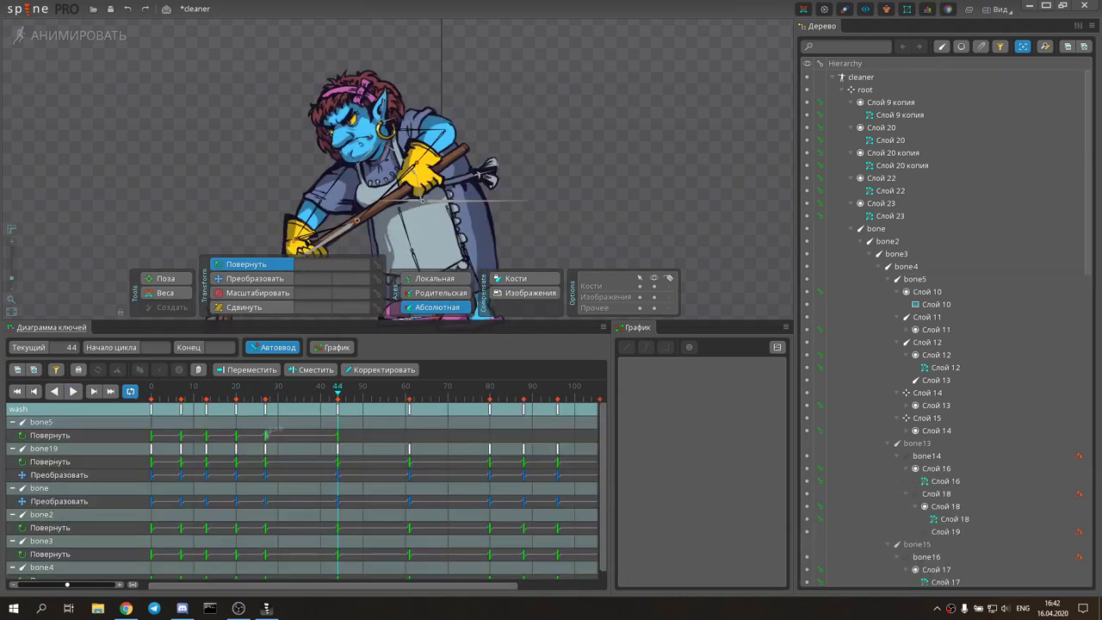
# Step: Paste the bone5 key at the following sweep frames and play the wash animation
pyautogui.click(293, 436)
pyautogui.hotkey('ctrl', 'c')
pyautogui.hotkey('ctrl', 'v')
pyautogui.click(395, 249)
pyautogui.press('Escape')
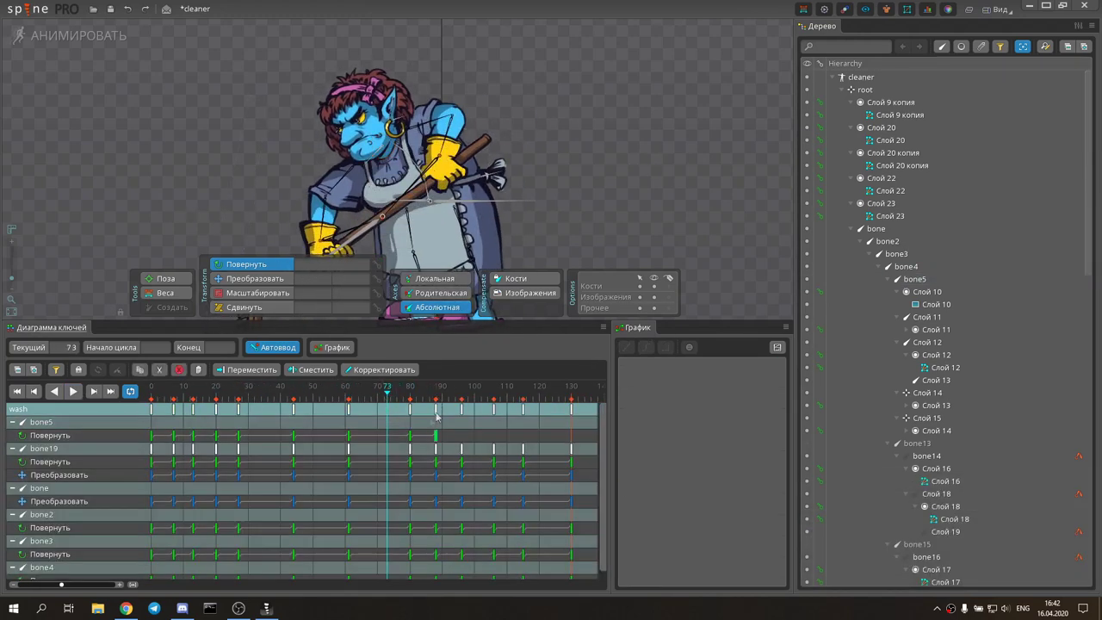
pyautogui.click(313, 436)
pyautogui.hotkey('ctrl', 'v')
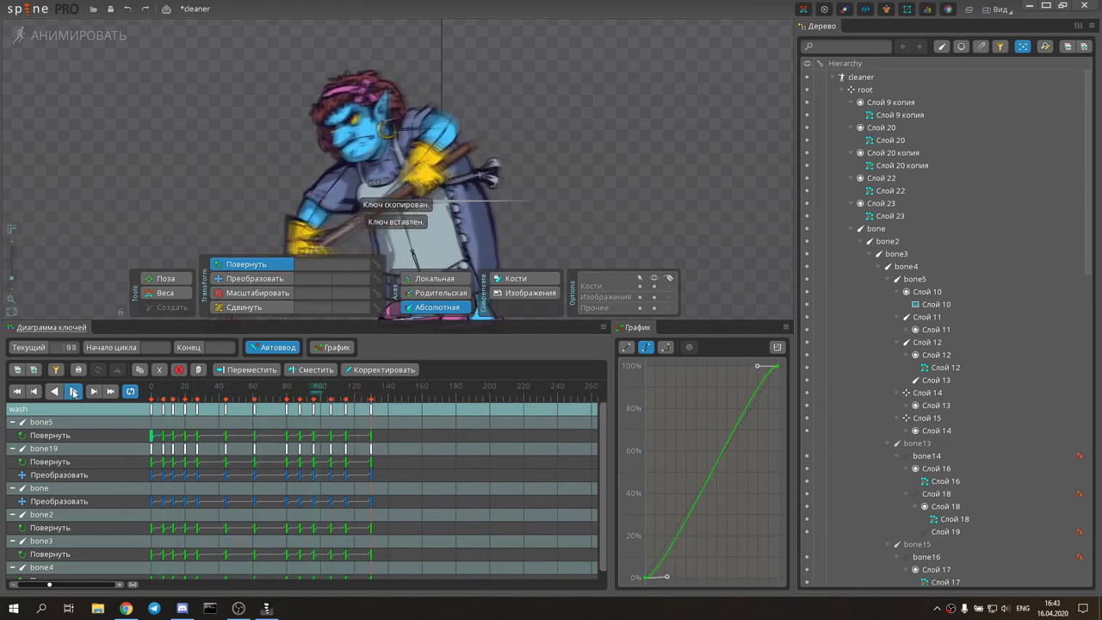
pyautogui.click(74, 390)
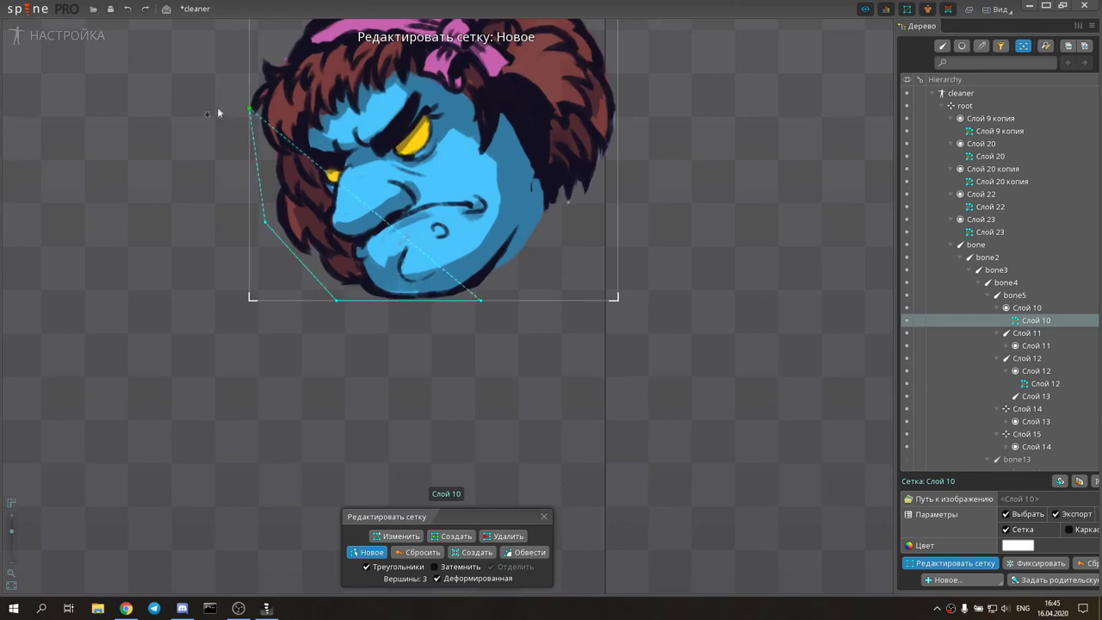
# Step: Place Слой 10 mesh vertices around the head's upper left and left cheek, with Dim enabled
pyautogui.click(241, 107)
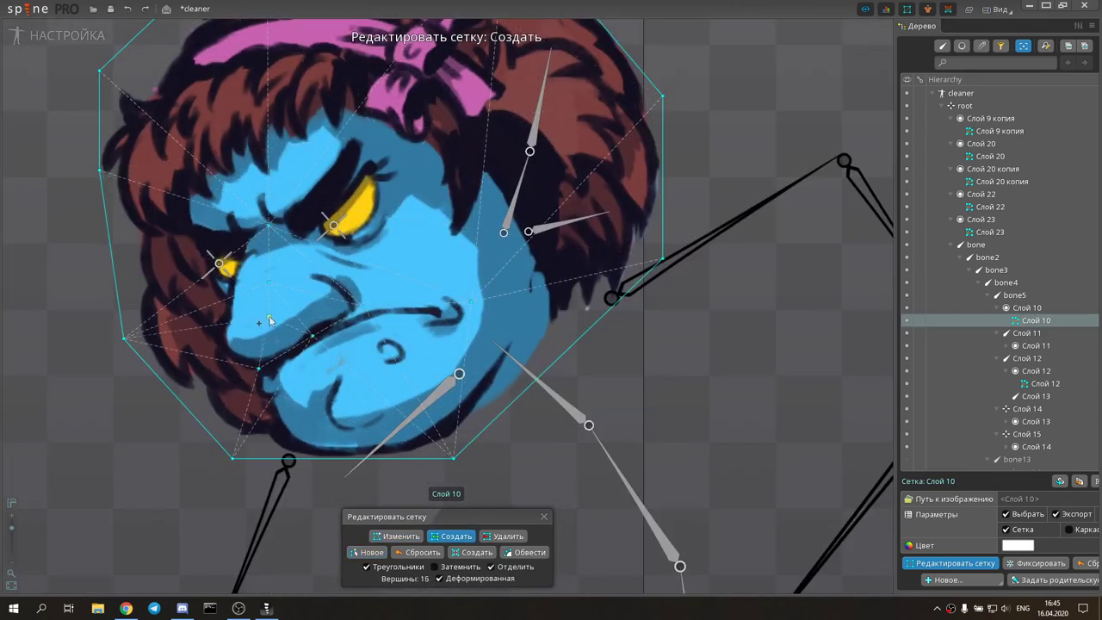
pyautogui.click(214, 321)
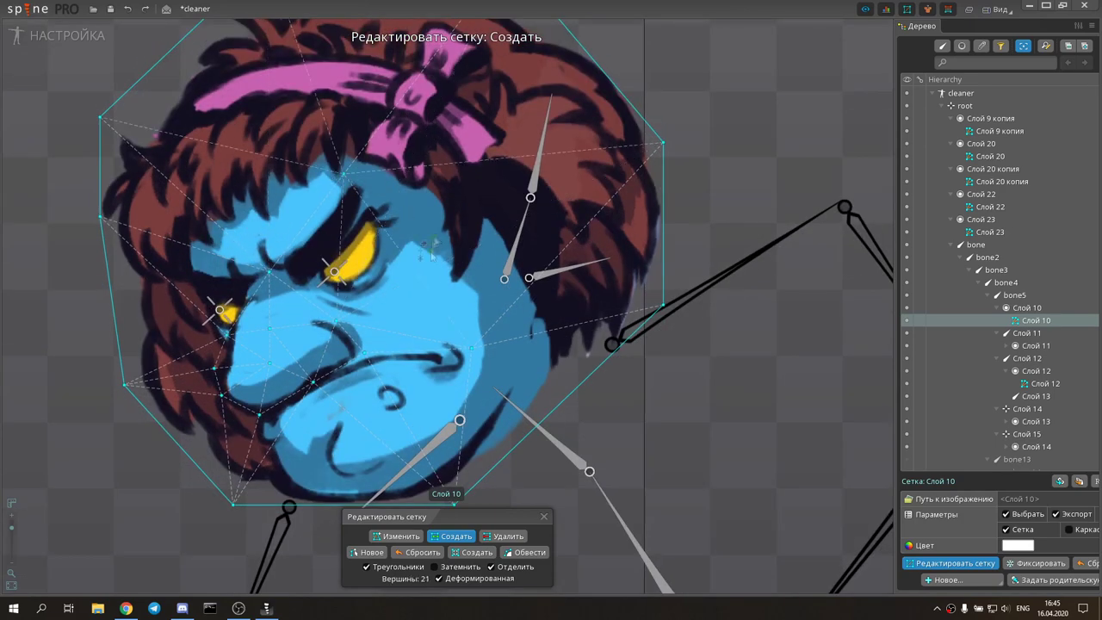
pyautogui.click(434, 566)
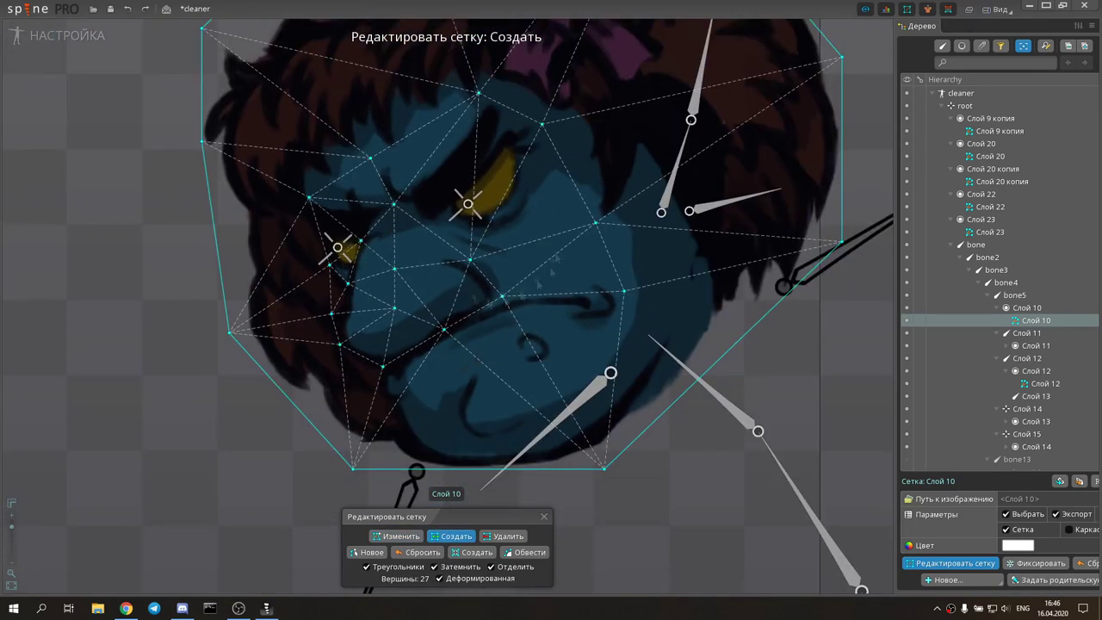
pyautogui.scroll(-1, 342, 303)
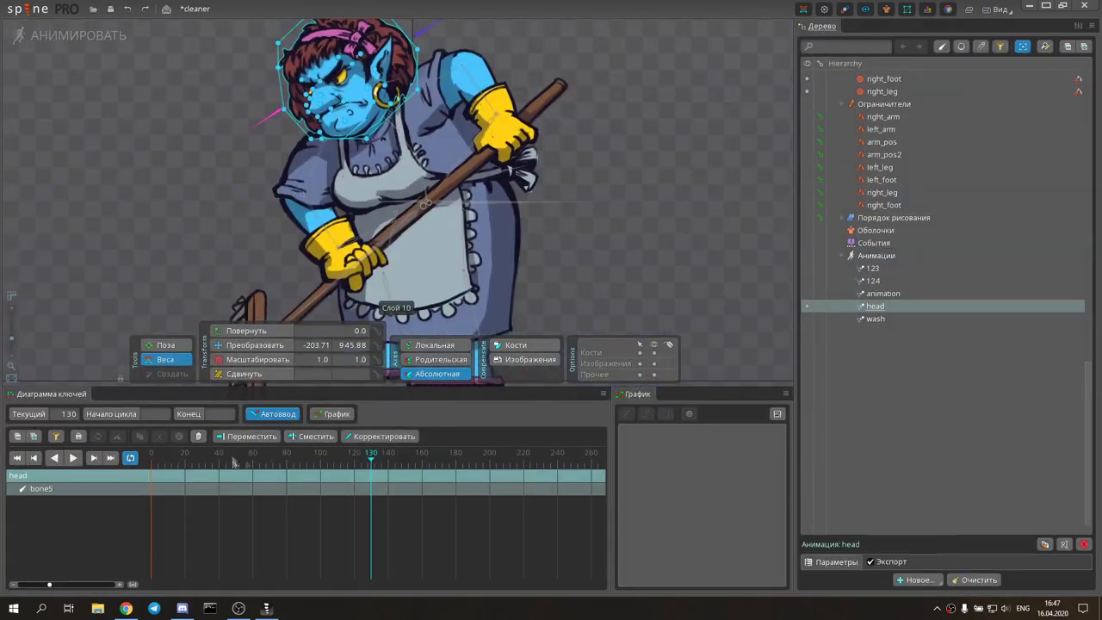
# Step: Key bone22 and bone23 translation in Local axes and paste the frame-0 keys at frame 40
pyautogui.click(437, 345)
pyautogui.press('k')
pyautogui.click(185, 462)
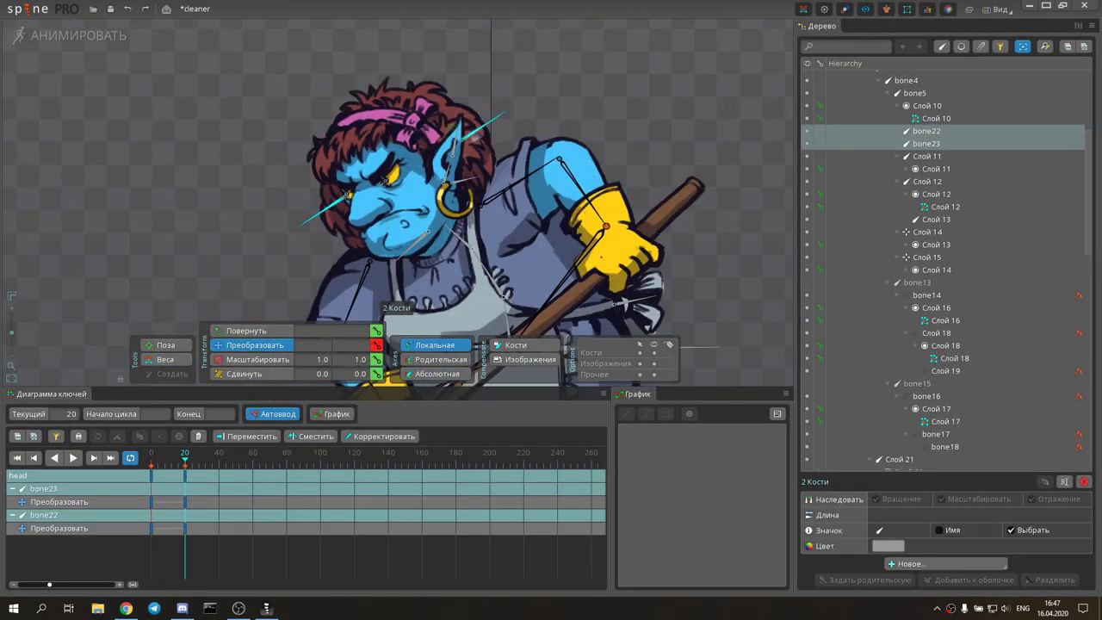
pyautogui.click(152, 475)
pyautogui.hotkey('ctrl', 'c')
pyautogui.click(218, 454)
pyautogui.hotkey('ctrl', 'v')
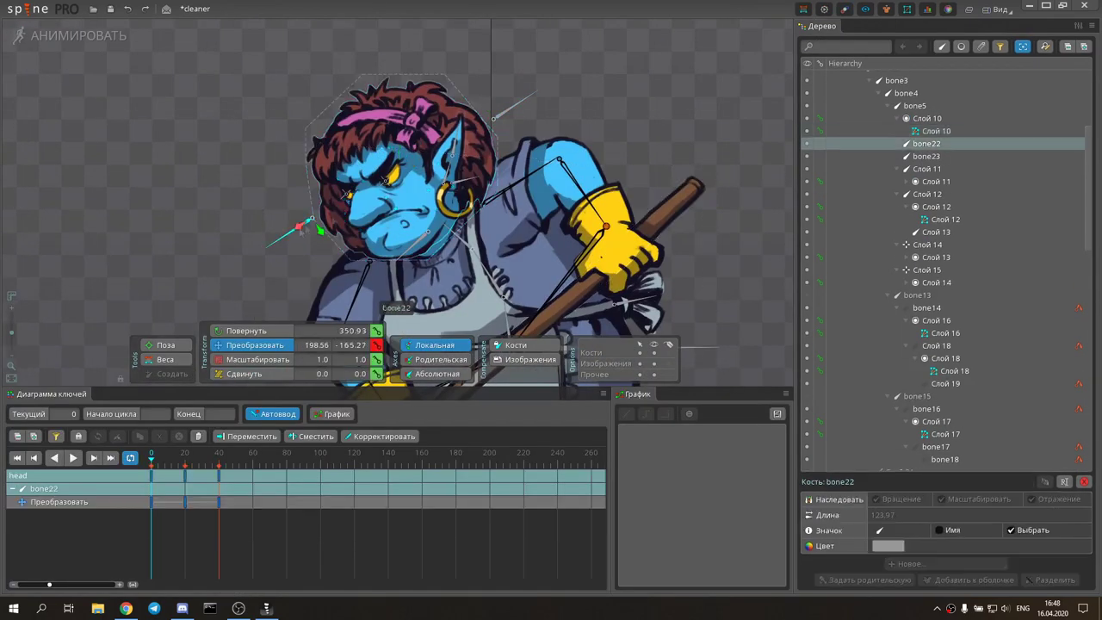
# Step: Widen the Weights panel, scrub frames 0–18, and paint bone23 onto the head's upper vertices
pyautogui.moveTo(649, 97); pyautogui.dragTo(564, 86)
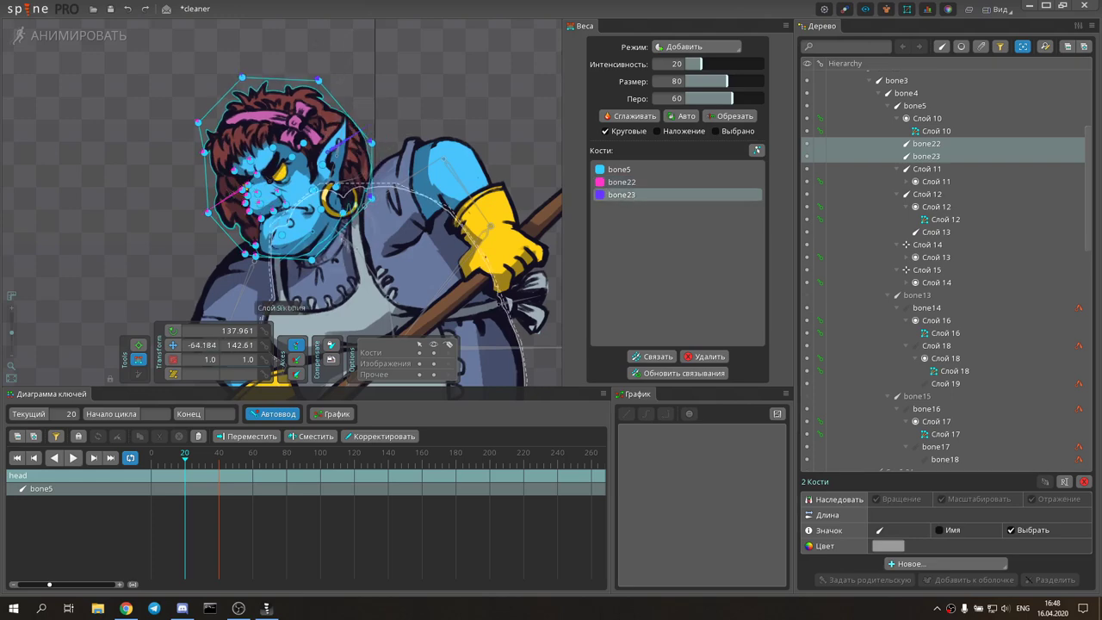
pyautogui.moveTo(184, 454); pyautogui.dragTo(132, 470)
pyautogui.scroll(2, 187, 167)
pyautogui.click(176, 462)
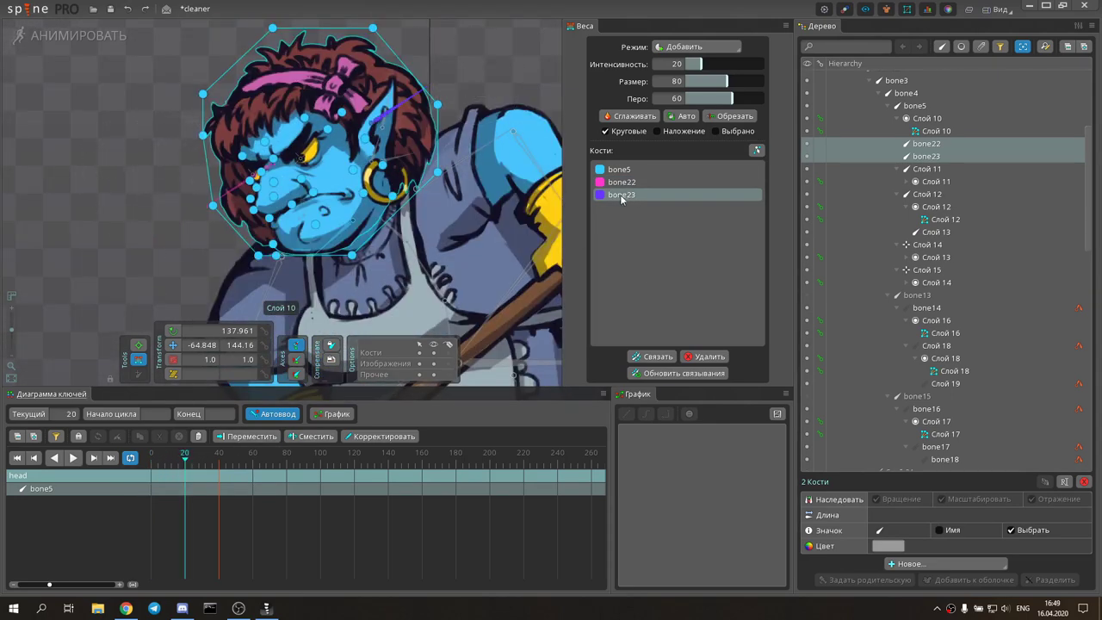
pyautogui.click(366, 49)
pyautogui.click(342, 133)
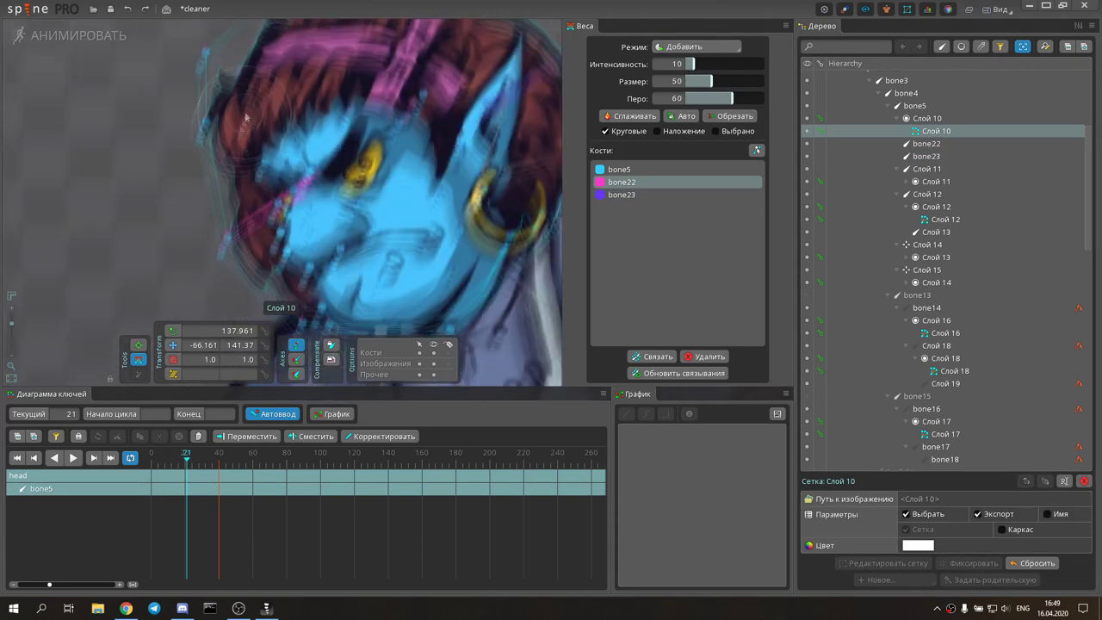
# Step: Switch weight painting to Remove at intensity 5 and scrub to frame 20 to check deformation
pyautogui.scroll(2, 469, 343)
pyautogui.moveTo(151, 456); pyautogui.dragTo(184, 456)
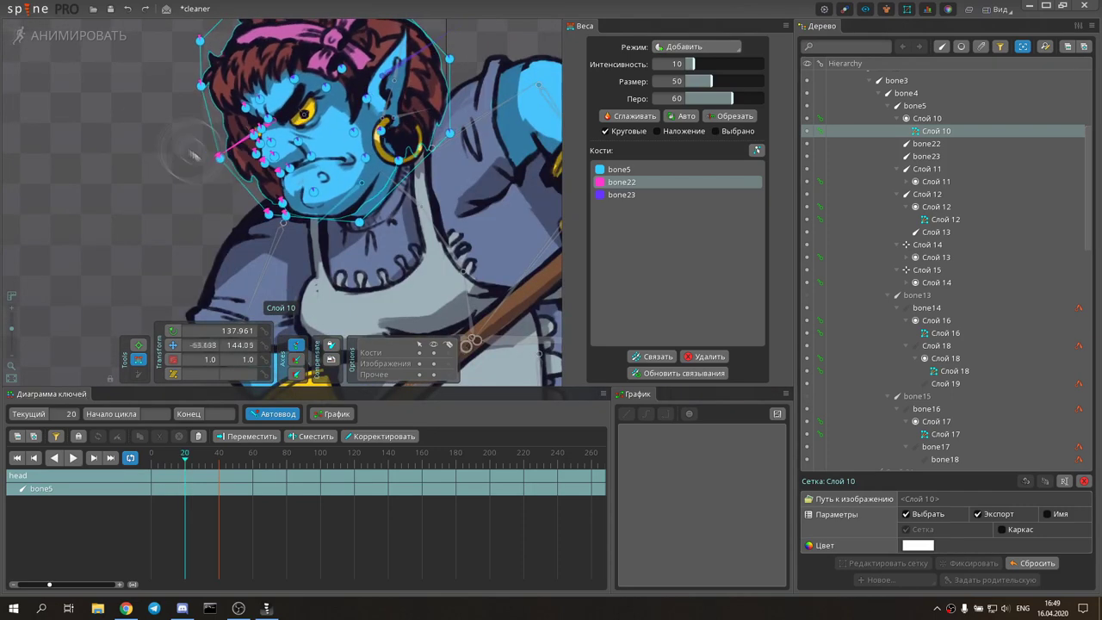
pyautogui.scroll(2, 272, 107)
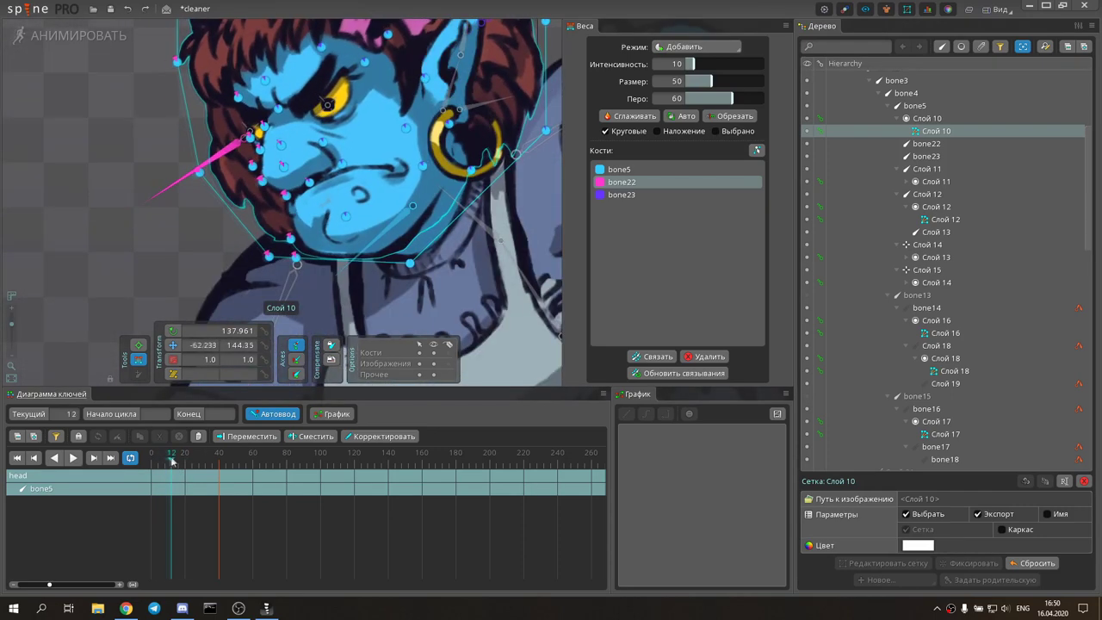
pyautogui.click(695, 47)
pyautogui.click(688, 67)
pyautogui.scroll(2, 272, 107)
pyautogui.moveTo(171, 457); pyautogui.dragTo(184, 464)
pyautogui.scroll(2, 249, 211)
# Step: Select head vertices near the nose and scrub the head animation to review deformation
pyautogui.click(249, 209)
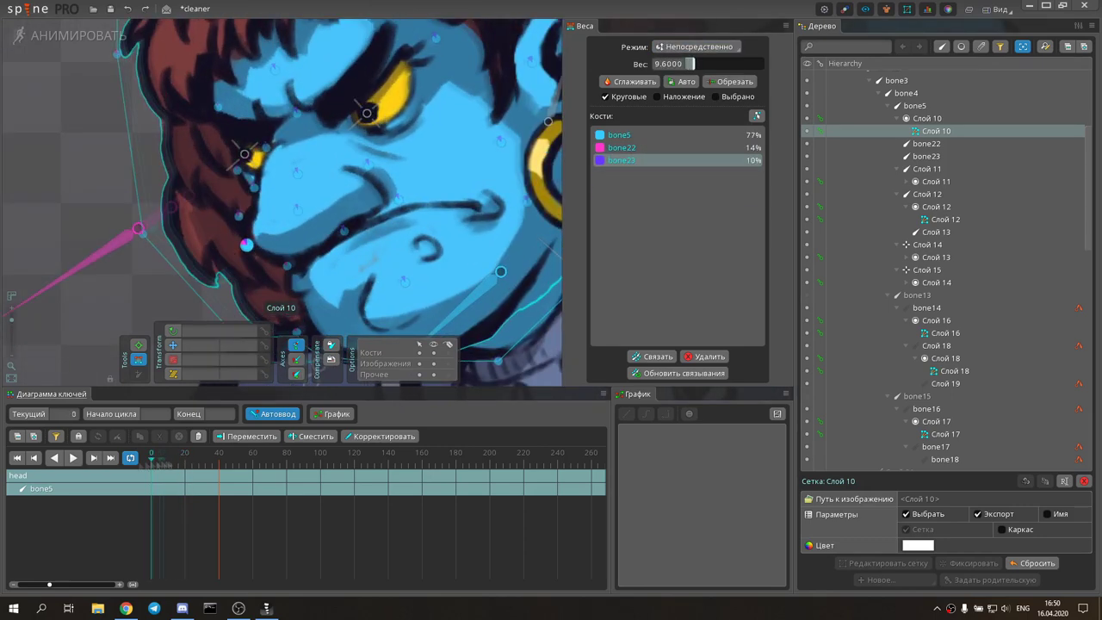
pyautogui.click(300, 180)
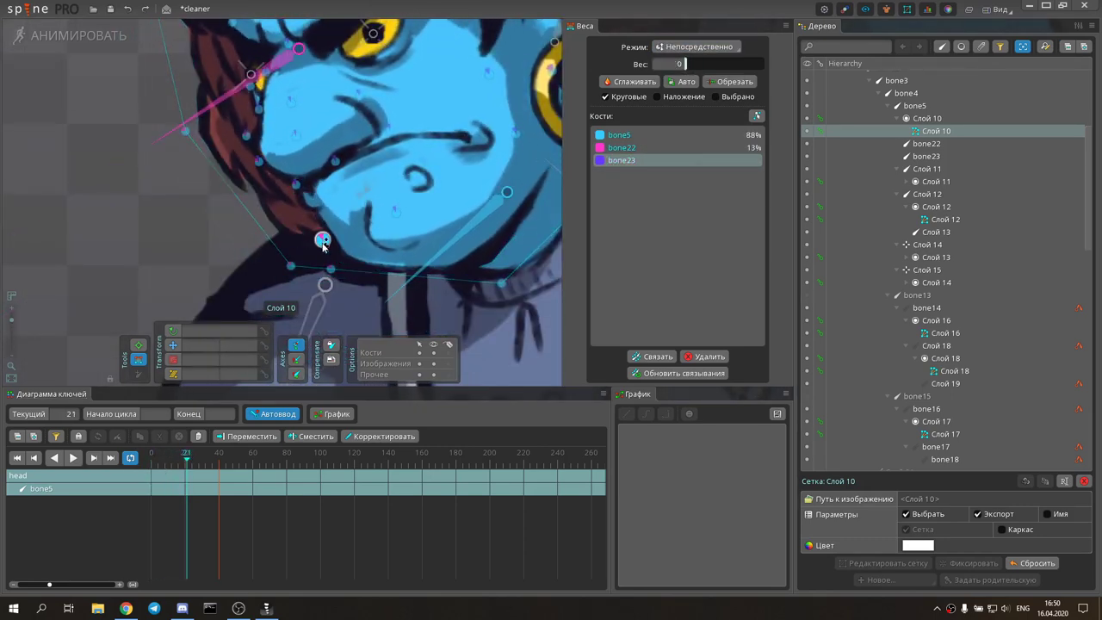
pyautogui.scroll(-2, 322, 245)
pyautogui.moveTo(186, 457); pyautogui.dragTo(174, 461)
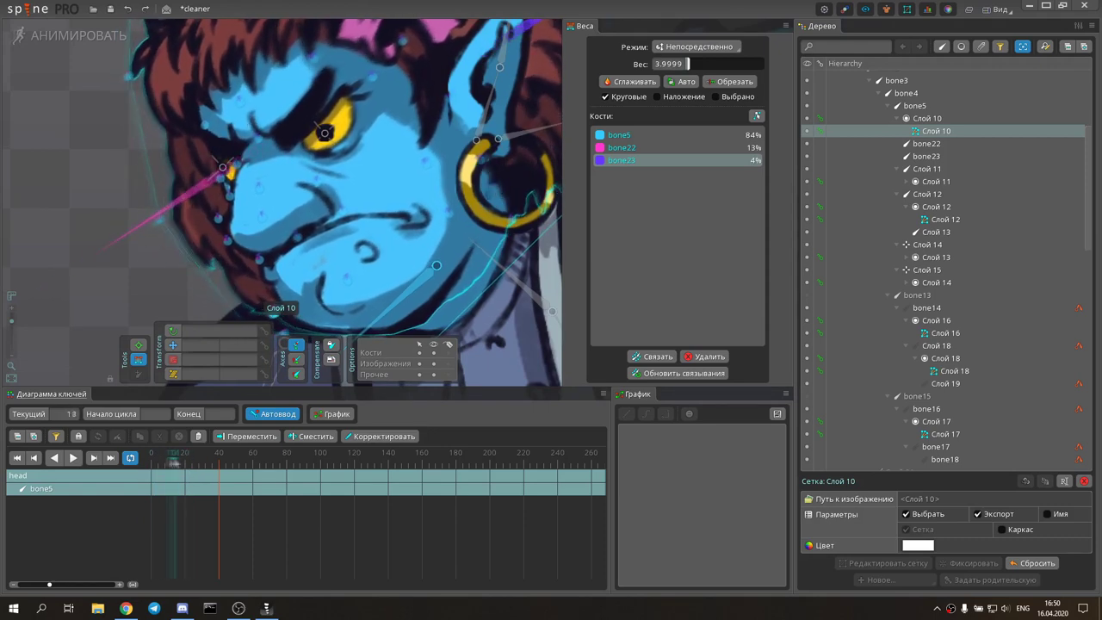
pyautogui.scroll(-3, 298, 169)
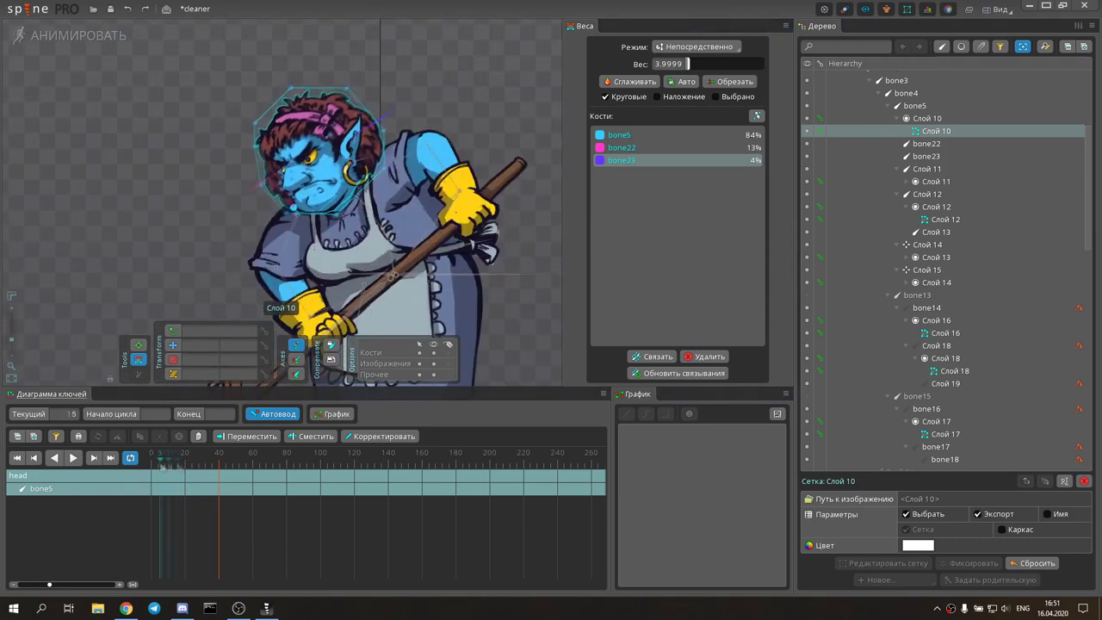
pyautogui.moveTo(161, 463); pyautogui.dragTo(192, 463)
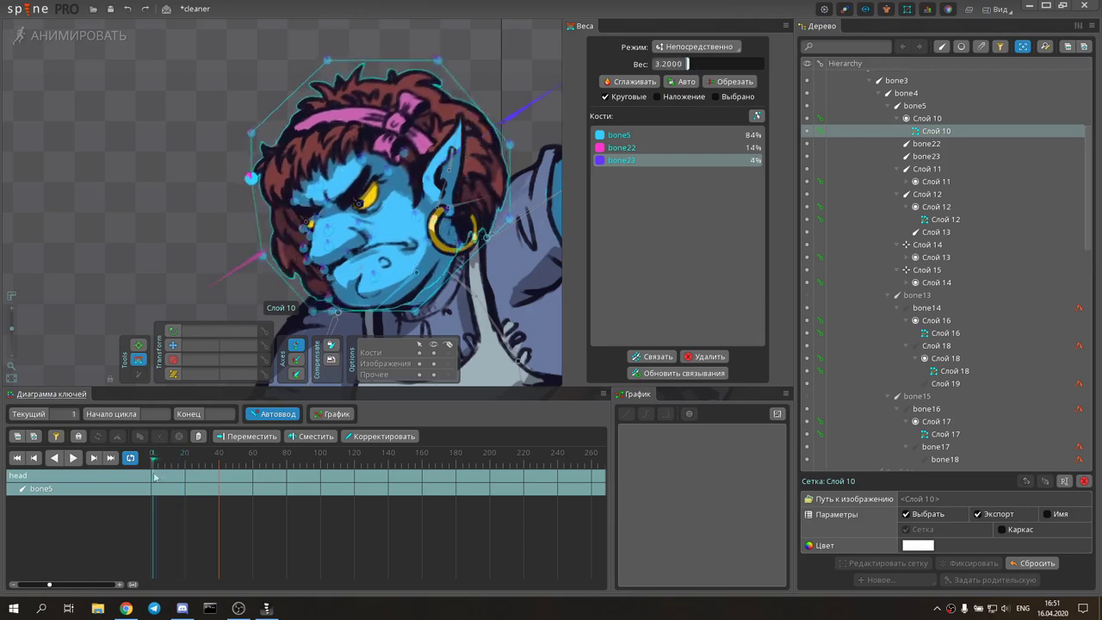
pyautogui.click(67, 33)
pyautogui.click(67, 32)
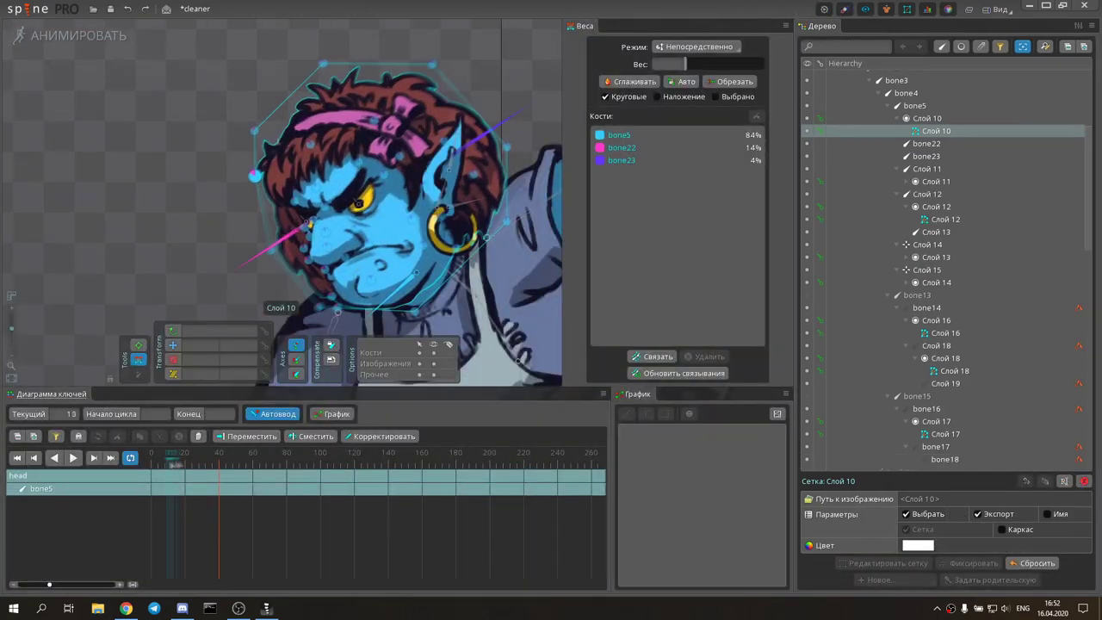
pyautogui.scroll(3, 293, 129)
pyautogui.moveTo(171, 467)
pyautogui.mouseDown()
pyautogui.moveTo(198, 469)
pyautogui.moveTo(169, 465)
pyautogui.mouseUp()
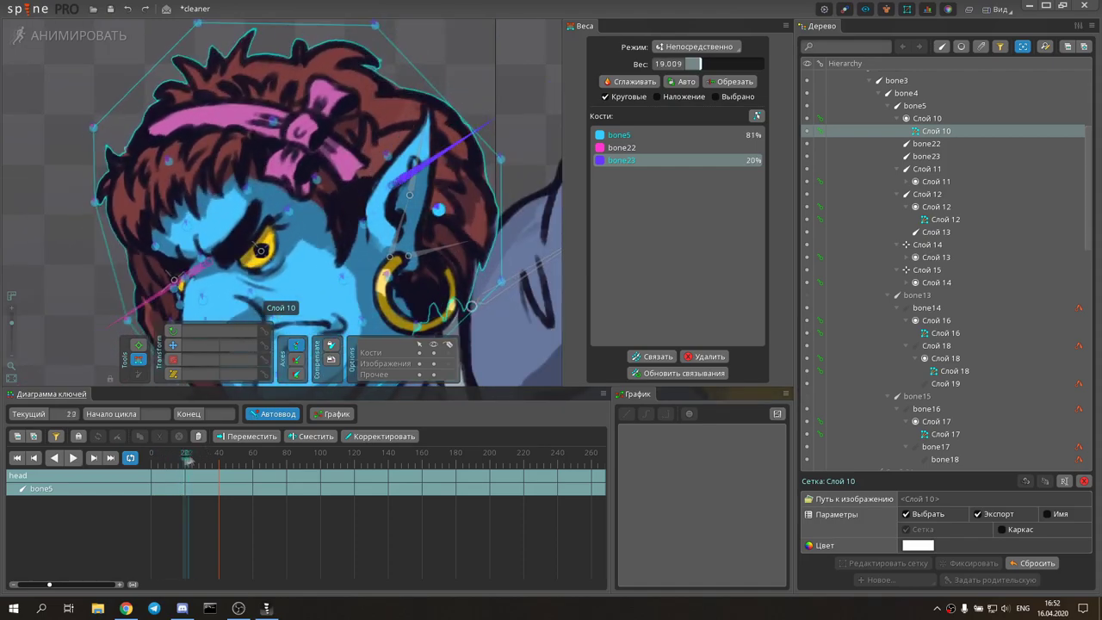
pyautogui.moveTo(168, 465); pyautogui.dragTo(184, 469)
# Step: Raise bone23's weight on two cheek vertices to 15% and 21%, check the face, and save
pyautogui.click(160, 250)
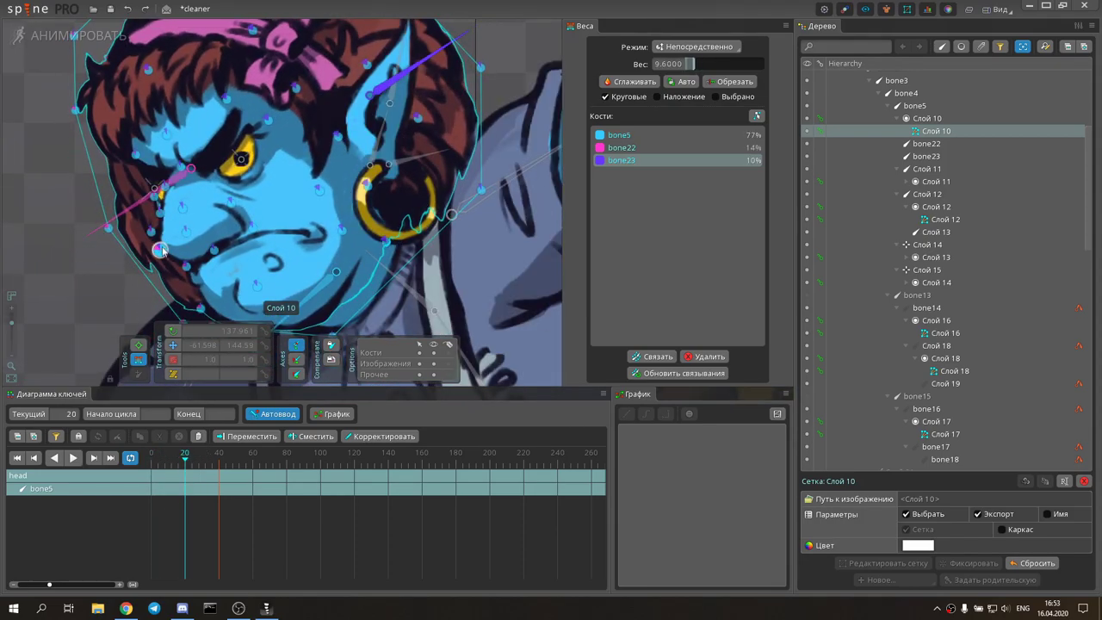
pyautogui.scroll(4, 271, 227)
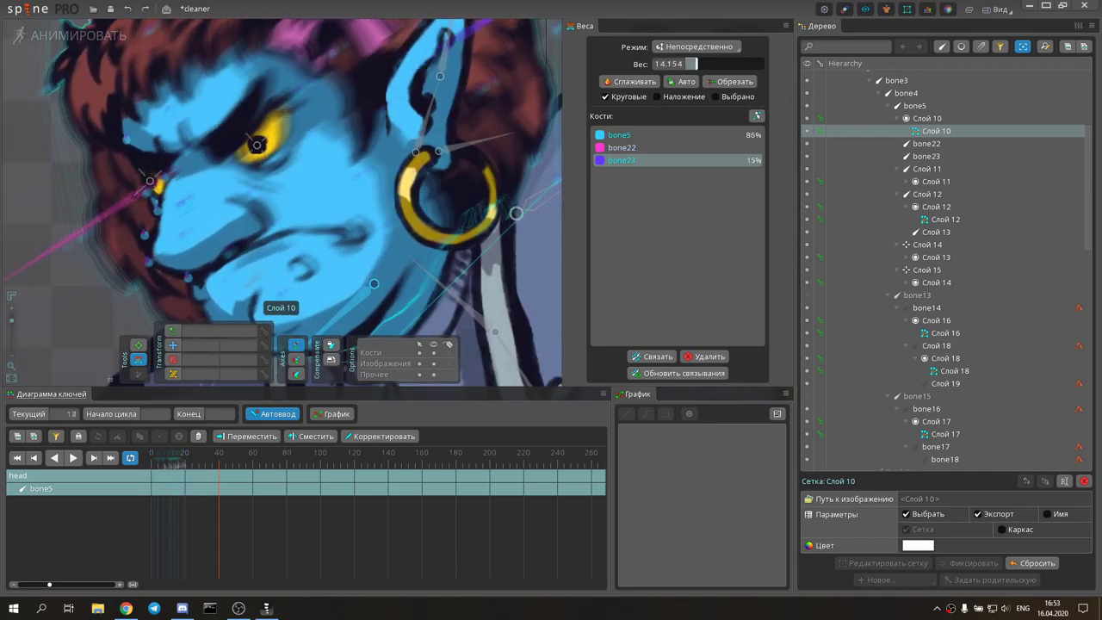
pyautogui.moveTo(265, 232); pyautogui.dragTo(271, 226)
pyautogui.moveTo(186, 459); pyautogui.dragTo(185, 460)
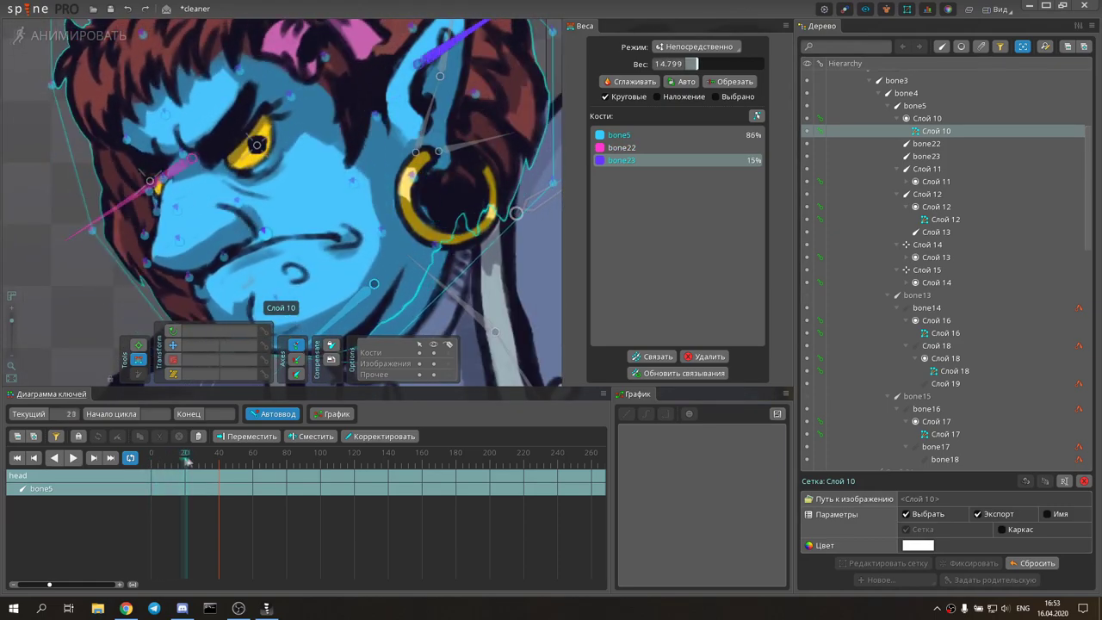
pyautogui.click(184, 465)
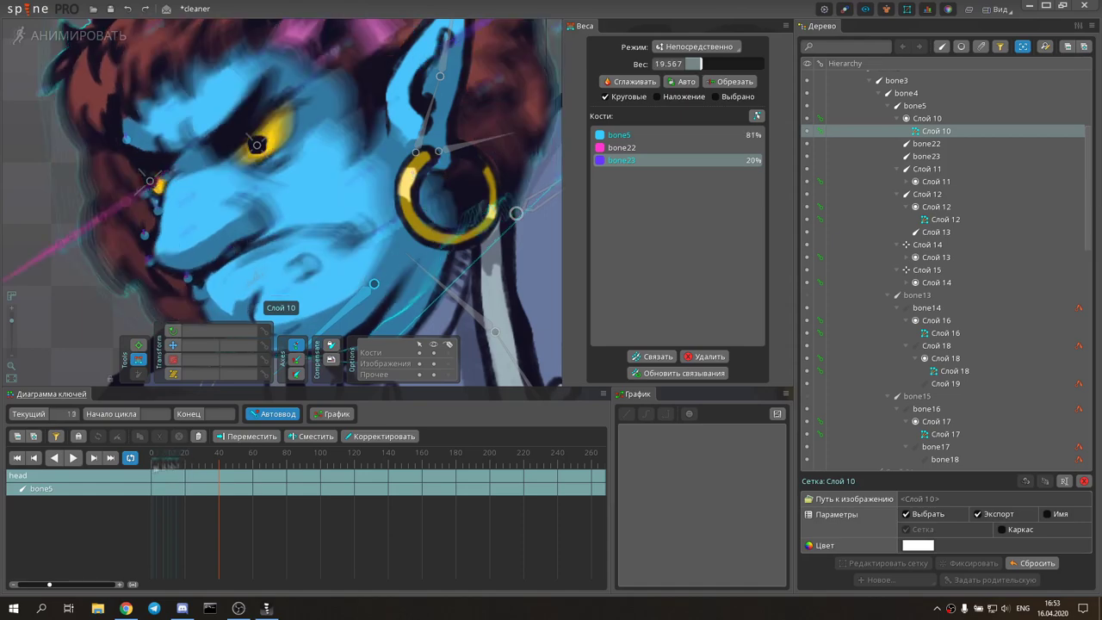
pyautogui.moveTo(184, 463); pyautogui.dragTo(184, 462)
pyautogui.scroll(3, 230, 185)
pyautogui.scroll(-3, 344, 172)
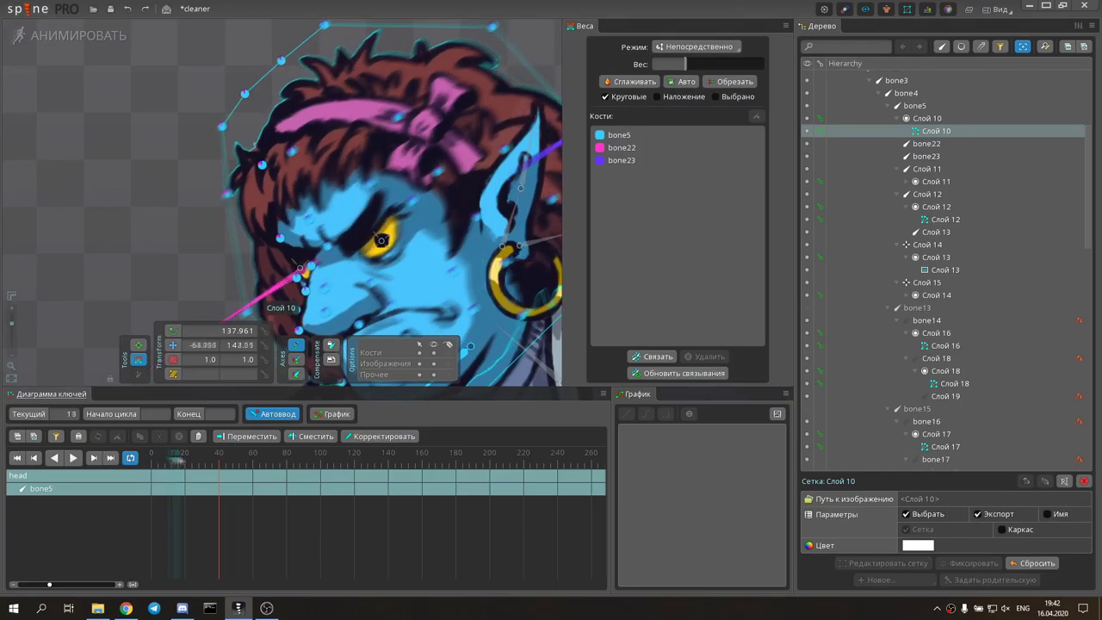
pyautogui.moveTo(285, 234); pyautogui.dragTo(266, 169)
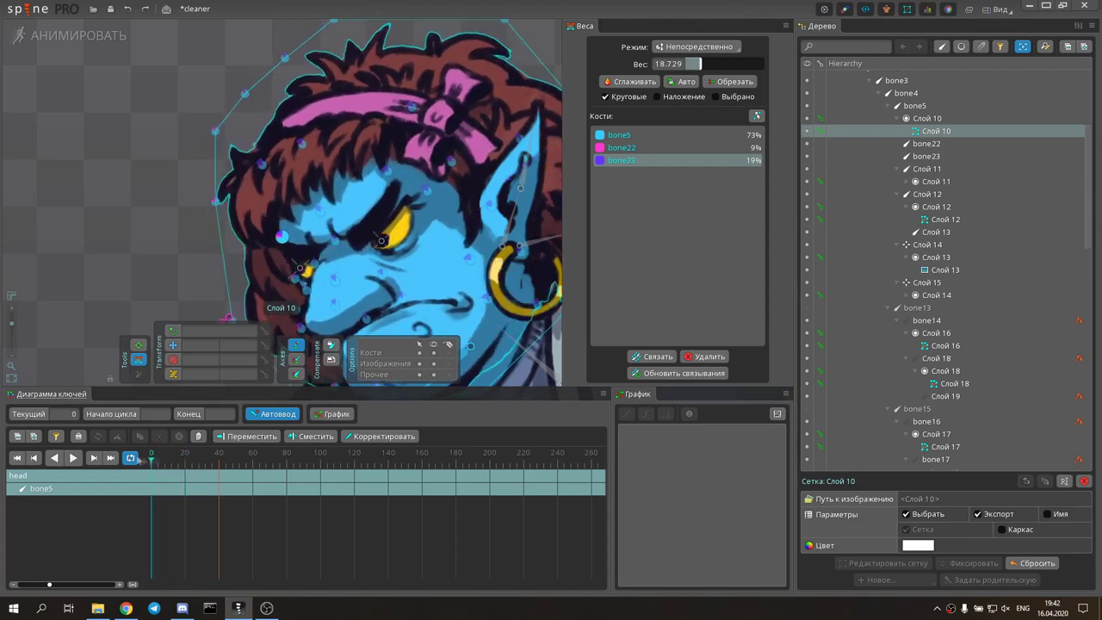
pyautogui.click(151, 464)
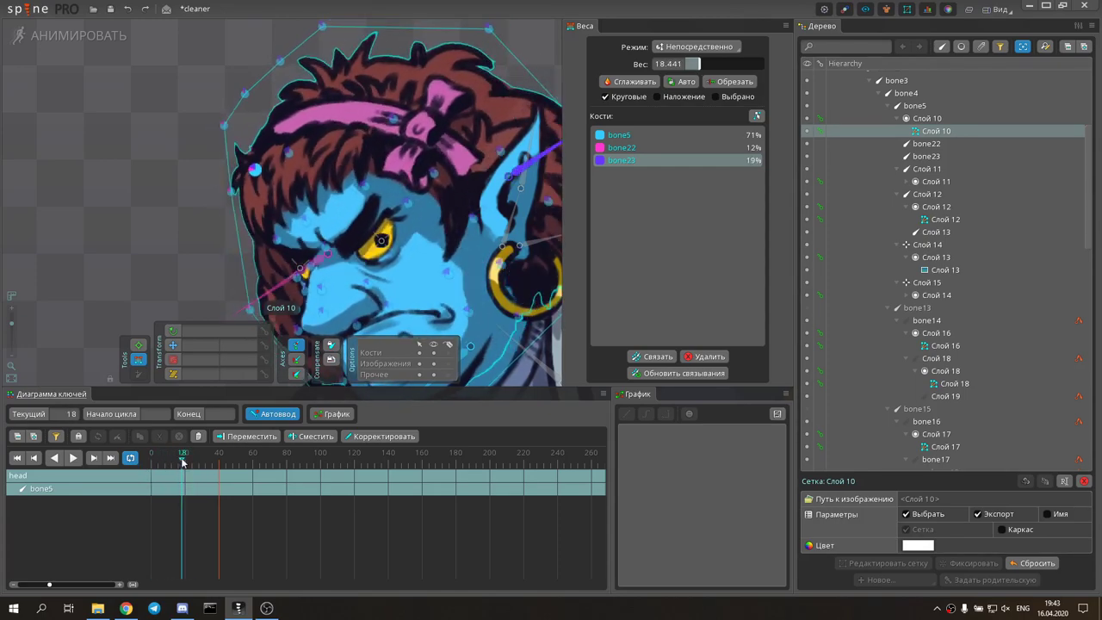
pyautogui.press('Escape')
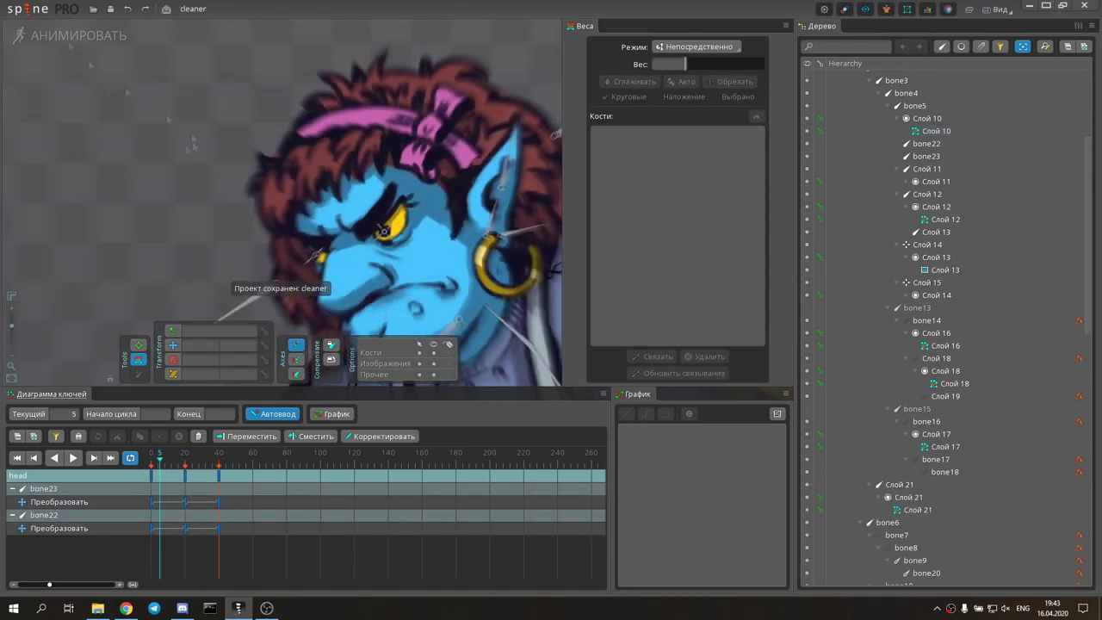
pyautogui.press('Tab')
# Step: Select the eye mesh Слой 13 and start binding bone22 and bone23 to it
pyautogui.click(1045, 285)
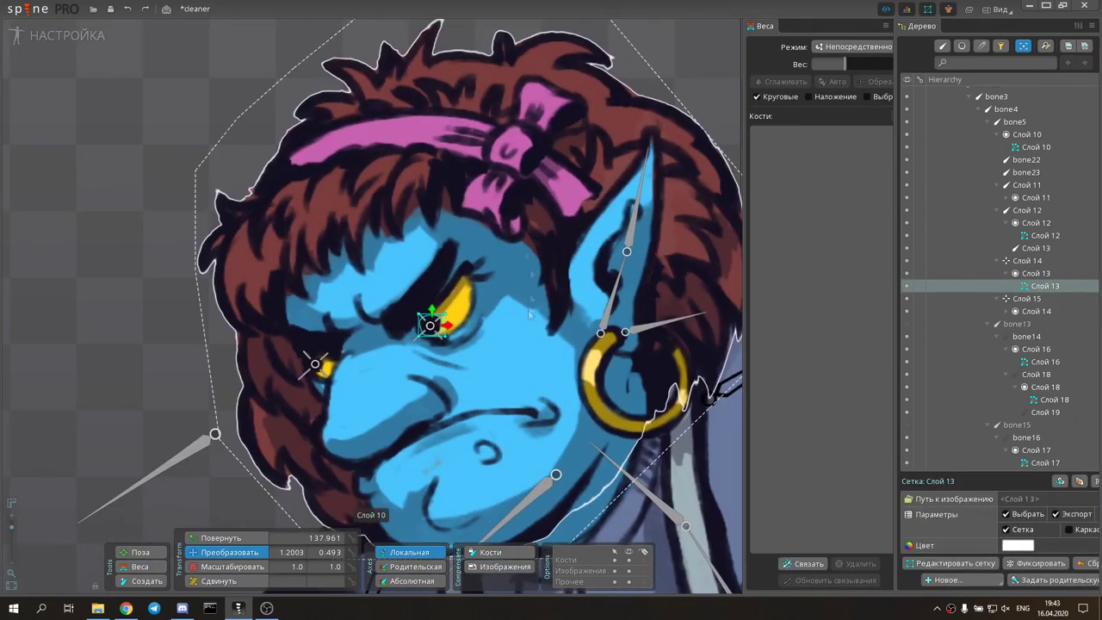
pyautogui.click(802, 563)
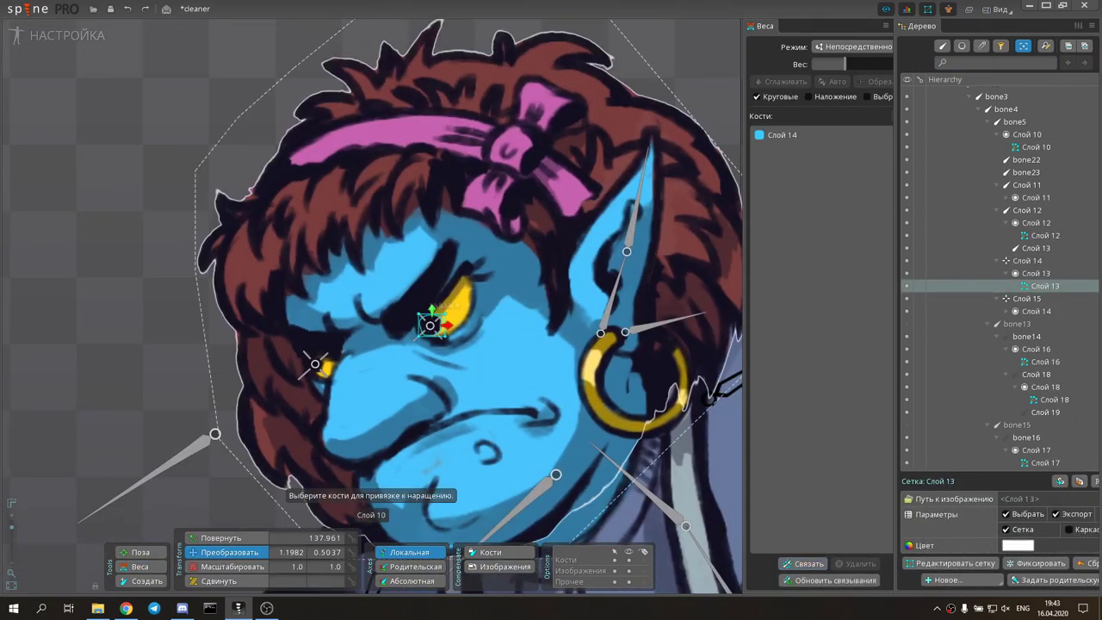
pyautogui.scroll(-2, 190, 375)
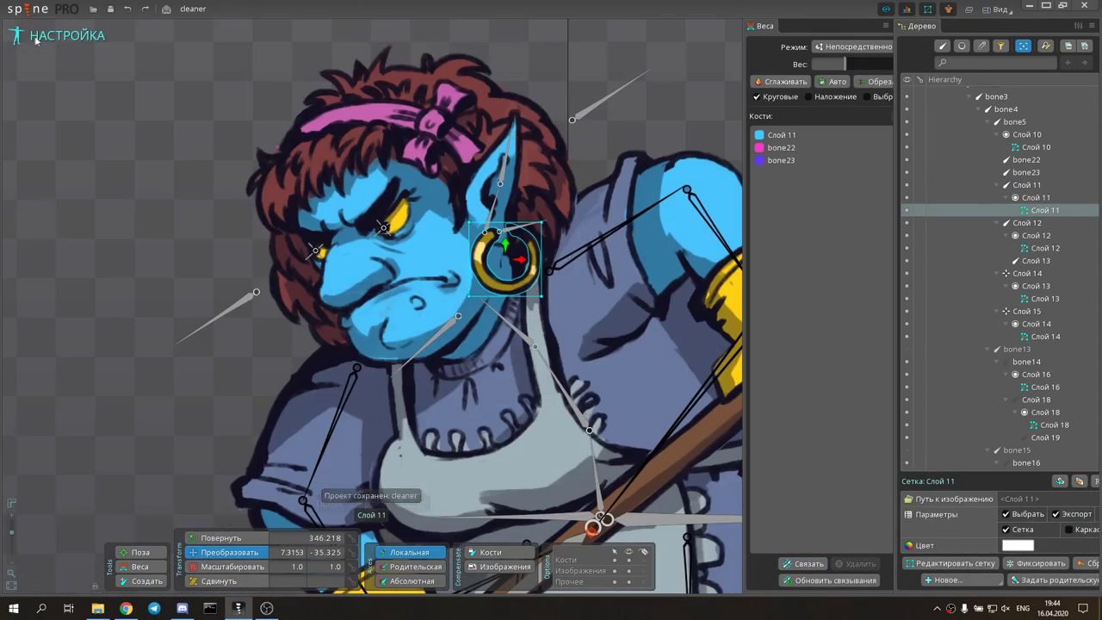
# Step: Return to Animate mode and inspect eye mesh Слой 13 in the frame 20 pose
pyautogui.click(36, 40)
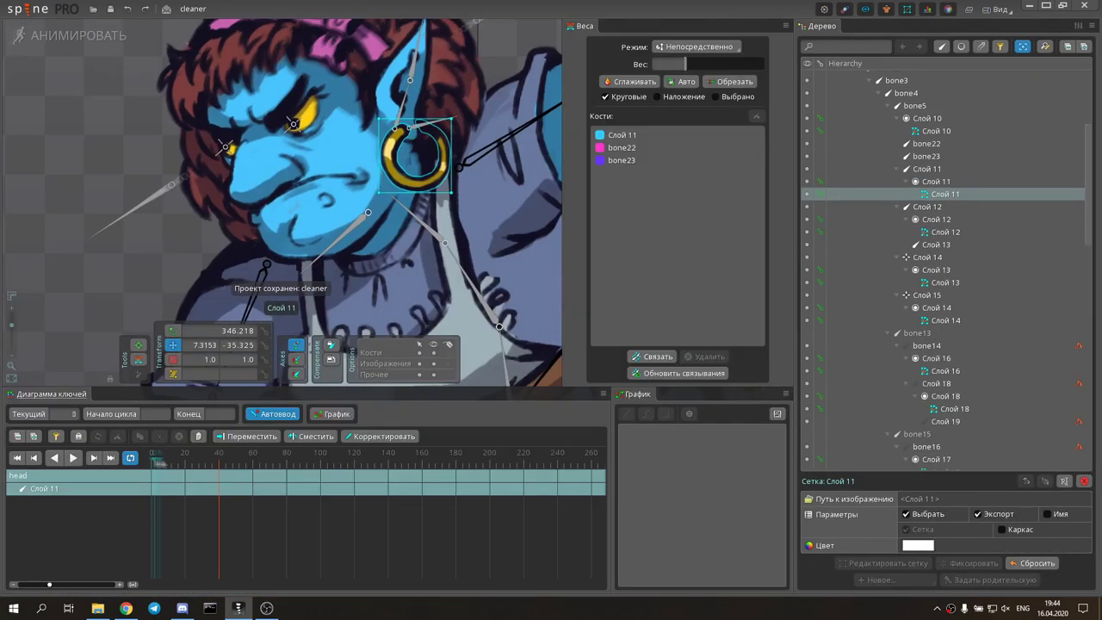
pyautogui.click(296, 121)
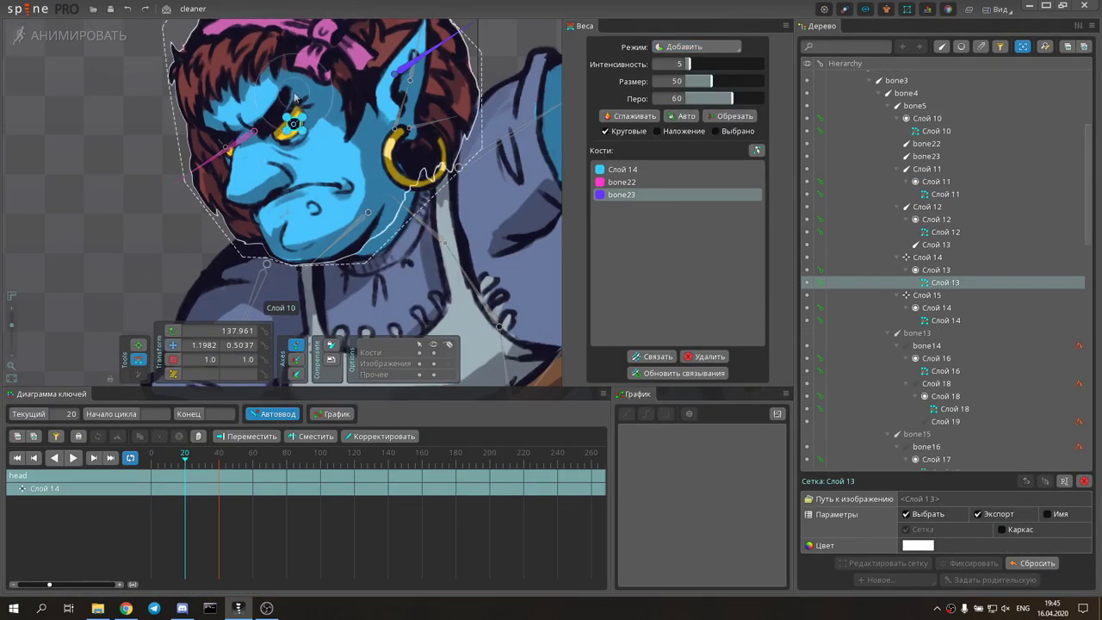
pyautogui.press('Escape')
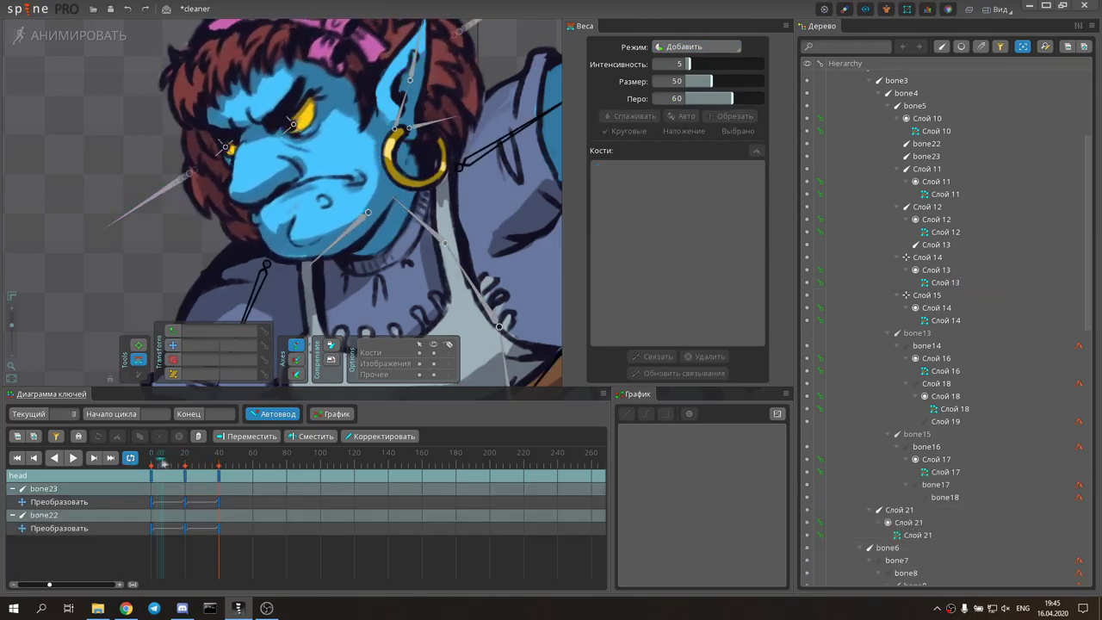
pyautogui.click(293, 120)
pyautogui.scroll(5, 293, 120)
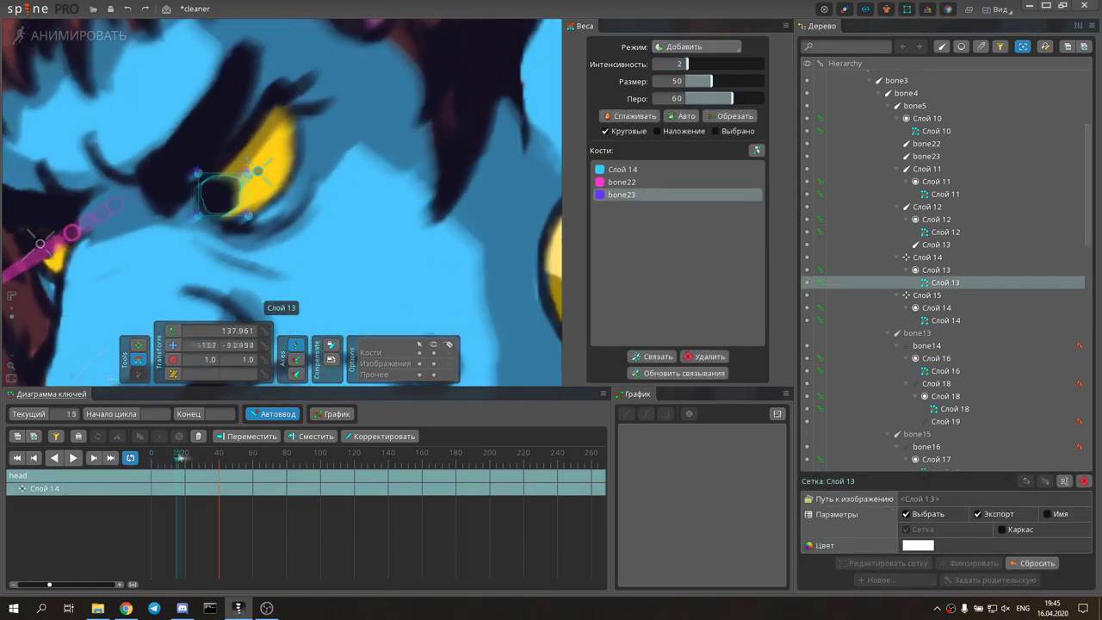
pyautogui.scroll(-5, 168, 190)
pyautogui.click(327, 138)
# Step: Increase bone23's weight influence on an ear vertex of mesh Слой 12
pyautogui.click(185, 454)
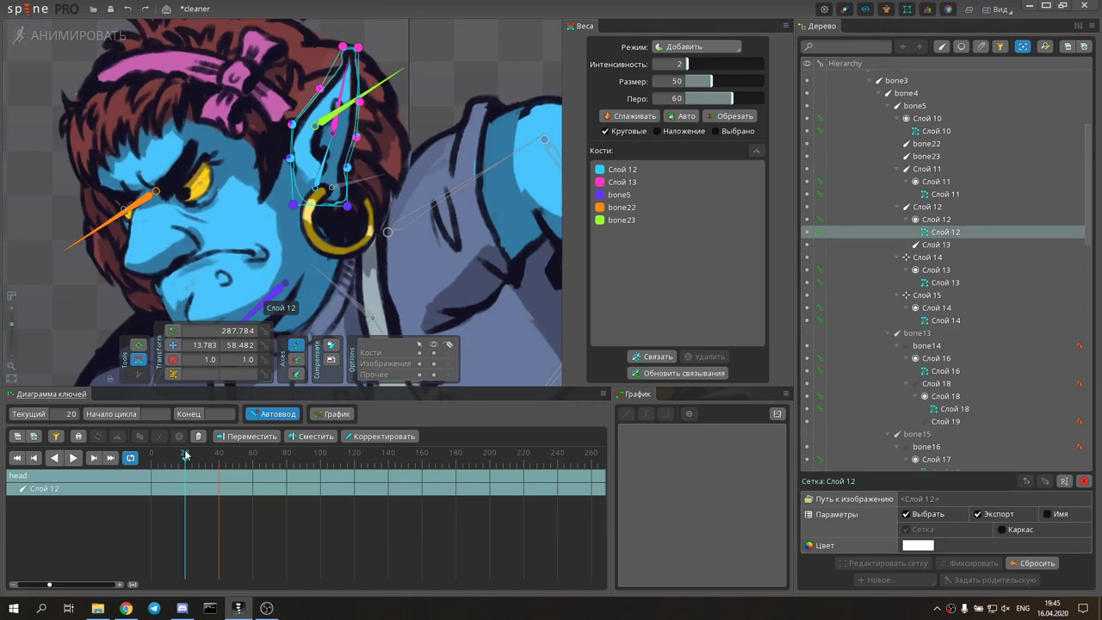
pyautogui.click(293, 205)
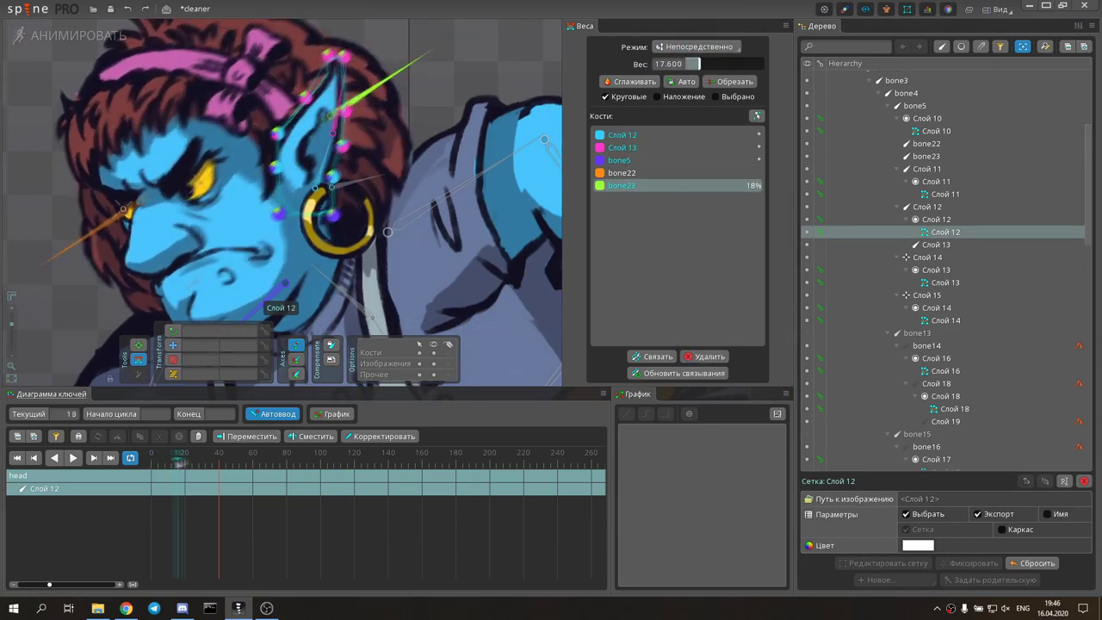
pyautogui.moveTo(185, 454)
pyautogui.mouseDown()
pyautogui.moveTo(153, 459)
pyautogui.moveTo(189, 461)
pyautogui.mouseUp()
pyautogui.click(695, 47)
pyautogui.click(689, 81)
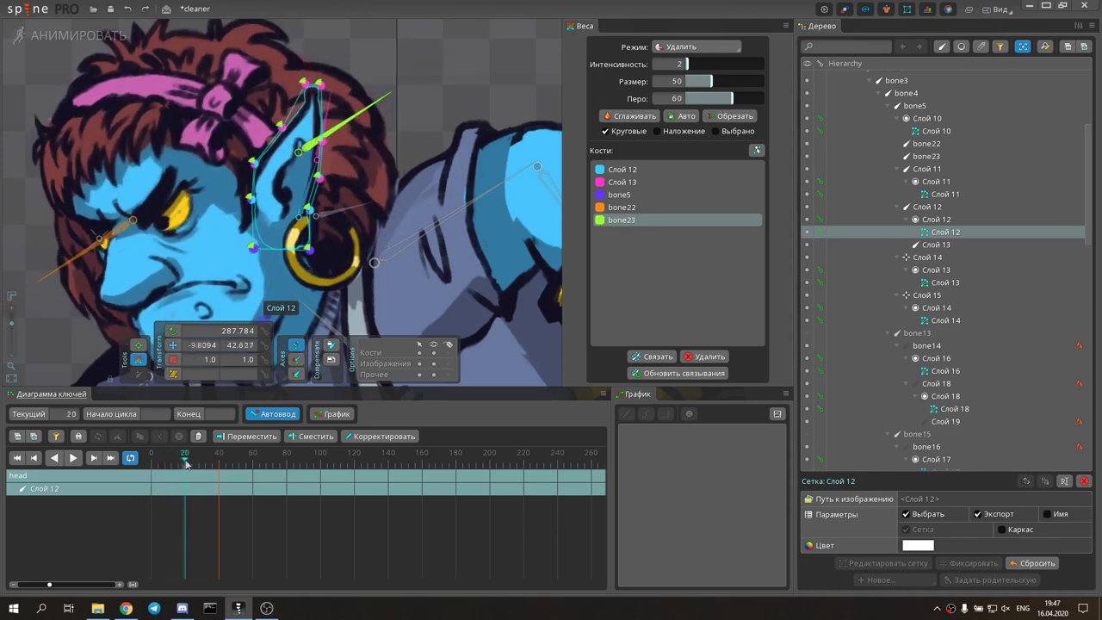
# Step: Check the earring mesh Слой 11 at frame 20, stop playback and select head bone5
pyautogui.press('Escape')
pyautogui.click(350, 161)
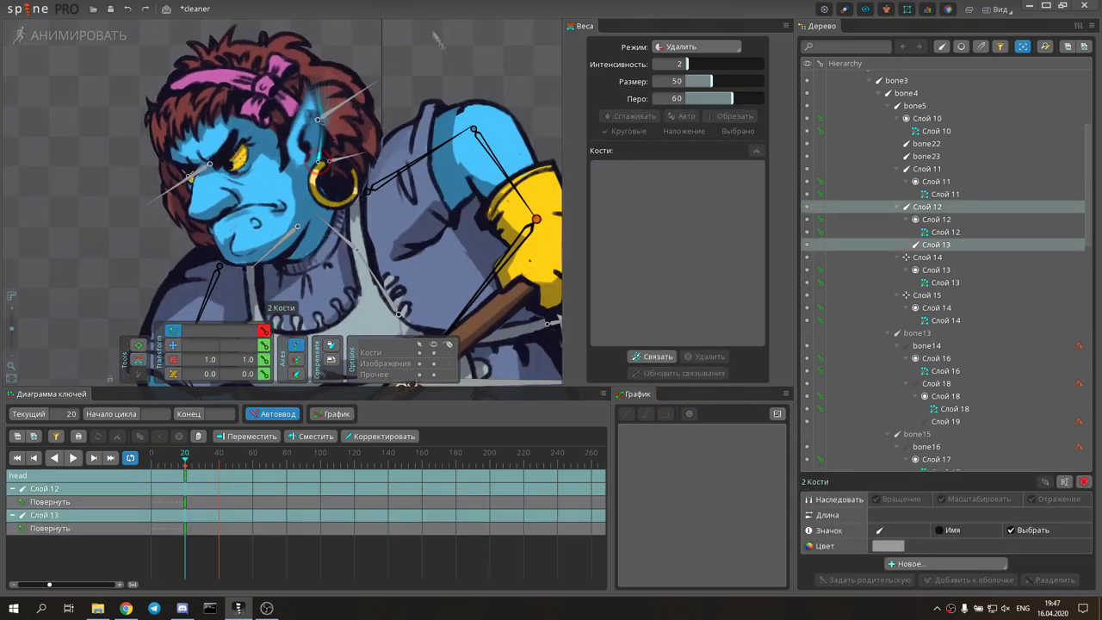
pyautogui.press('Escape')
pyautogui.click(350, 161)
pyautogui.click(288, 183)
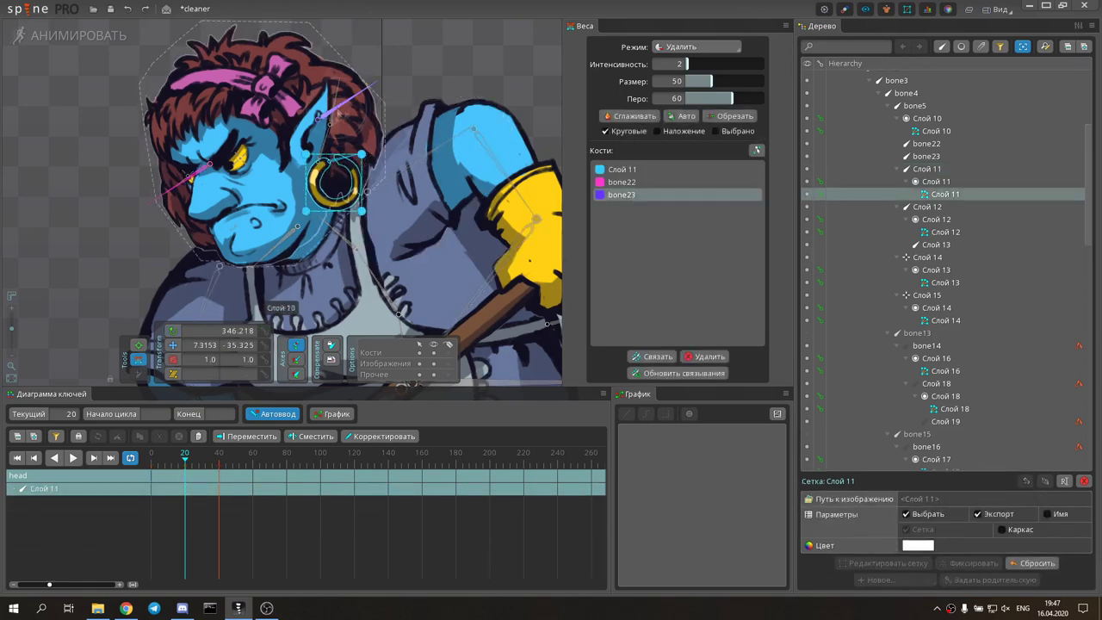
pyautogui.click(335, 182)
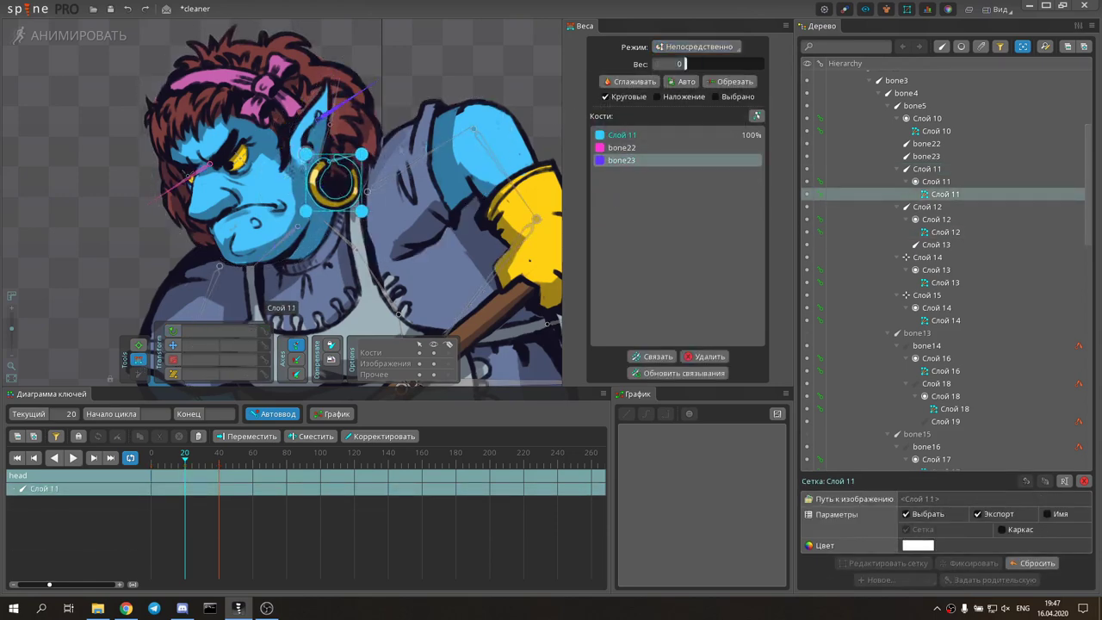
pyautogui.press('Escape')
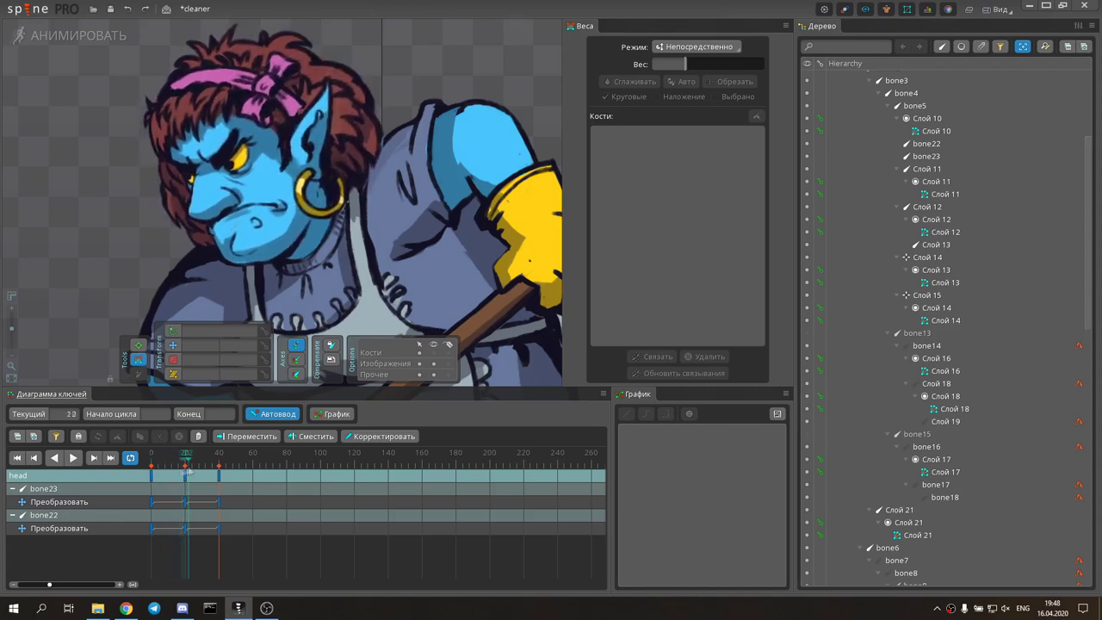
pyautogui.press('space')
pyautogui.click(426, 295)
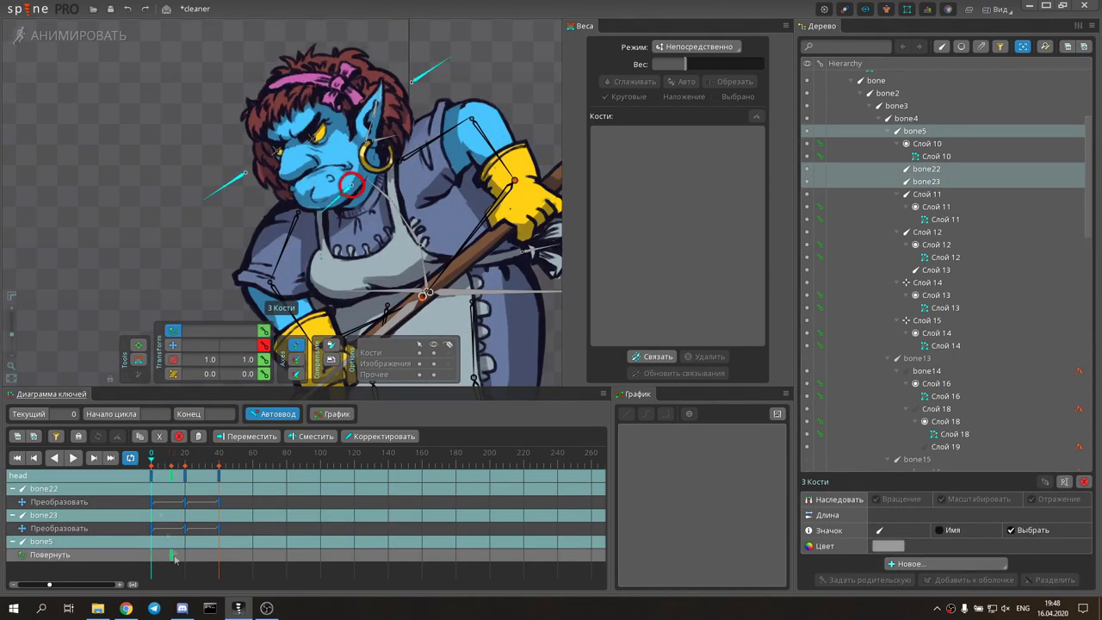
# Step: Keep only bone5 selected for keying its head-bob rotations
pyautogui.click(175, 557)
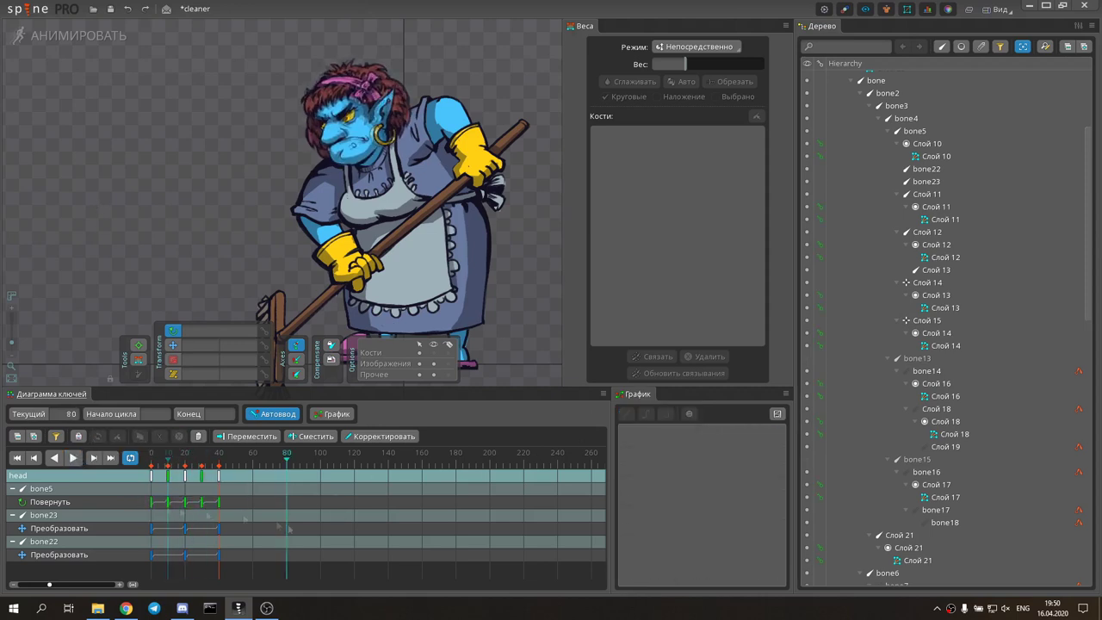
# Step: Ease out the end of the head animation's motion curve and preview it
pyautogui.moveTo(779, 434); pyautogui.dragTo(744, 432)
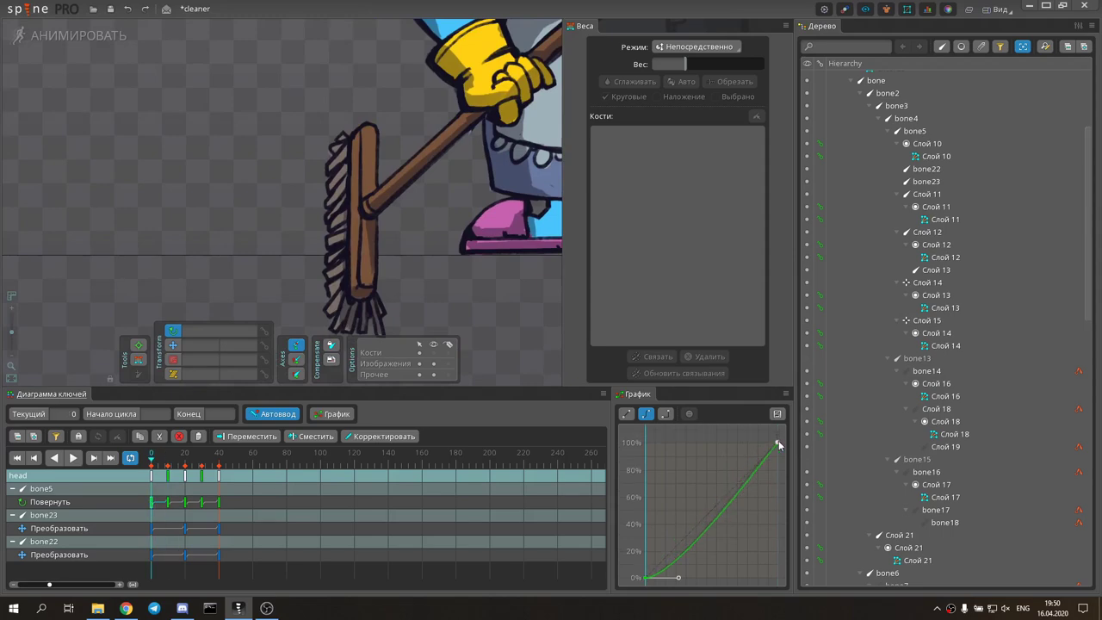
pyautogui.scroll(-5, 161, 167)
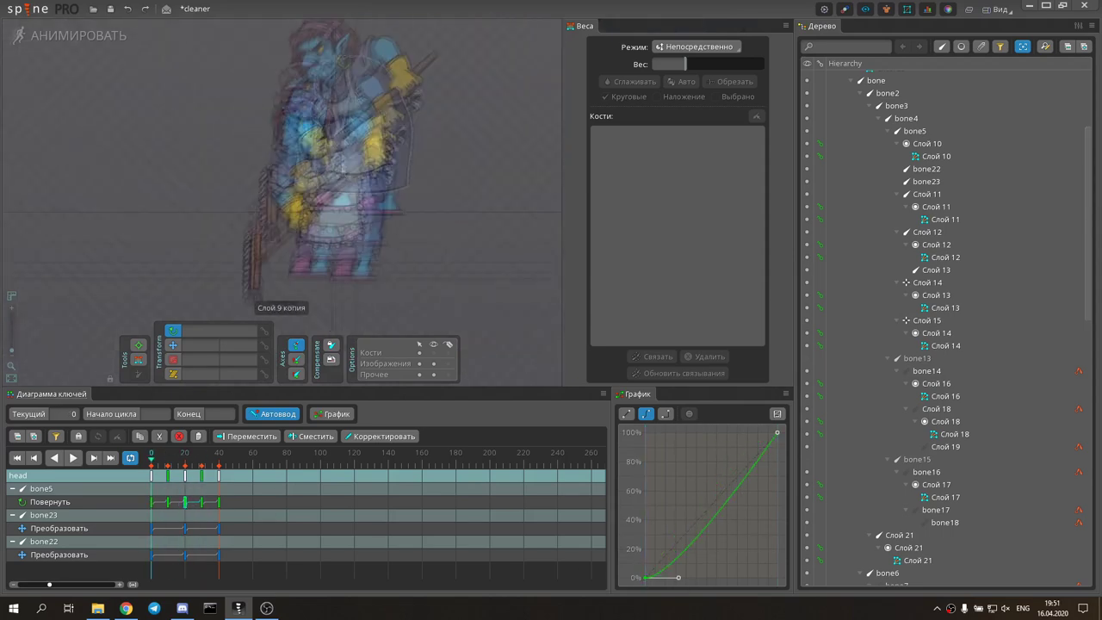
pyautogui.click(73, 458)
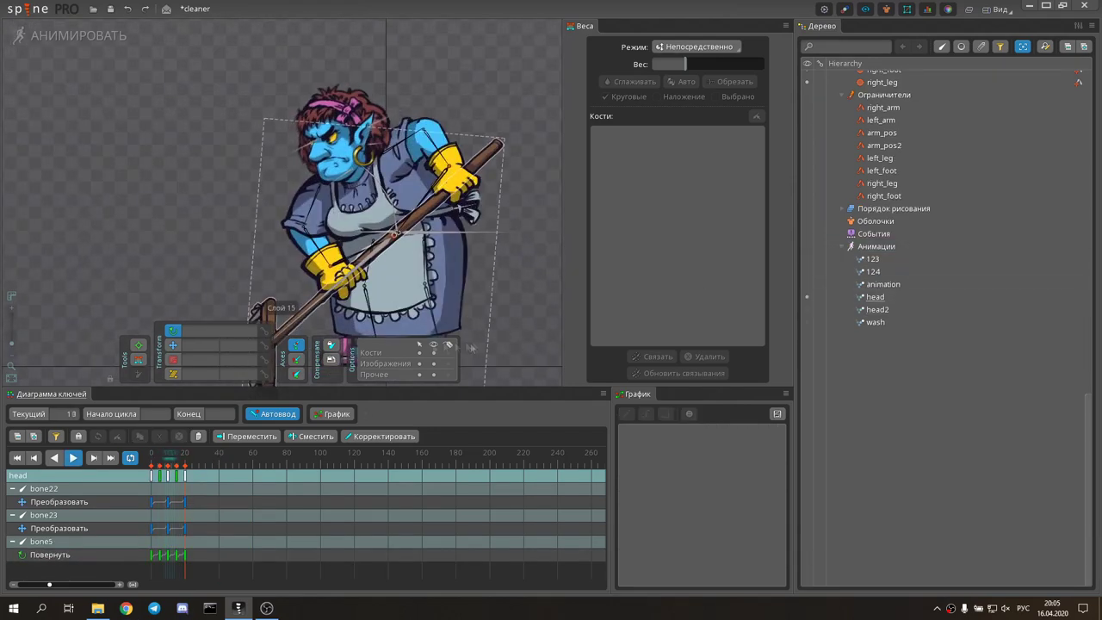
# Step: Create a new animation named 'idle', select bone2–bone4, and return to Setup mode
pyautogui.click(875, 246)
pyautogui.click(935, 579)
pyautogui.write('idle')
pyautogui.press('Return')
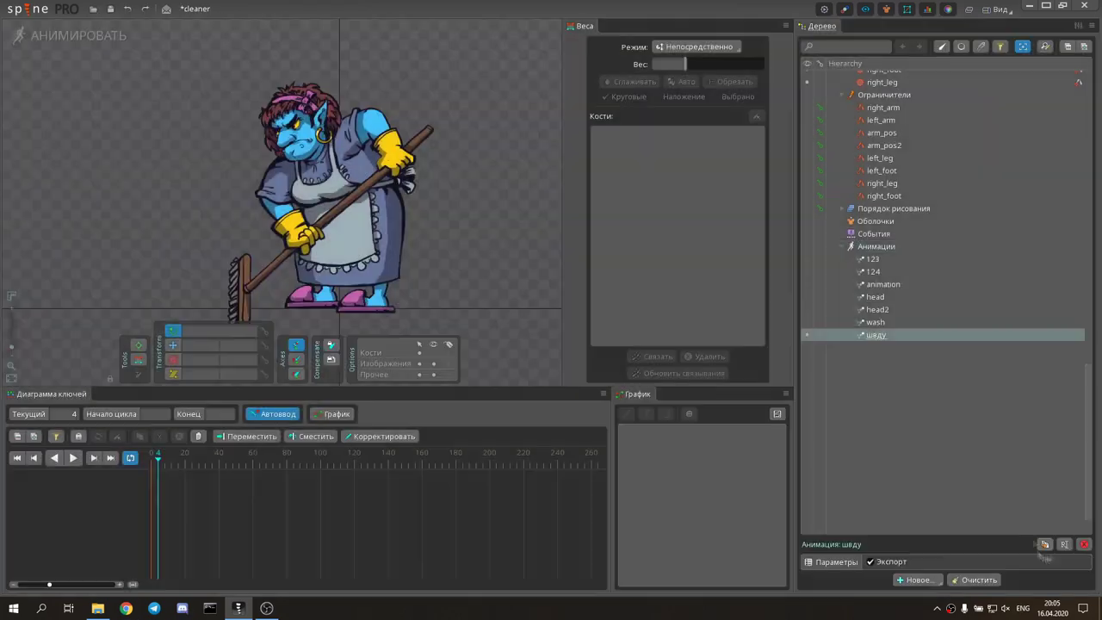
pyautogui.moveTo(158, 462); pyautogui.dragTo(185, 457)
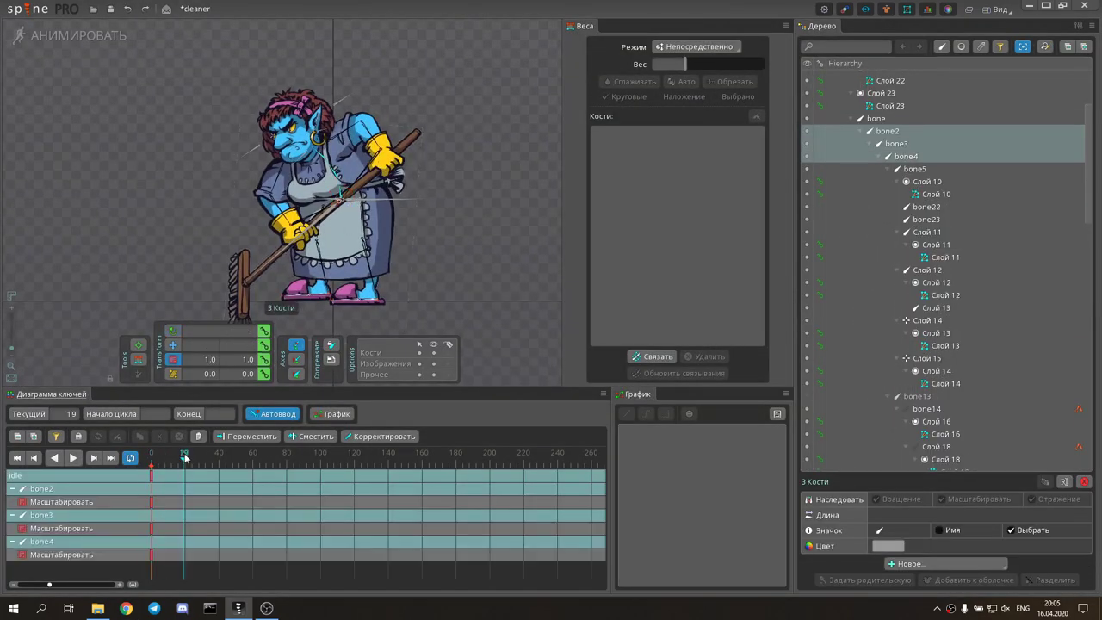
pyautogui.click(68, 35)
# Step: Inspect bone16, arm bone14 and the right_arm IK constraint in Setup mode
pyautogui.click(1026, 400)
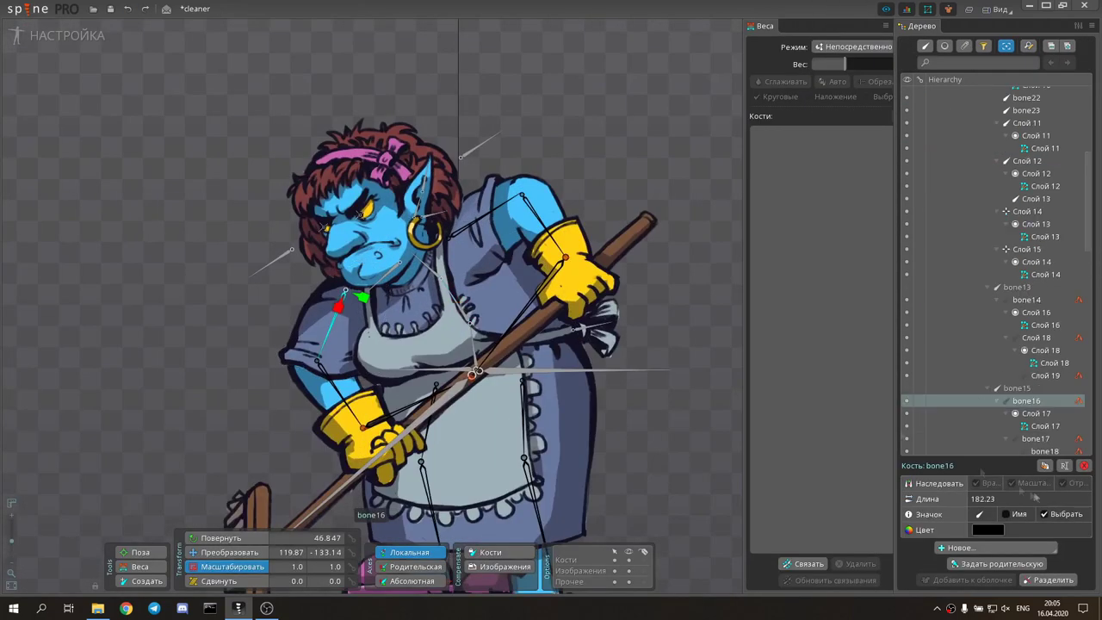
pyautogui.click(419, 197)
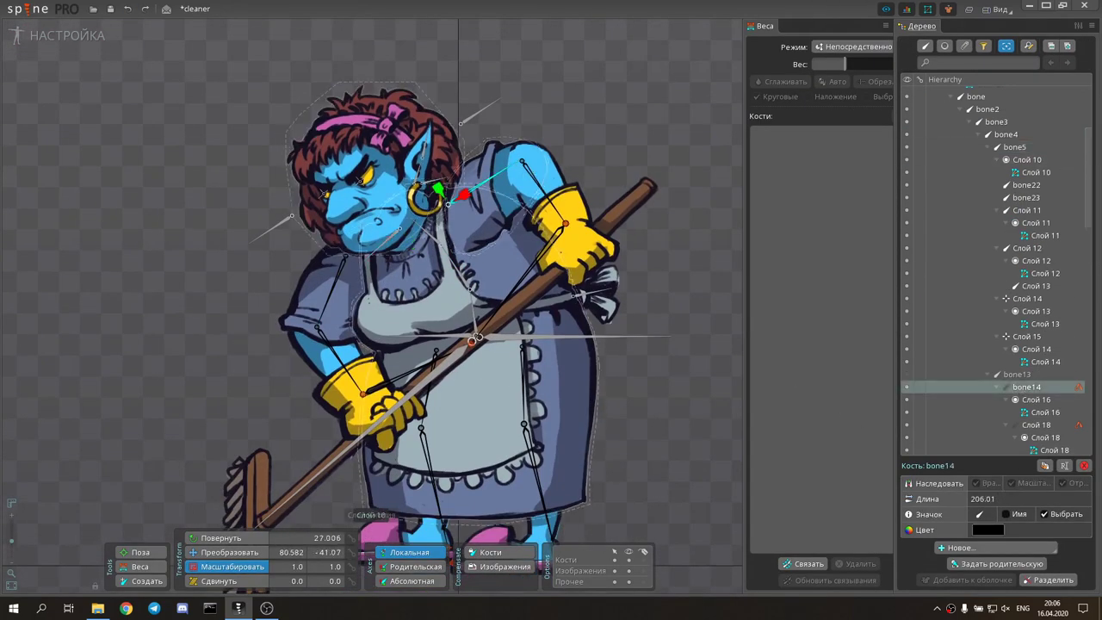
pyautogui.scroll(-1, 1082, 351)
pyautogui.click(1079, 350)
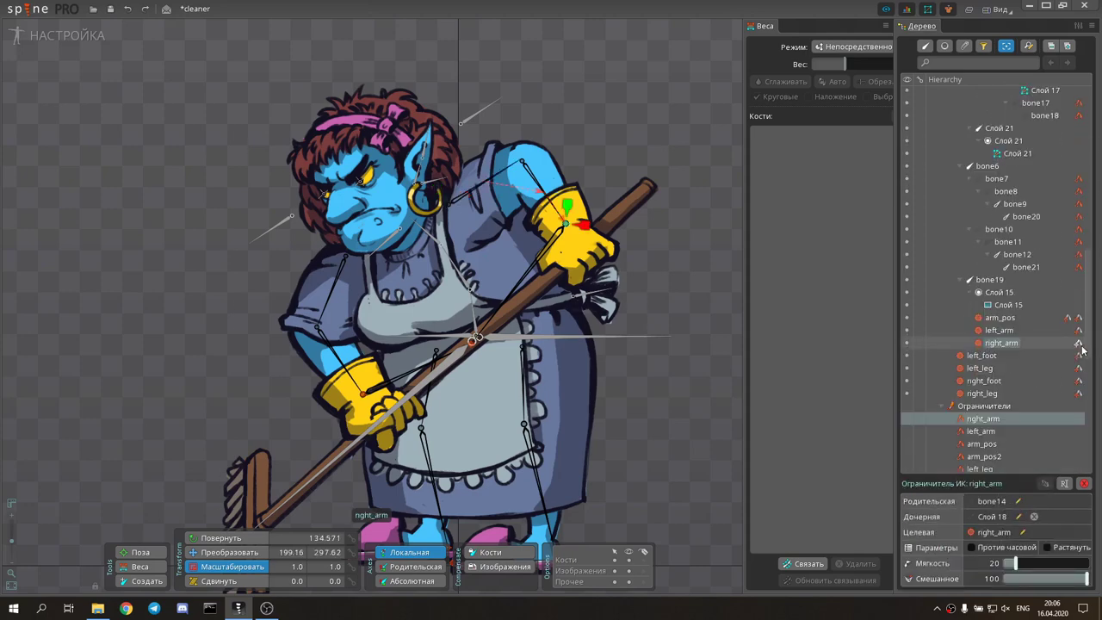
# Step: Select bone2, bone3 and bone4 and go back to Animate mode
pyautogui.click(430, 226)
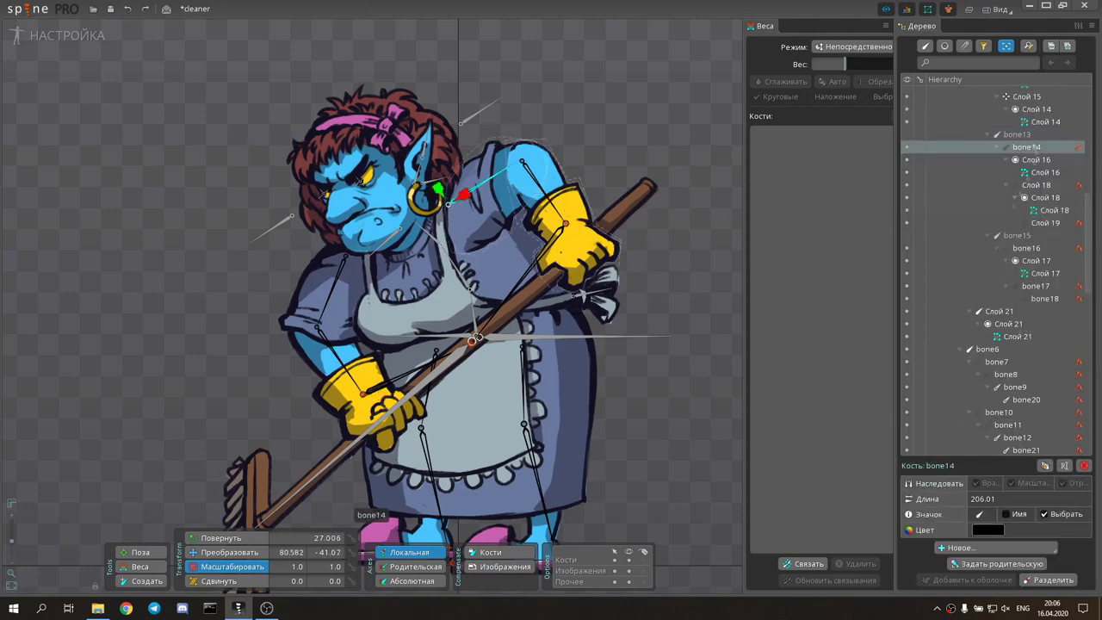
pyautogui.keyDown('ctrl'); pyautogui.click(456, 267); pyautogui.keyUp('ctrl')
pyautogui.keyDown('ctrl'); pyautogui.click(474, 314); pyautogui.keyUp('ctrl')
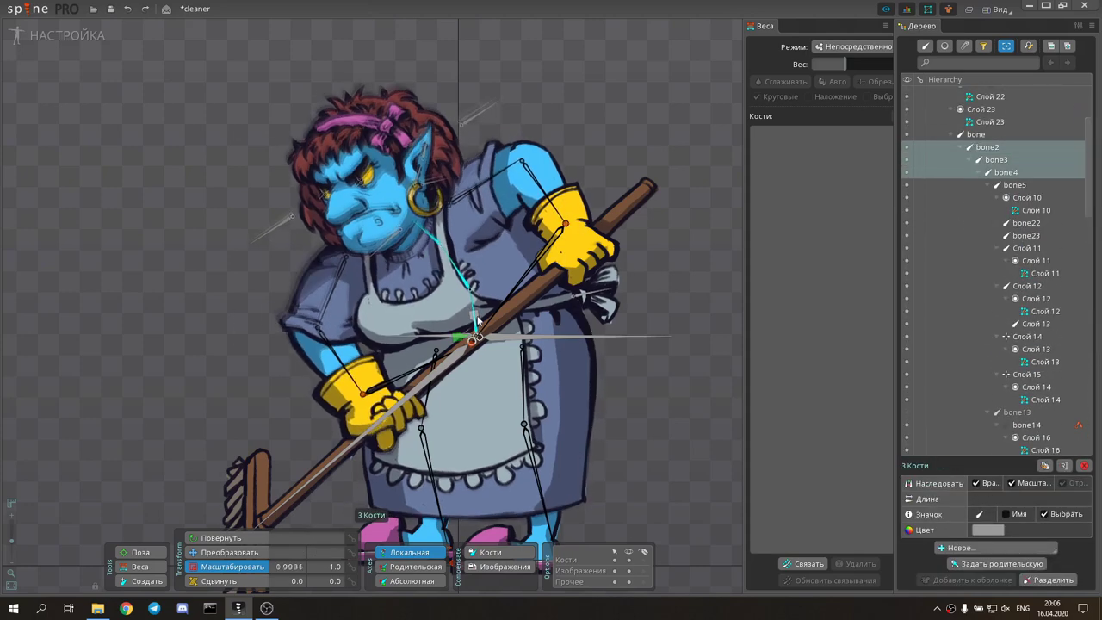
pyautogui.press('Tab')
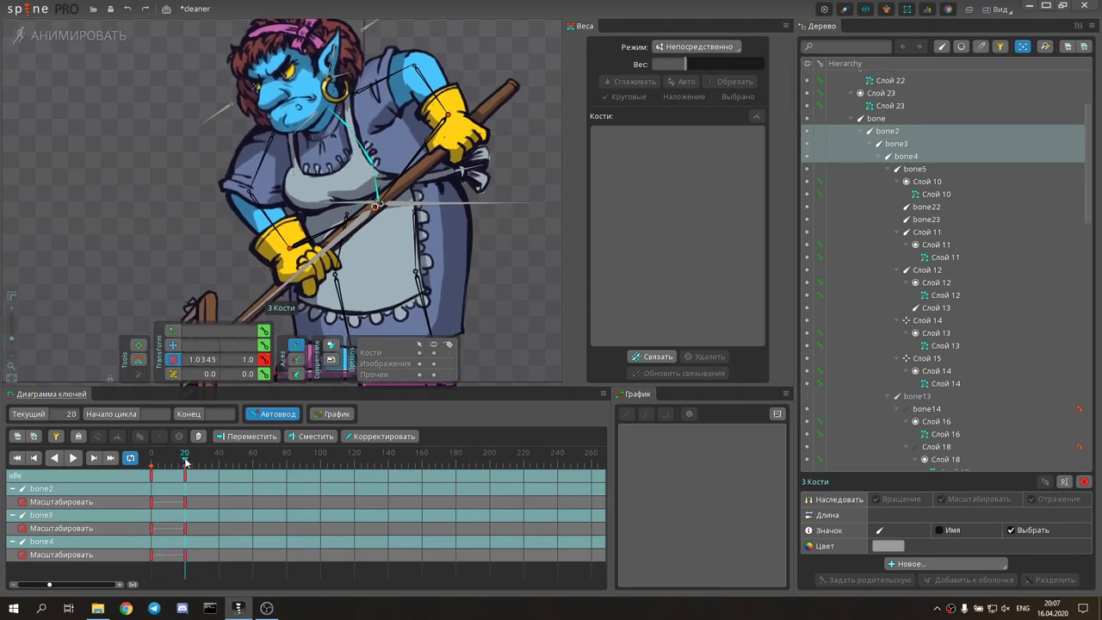
# Step: Scale bone2–bone4 up at frame 20, bone3 to 1.0198×1.044, and preview the breathing
pyautogui.click(184, 461)
pyautogui.moveTo(370, 164); pyautogui.dragTo(338, 146)
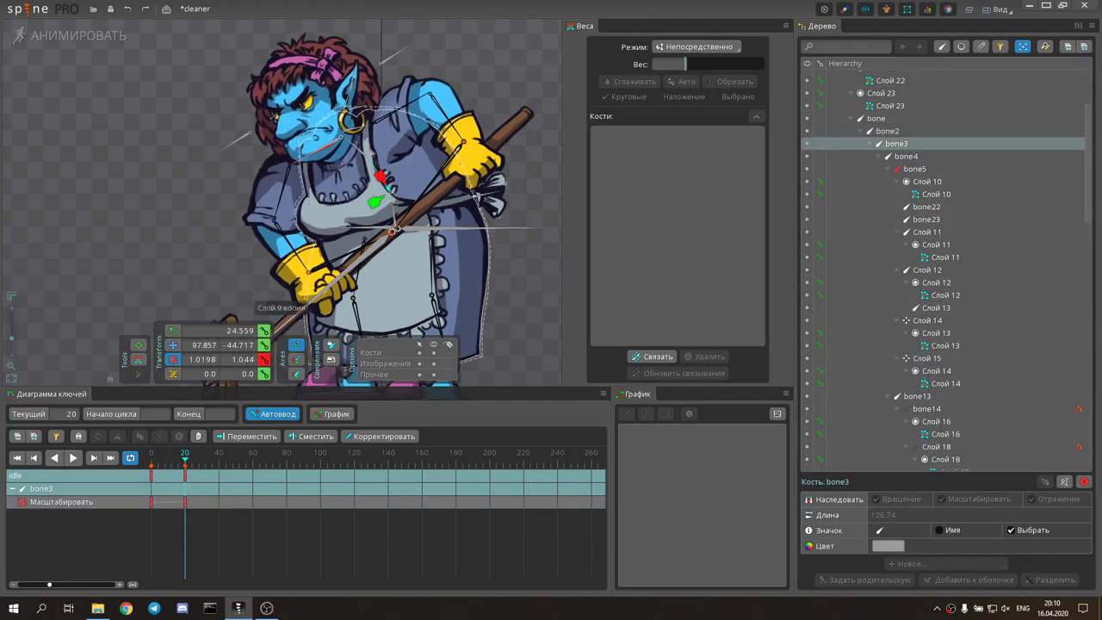
pyautogui.click(142, 463)
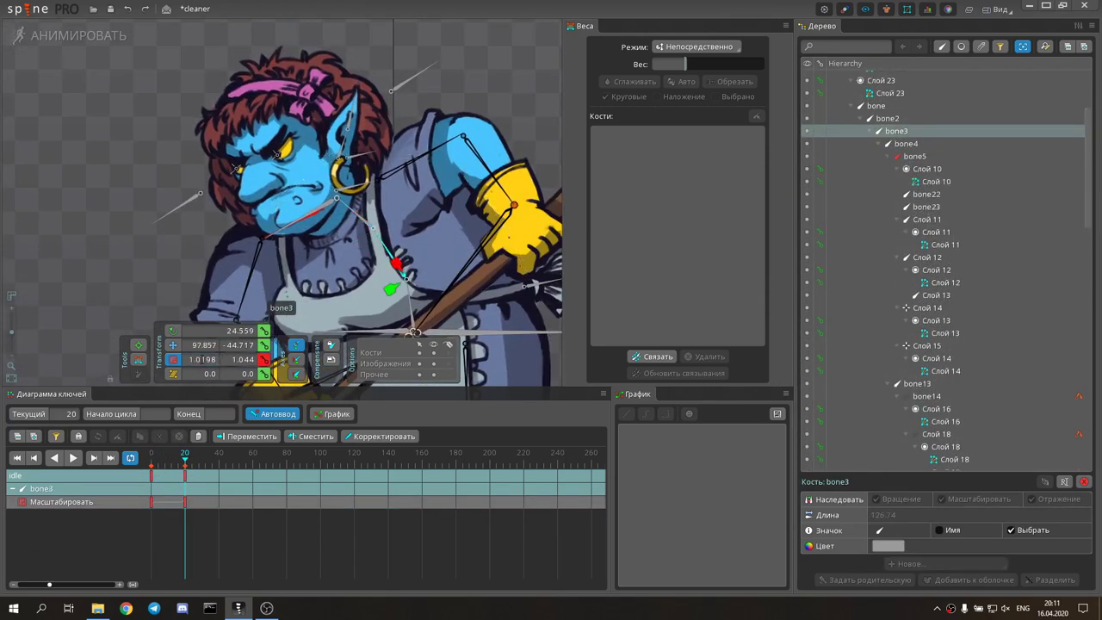
pyautogui.press('space')
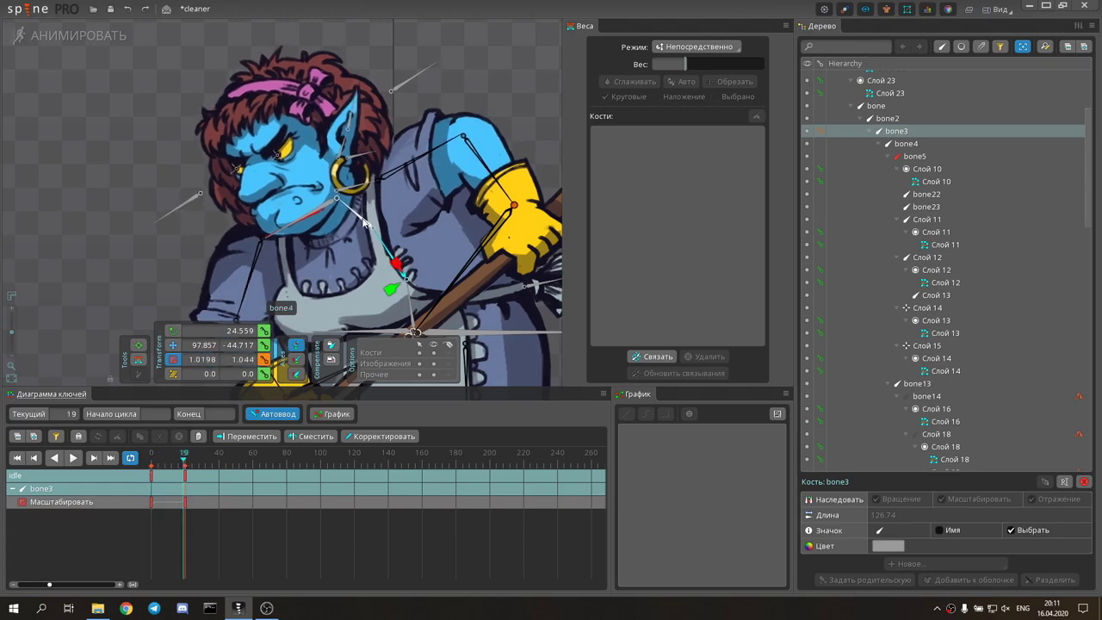
pyautogui.click(363, 222)
pyautogui.click(185, 456)
pyautogui.click(391, 287)
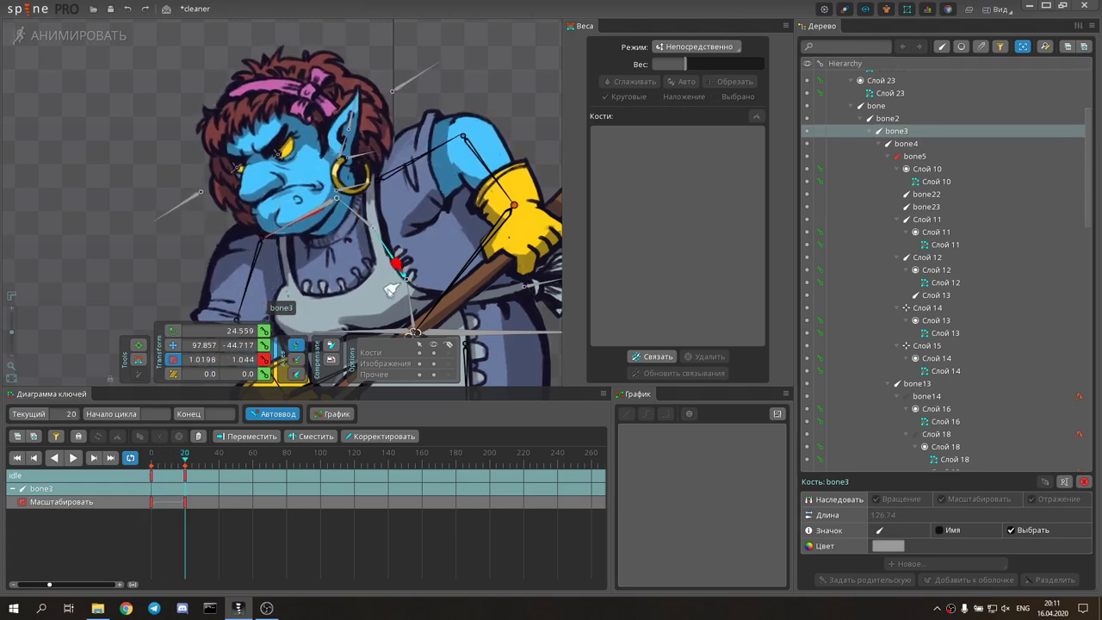
pyautogui.click(155, 482)
# Step: Paste the starting keys at frame 40 and preview the idle loop with bone5 and bone19
pyautogui.hotkey('ctrl', 'v')
pyautogui.press('space')
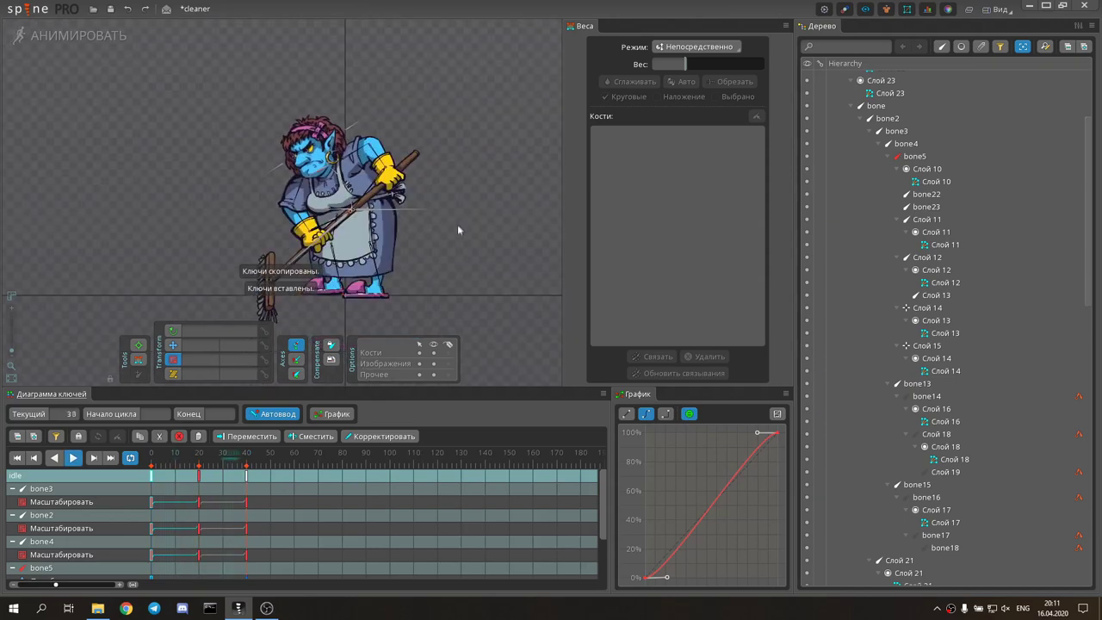
pyautogui.click(74, 457)
pyautogui.scroll(3, 345, 215)
pyautogui.click(382, 280)
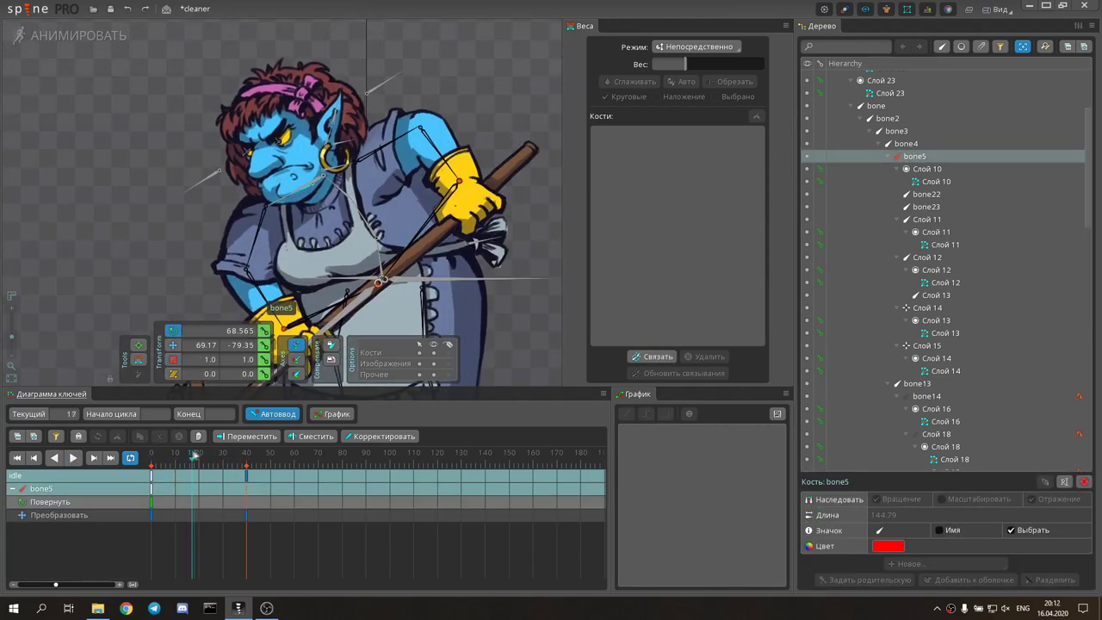
pyautogui.scroll(-3, 293, 312)
pyautogui.click(297, 311)
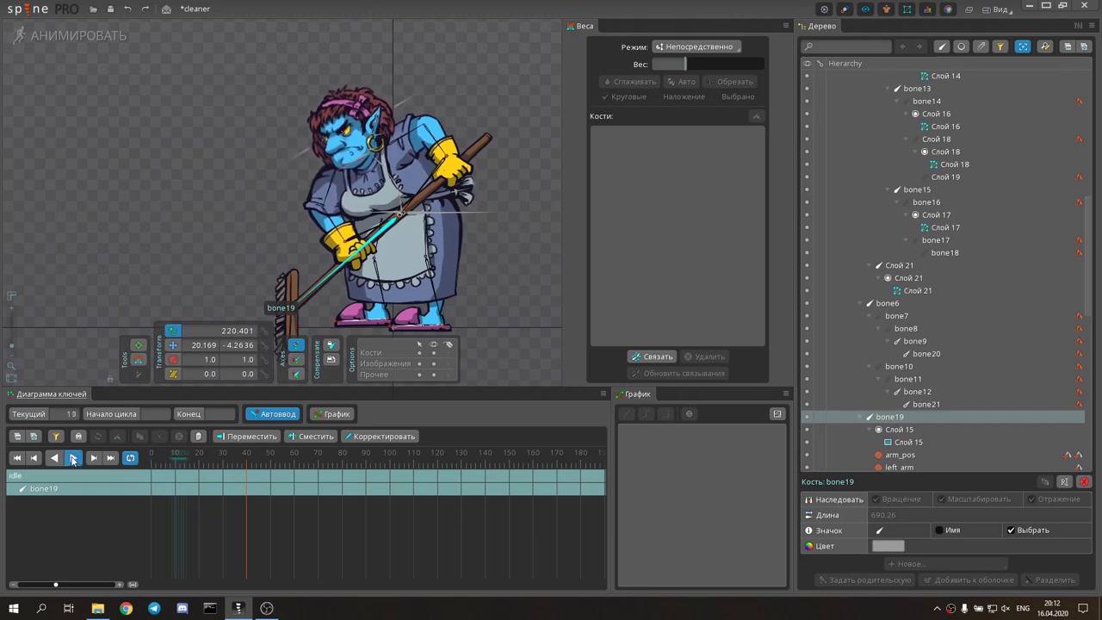
pyautogui.click(73, 458)
pyautogui.scroll(3, 349, 195)
# Step: Copy the torso bones' and broom bone19's starting keys to frame 40
pyautogui.click(348, 194)
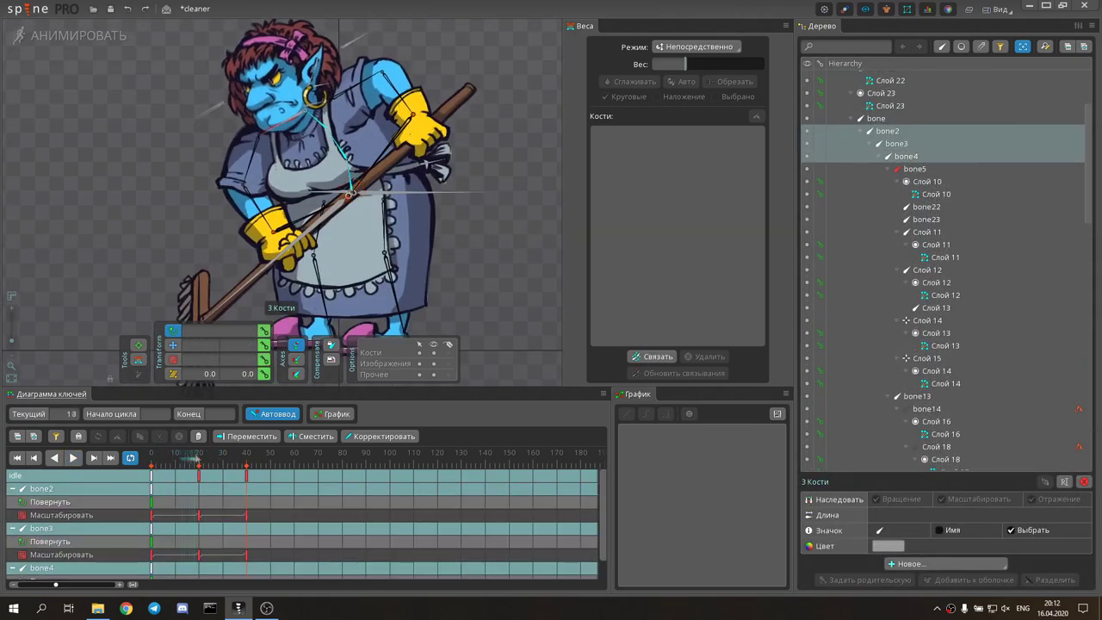
pyautogui.moveTo(167, 456); pyautogui.dragTo(198, 456)
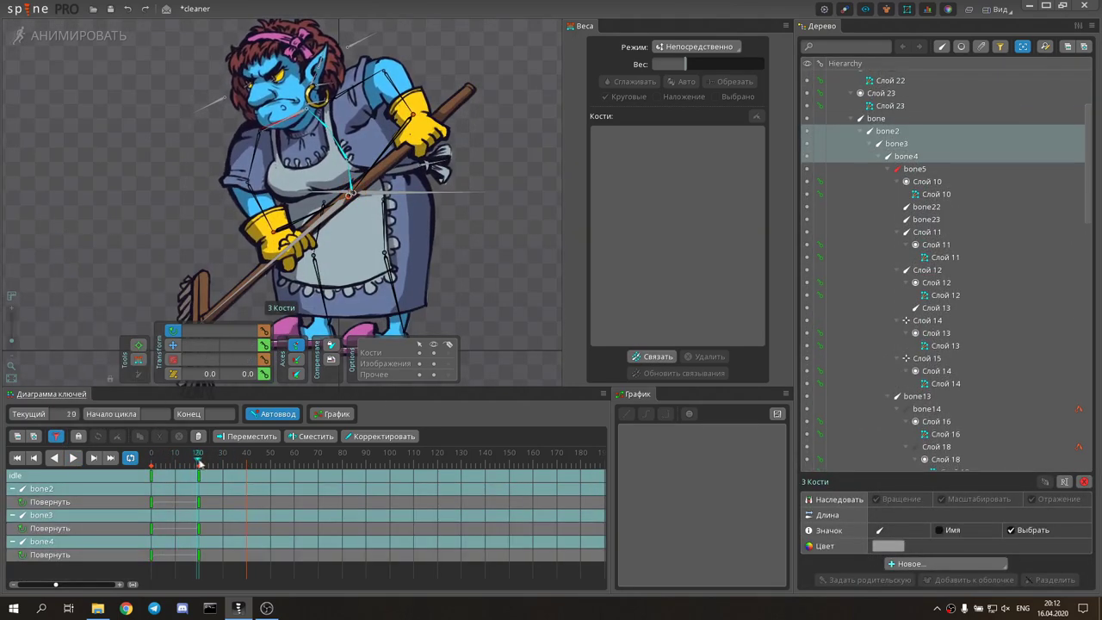
pyautogui.hotkey('ctrl', 'v')
pyautogui.click(73, 458)
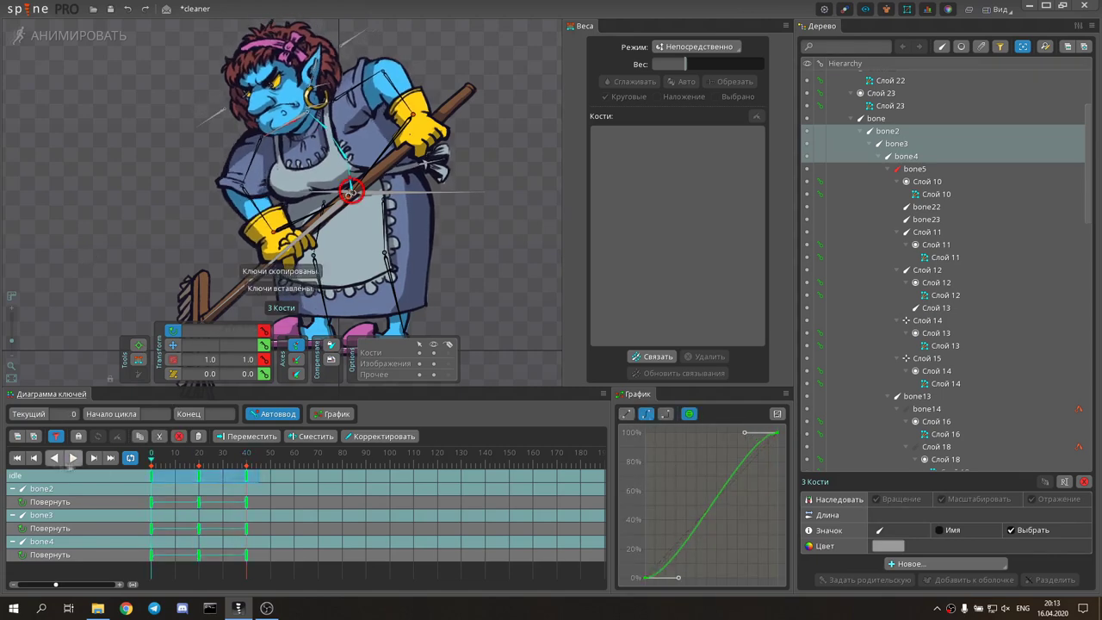
pyautogui.click(258, 273)
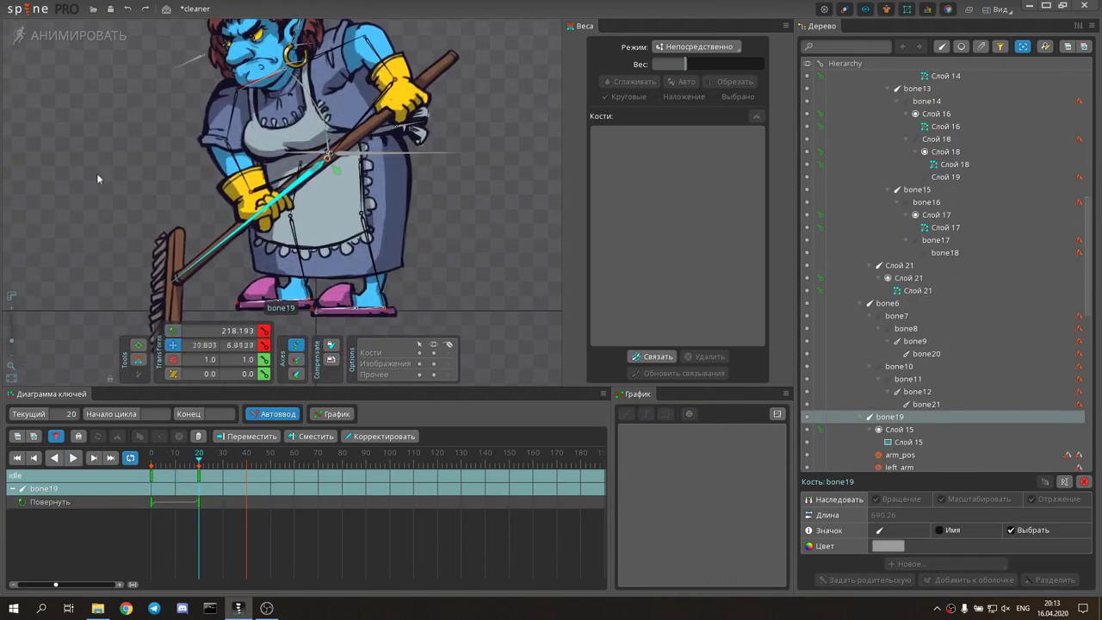
pyautogui.hotkey('ctrl', 'c')
pyautogui.hotkey('ctrl', 'v')
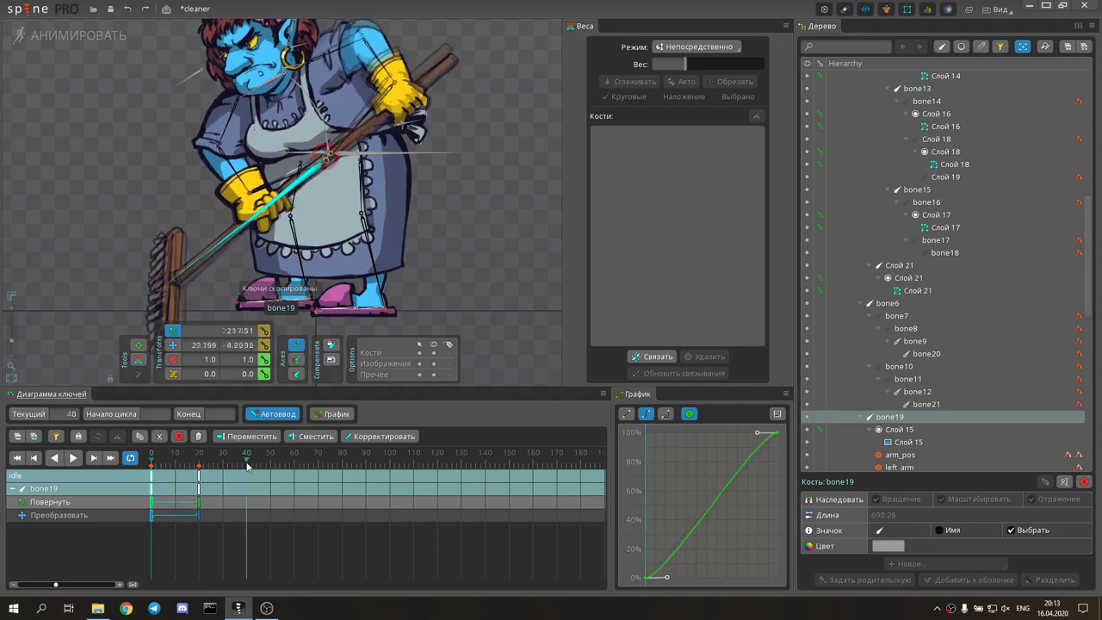
# Step: Adjust broom bone19, replay the idle animation and save the cleaner project
pyautogui.hotkey('ctrl', 'z')
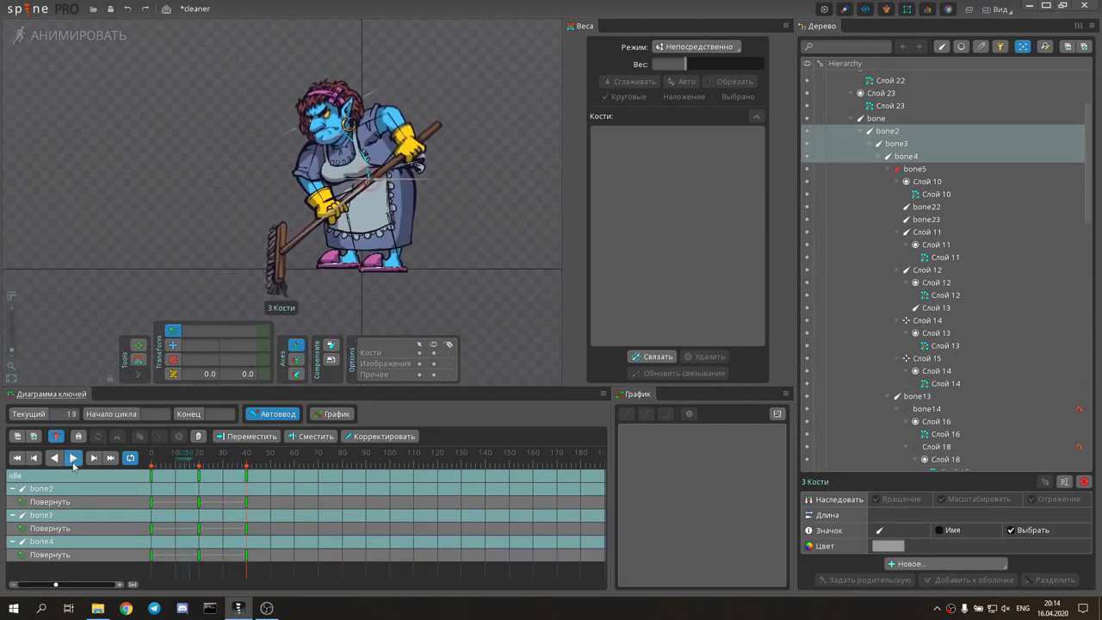
pyautogui.hotkey('ctrl', 'y')
pyautogui.press('v')
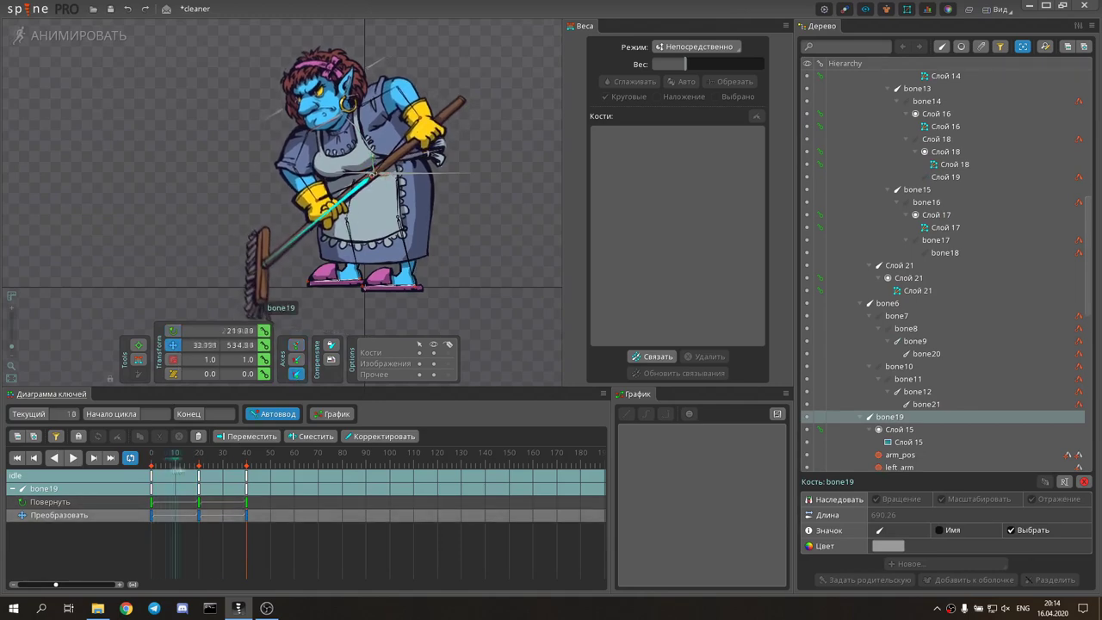
pyautogui.press('space')
pyautogui.click(514, 135)
pyautogui.hotkey('ctrl', 's')
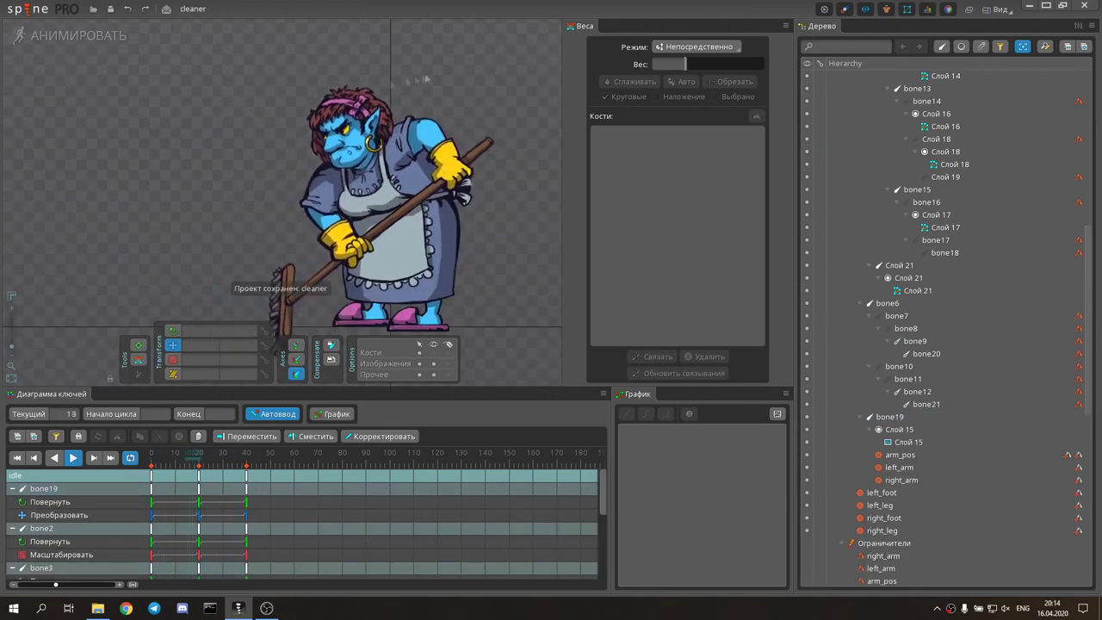
# Step: Copy all idle keys to repeat the cycle and shift them about five frames earlier
pyautogui.scroll(1, 495, 173)
pyautogui.hotkey('ctrl', 'a')
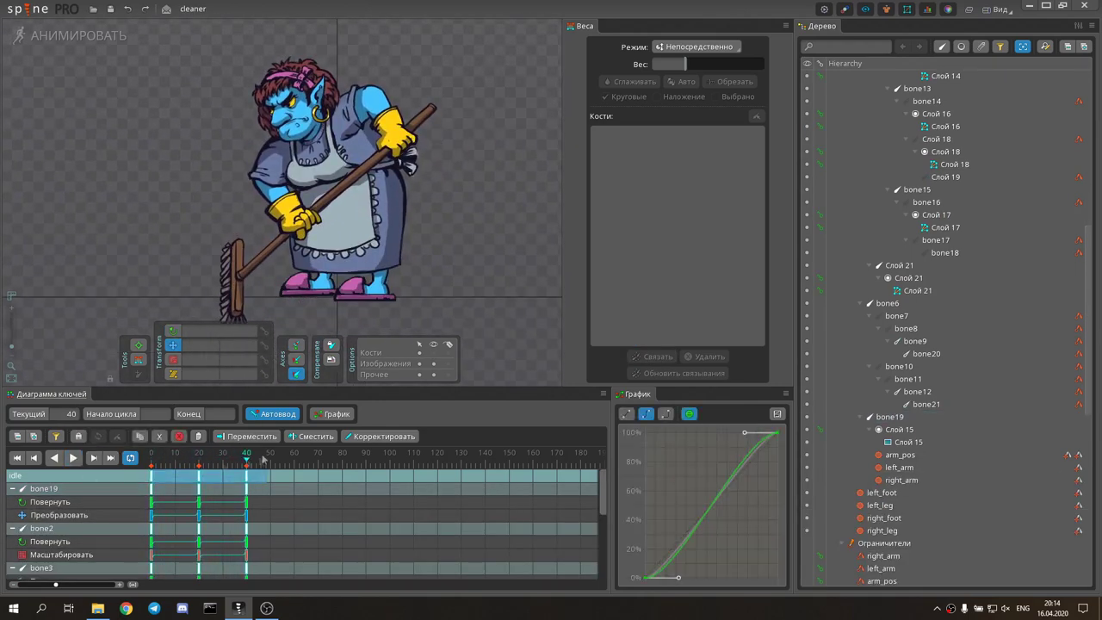
pyautogui.hotkey('ctrl', 'c')
pyautogui.hotkey('ctrl', 'v')
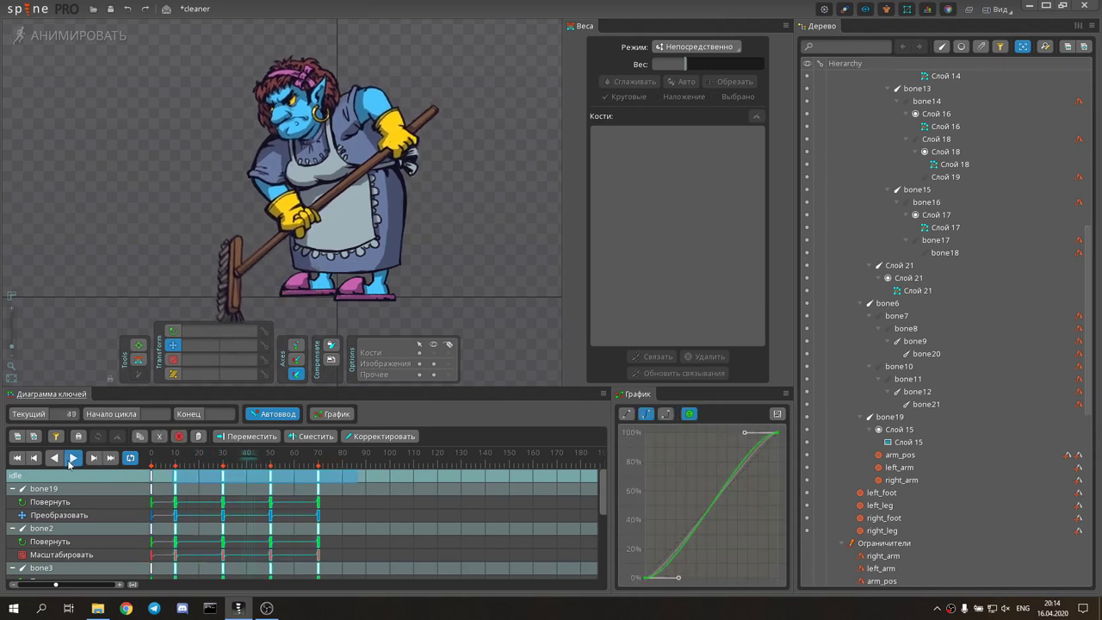
pyautogui.moveTo(217, 475); pyautogui.dragTo(205, 475)
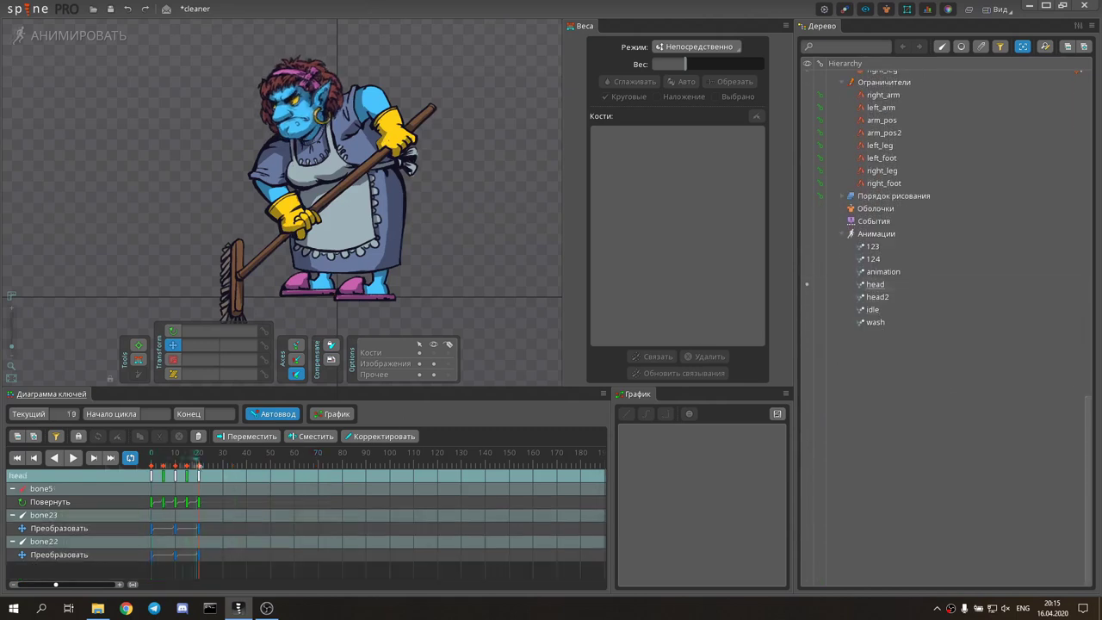
# Step: Copy the head animation's keys and paste copies of them into the idle animation
pyautogui.hotkey('ctrl', 'v')
pyautogui.click(73, 457)
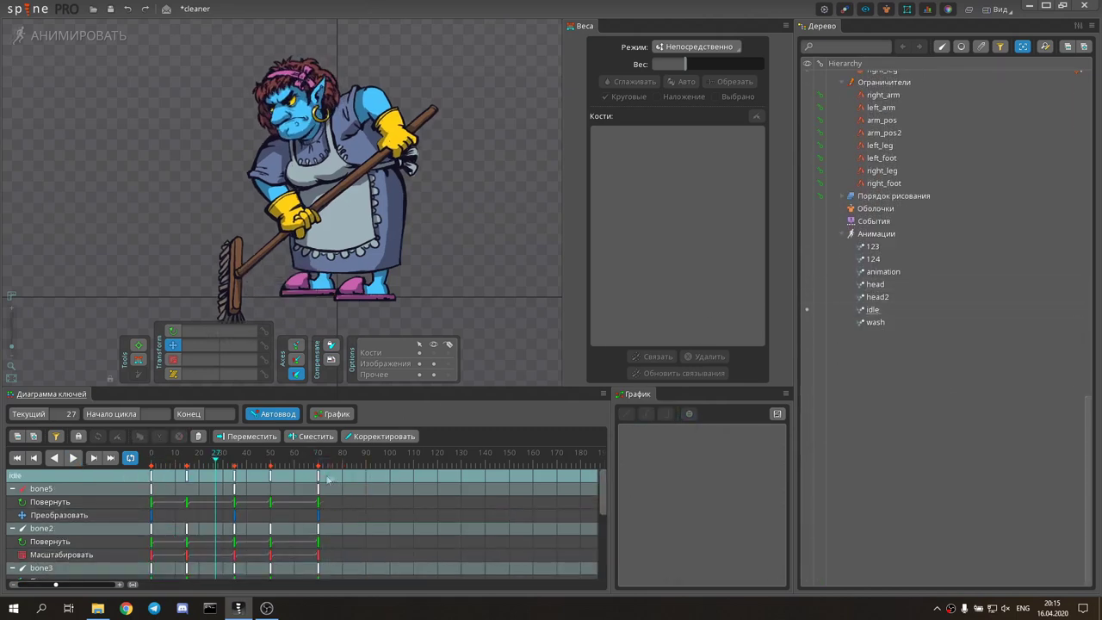
pyautogui.hotkey('ctrl', 'c')
pyautogui.hotkey('ctrl', 'v')
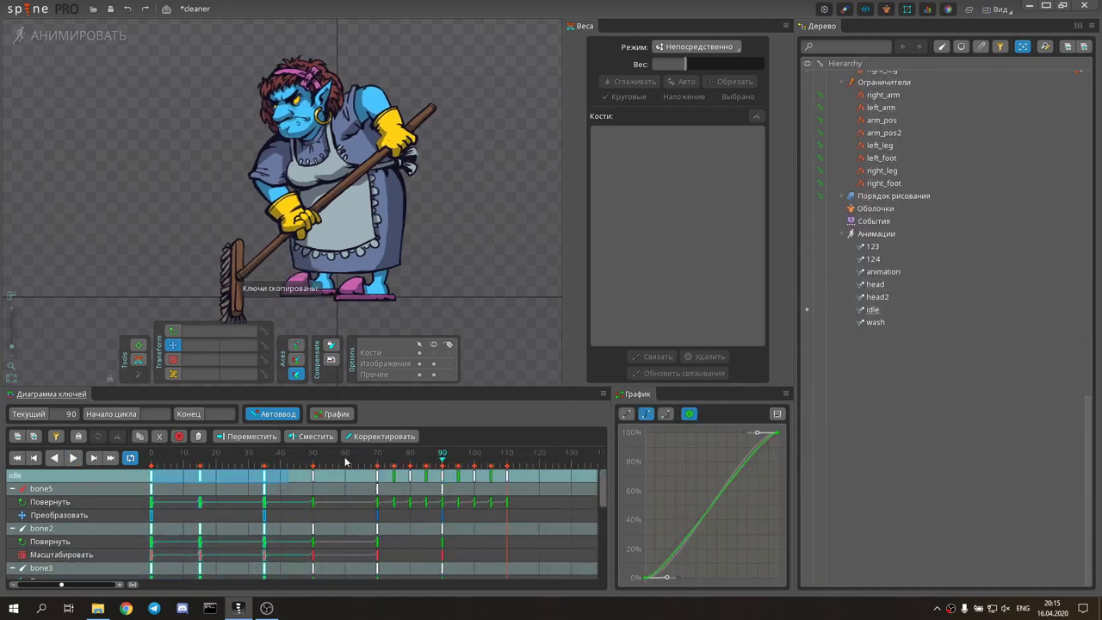
pyautogui.hotkey('ctrl', 'v')
pyautogui.scroll(-2, 378, 478)
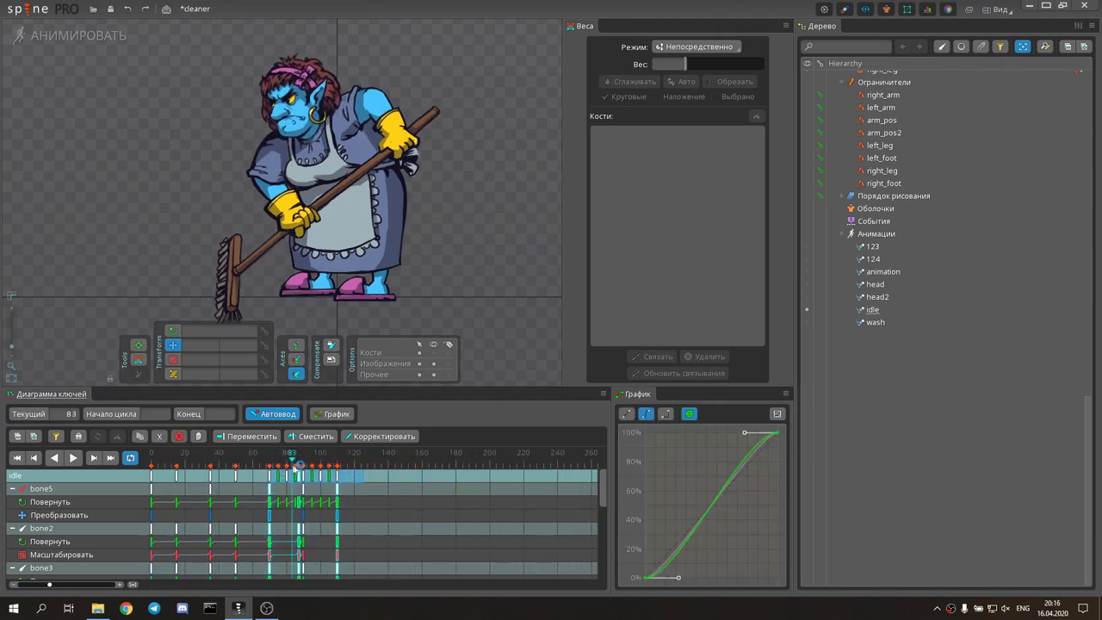
pyautogui.click(317, 520)
pyautogui.scroll(-5, 317, 521)
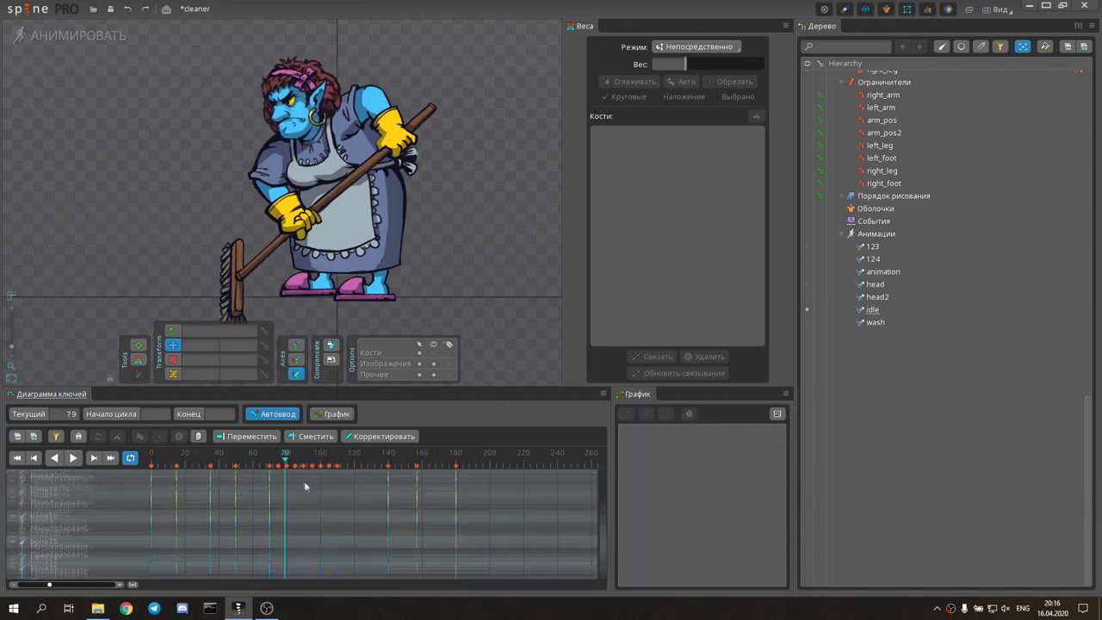
pyautogui.moveTo(362, 540); pyautogui.dragTo(271, 572)
# Step: Paste keys into the bone5 rows and delete the extra keys at frames 140–180
pyautogui.hotkey('ctrl', 'c')
pyautogui.hotkey('ctrl', 'v')
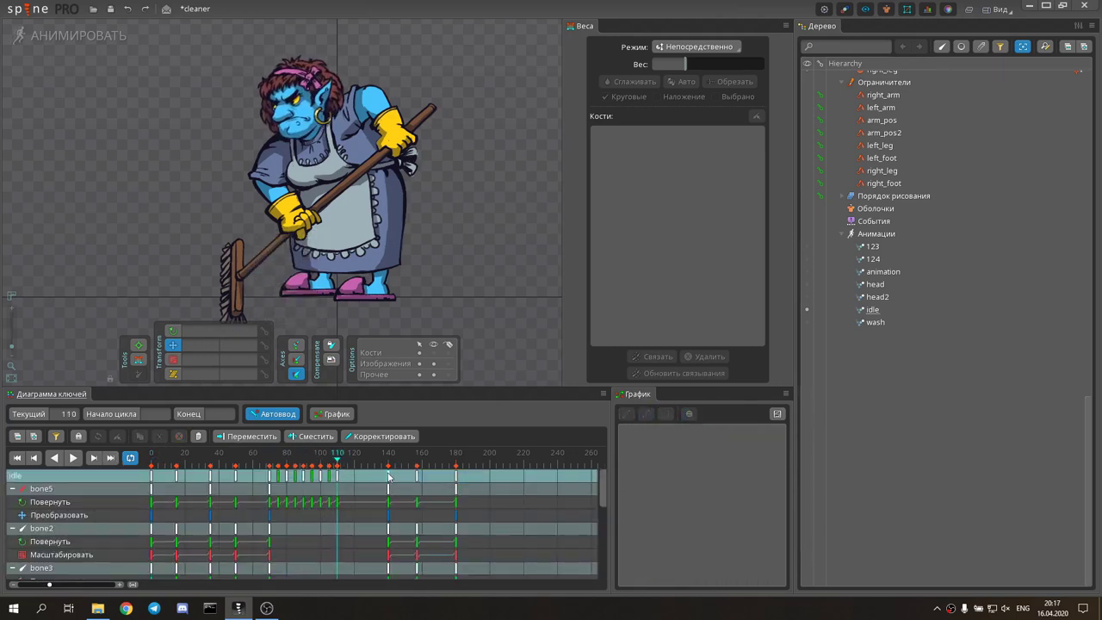
pyautogui.moveTo(388, 476); pyautogui.dragTo(469, 574)
pyautogui.press('Delete')
pyautogui.click(74, 458)
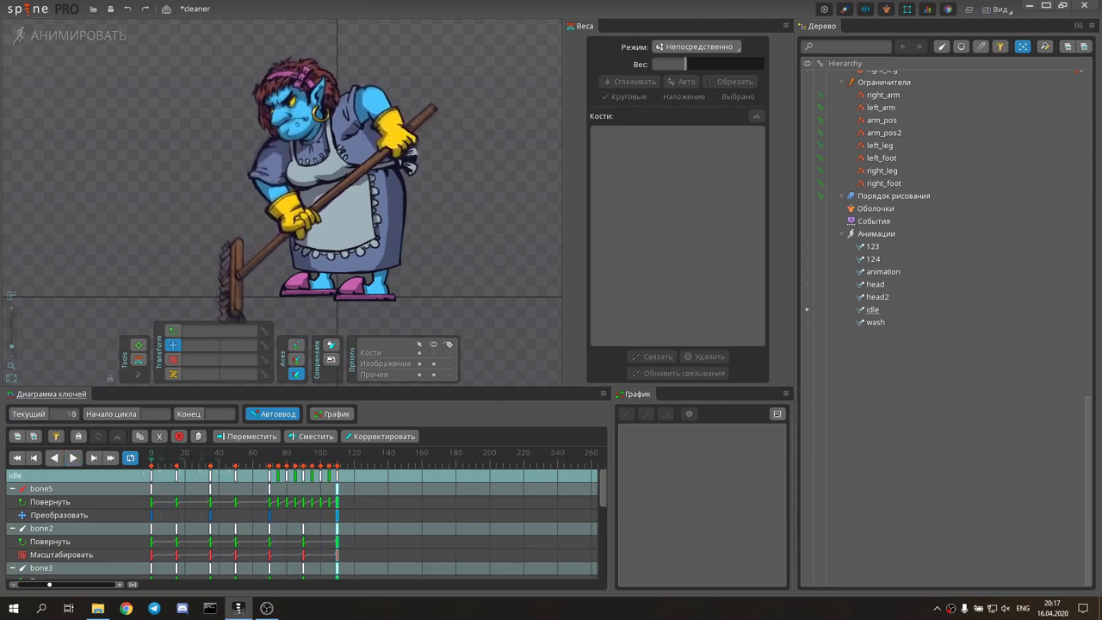
# Step: Reuse bone5's frame 70–110 keys near frame 0, check bone22/bone23 keys, and save
pyautogui.moveTo(271, 471); pyautogui.dragTo(338, 508)
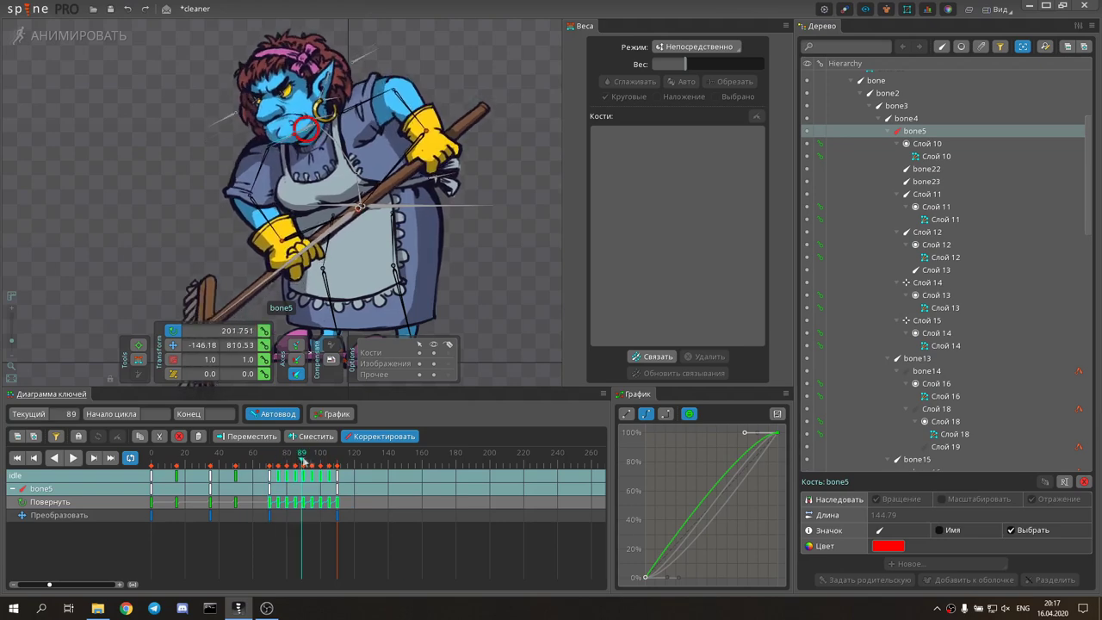
pyautogui.hotkey('ctrl', 'c')
pyautogui.hotkey('ctrl', 'v')
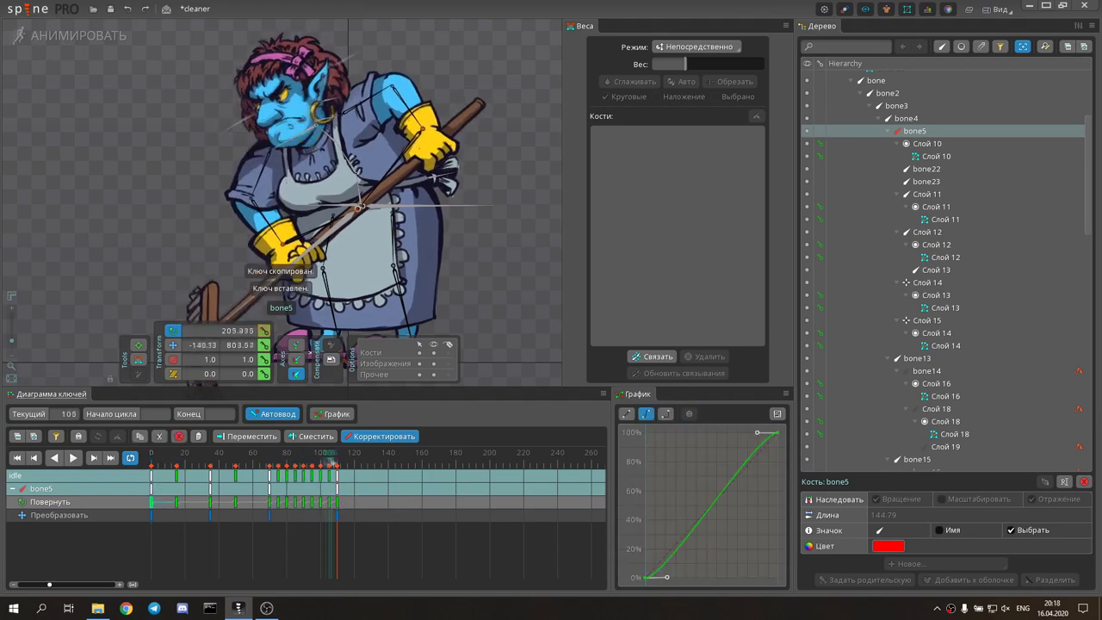
pyautogui.click(73, 457)
pyautogui.keyDown('ctrl'); pyautogui.click(926, 169); pyautogui.keyUp('ctrl')
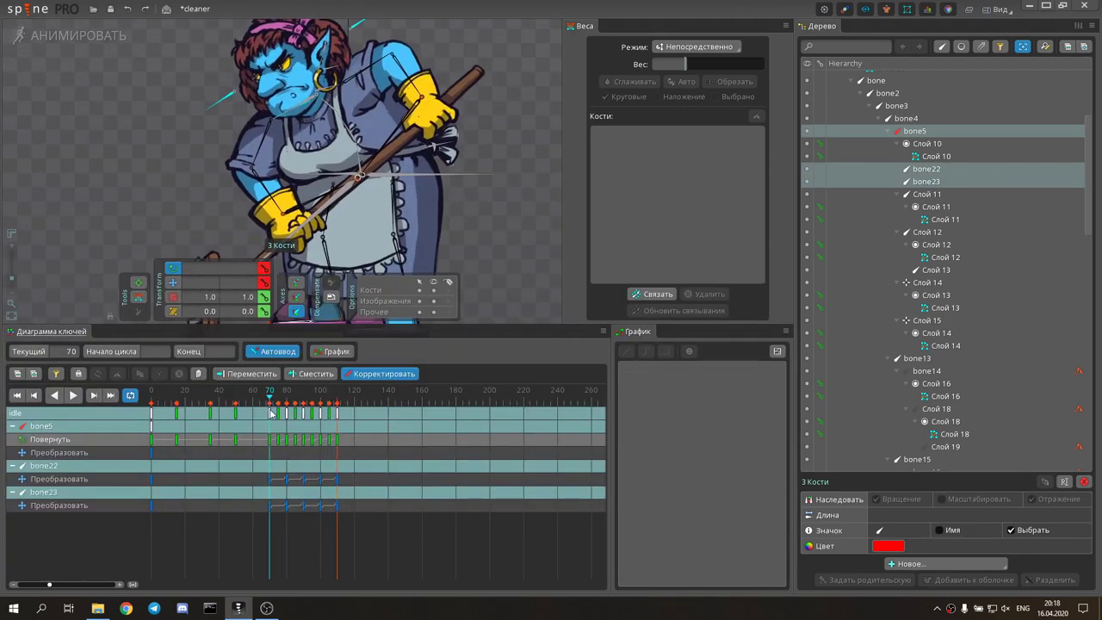
pyautogui.moveTo(354, 432); pyautogui.dragTo(234, 523)
pyautogui.click(73, 395)
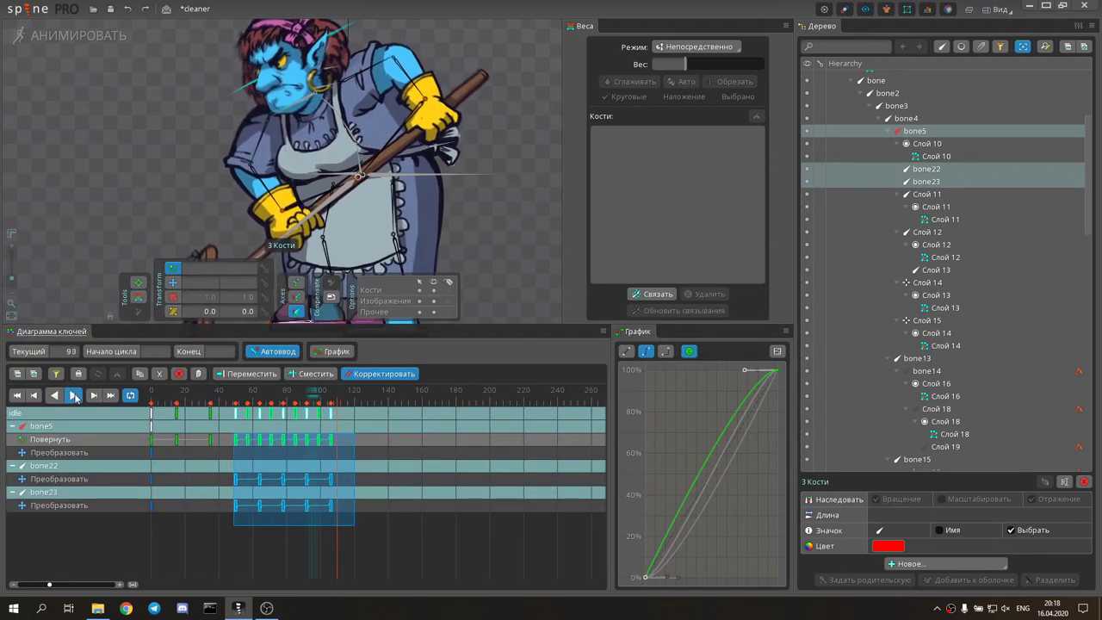
pyautogui.hotkey('ctrl', 's')
# Step: Copy all idle keys, create a new animation named 'final', and paste them in
pyautogui.scroll(-10, 946, 258)
pyautogui.click(876, 233)
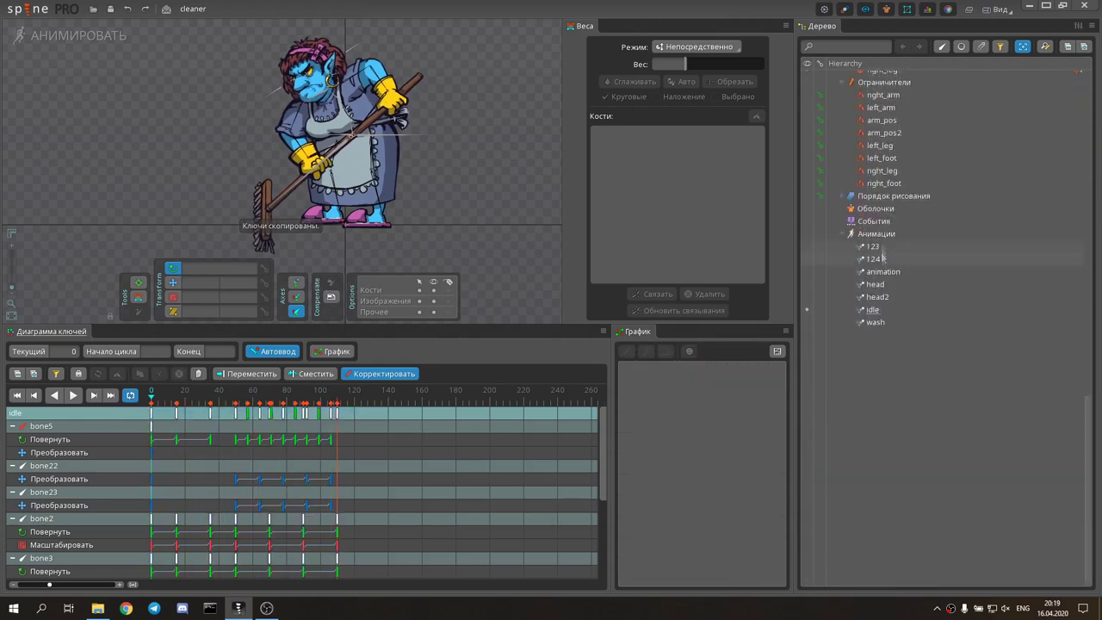
pyautogui.click(917, 579)
pyautogui.click(944, 554)
pyautogui.write('final')
pyautogui.press('Return')
pyautogui.click(808, 335)
pyautogui.hotkey('ctrl', 'c')
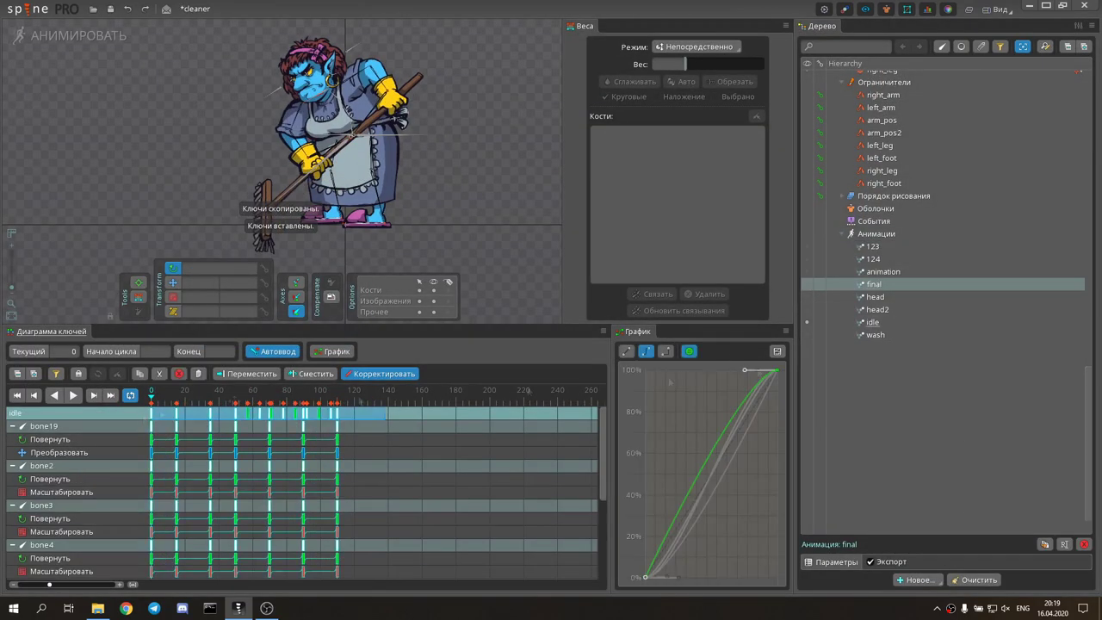
# Step: Copy all keys of the wash animation and preview it with broom bone19
pyautogui.click(373, 391)
pyautogui.hotkey('ctrl', 'v')
pyautogui.press('l')
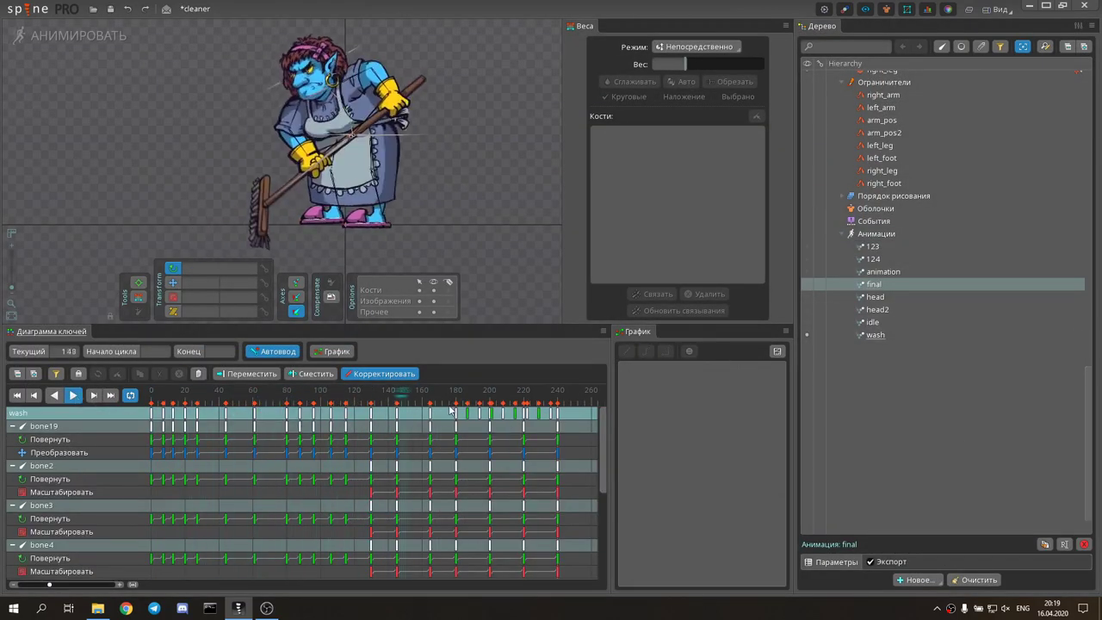
pyautogui.click(342, 150)
pyautogui.click(374, 396)
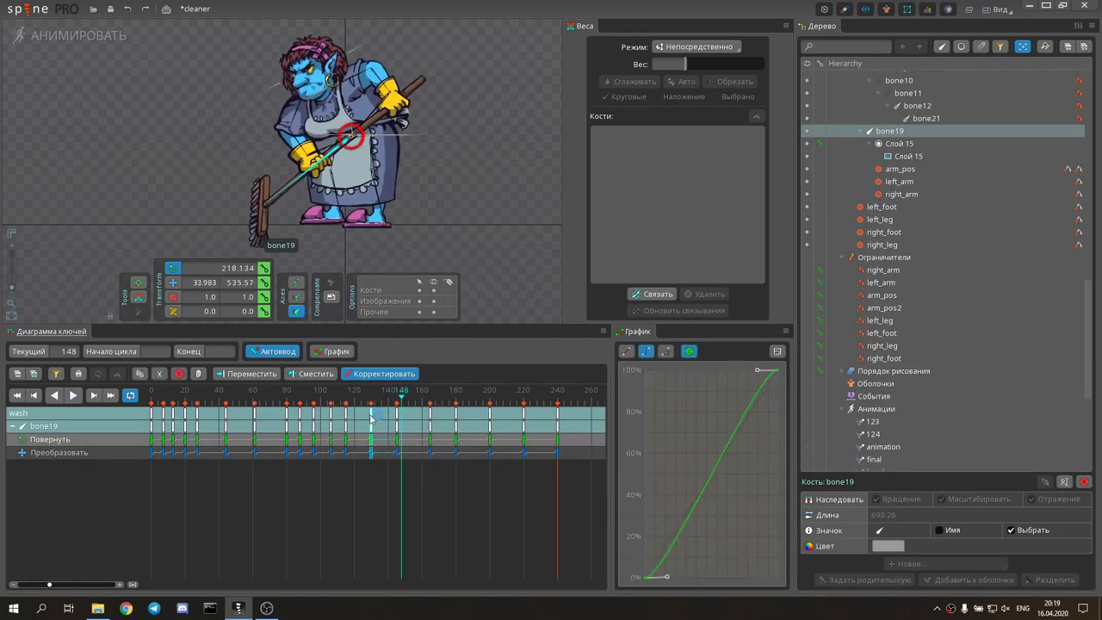
pyautogui.click(74, 395)
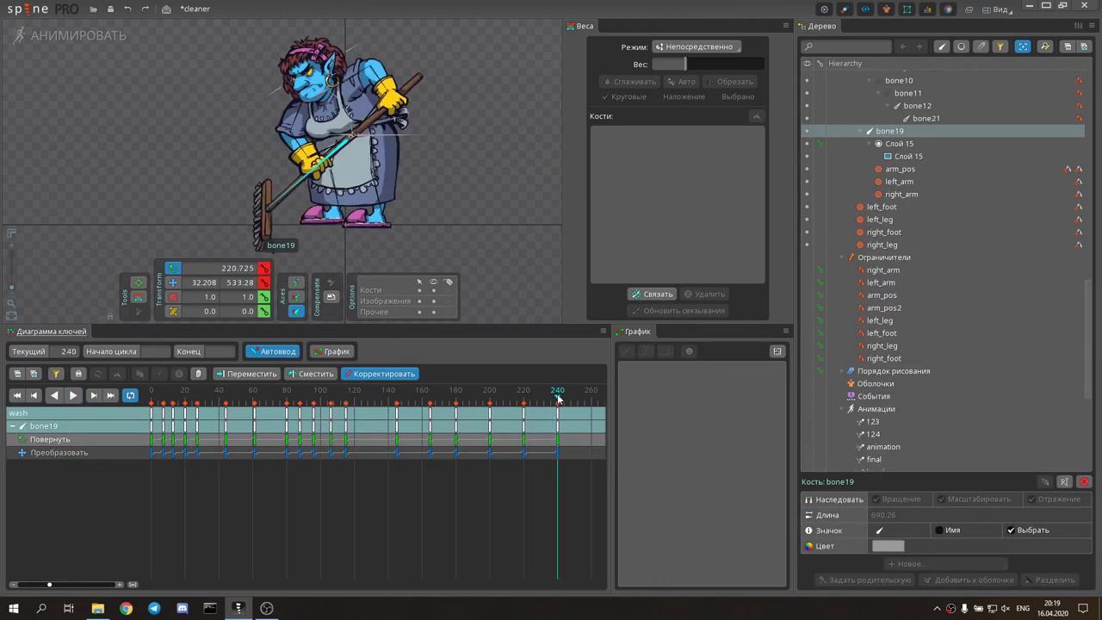
pyautogui.click(519, 188)
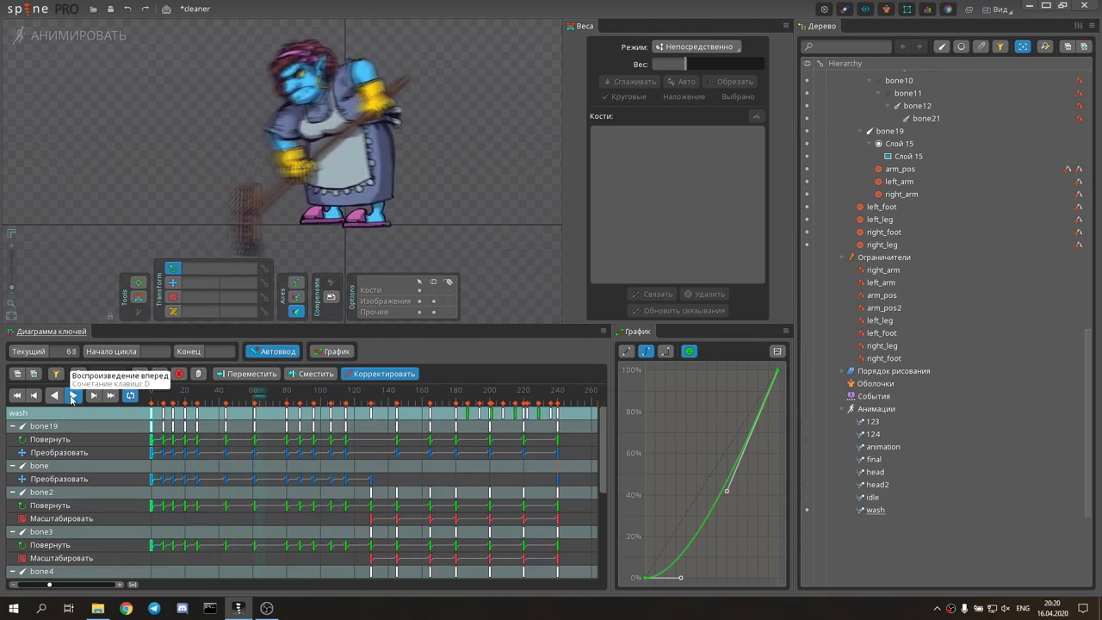
pyautogui.click(370, 395)
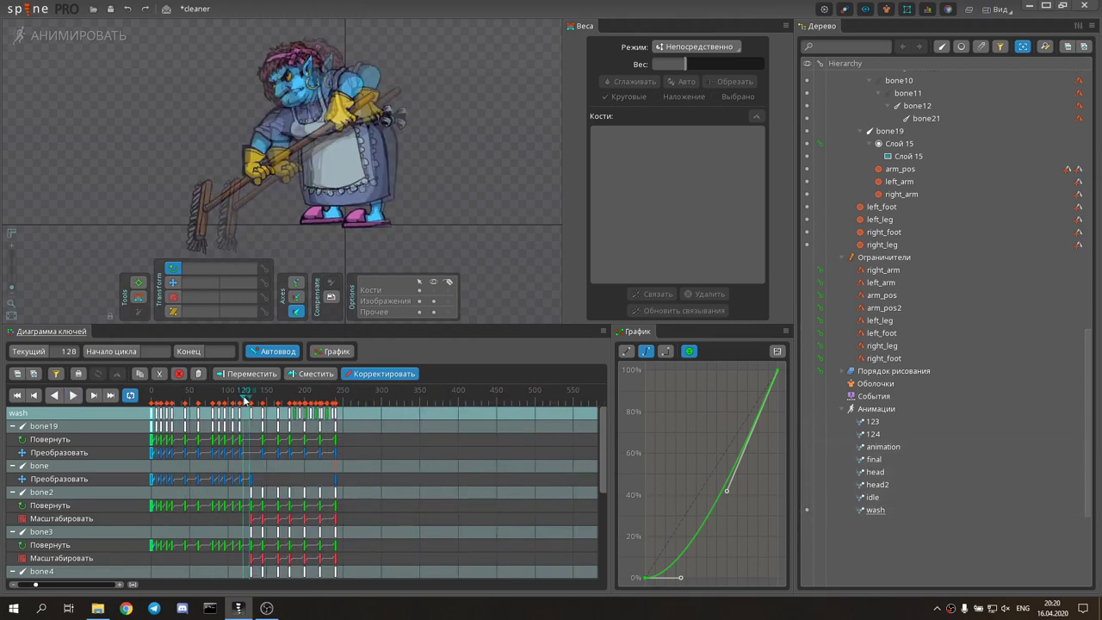
pyautogui.click(807, 509)
# Step: Paste the wash keys into the final animation starting at frame 130
pyautogui.click(874, 459)
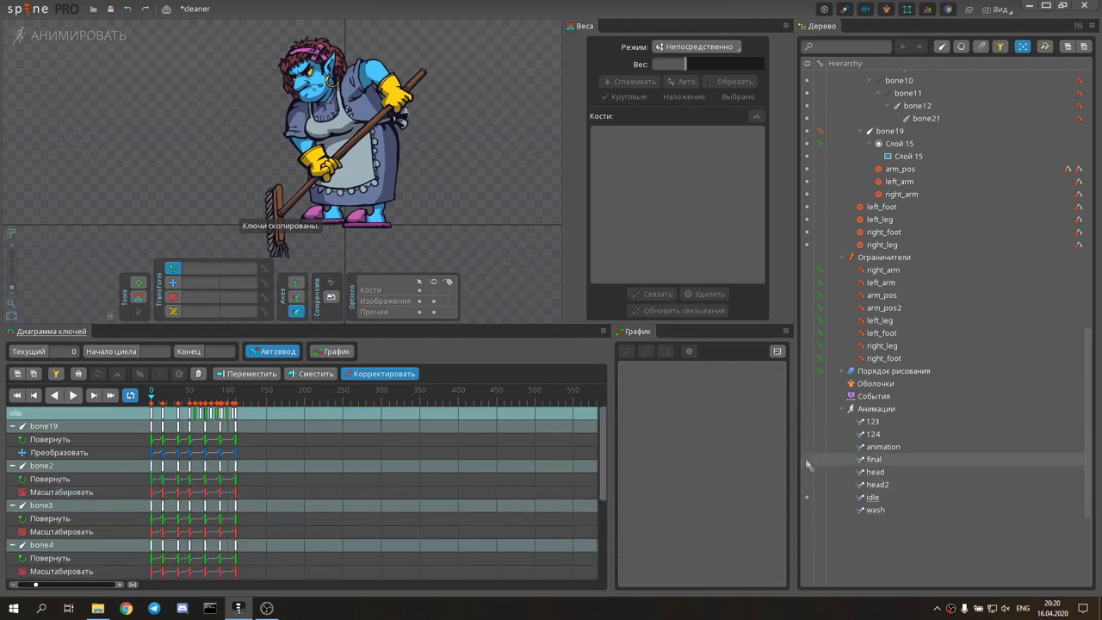
pyautogui.hotkey('ctrl', 'v')
pyautogui.click(251, 414)
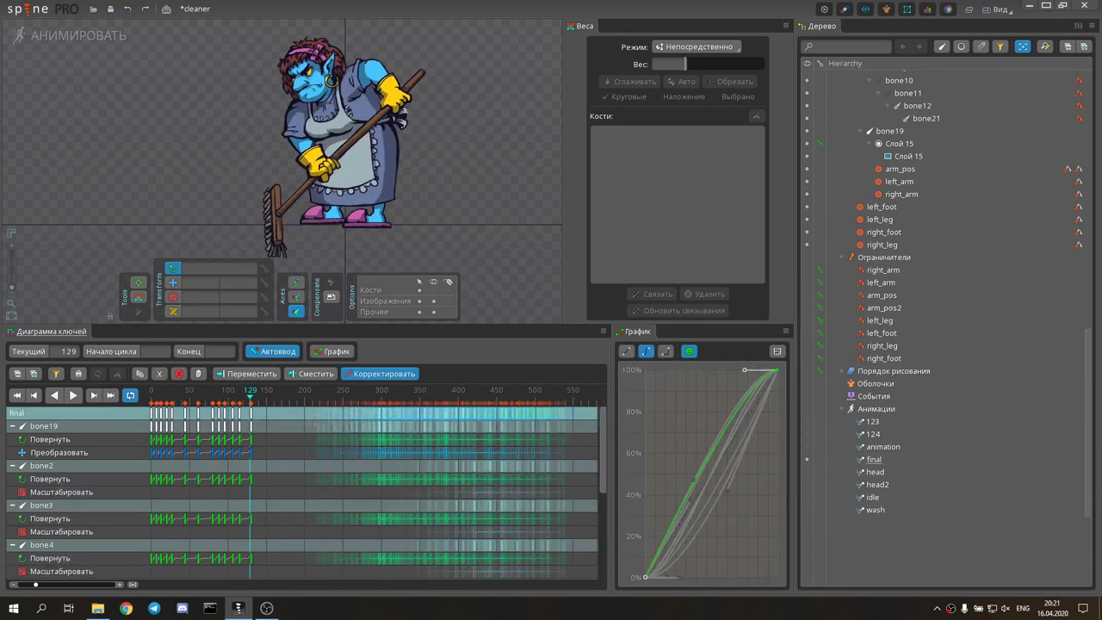
pyautogui.scroll(5, 275, 482)
pyautogui.scroll(-5, 288, 517)
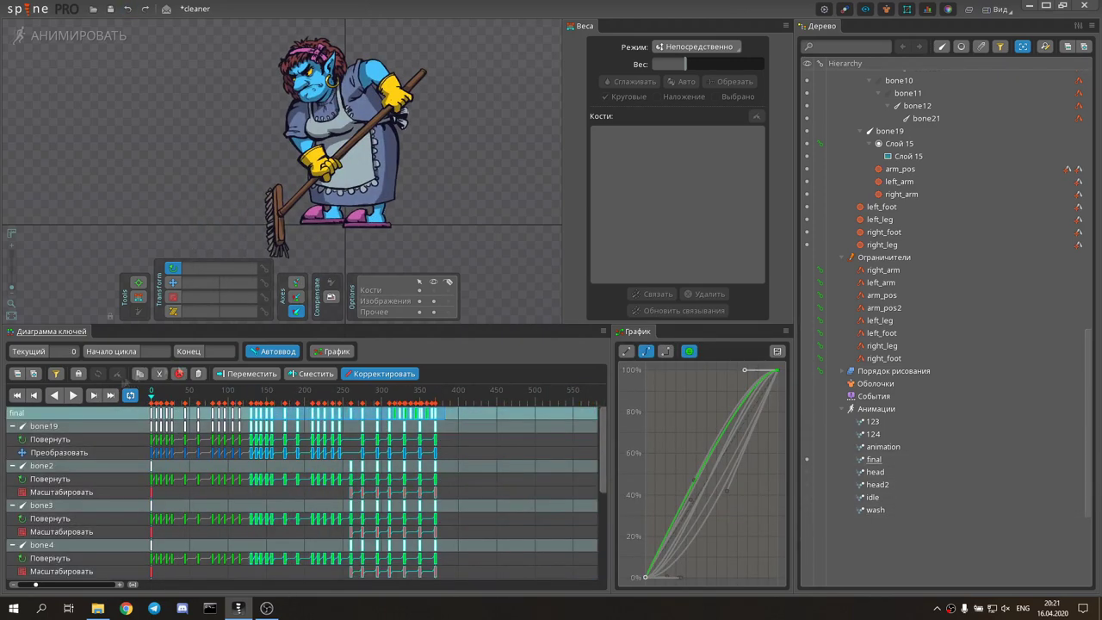
pyautogui.click(72, 394)
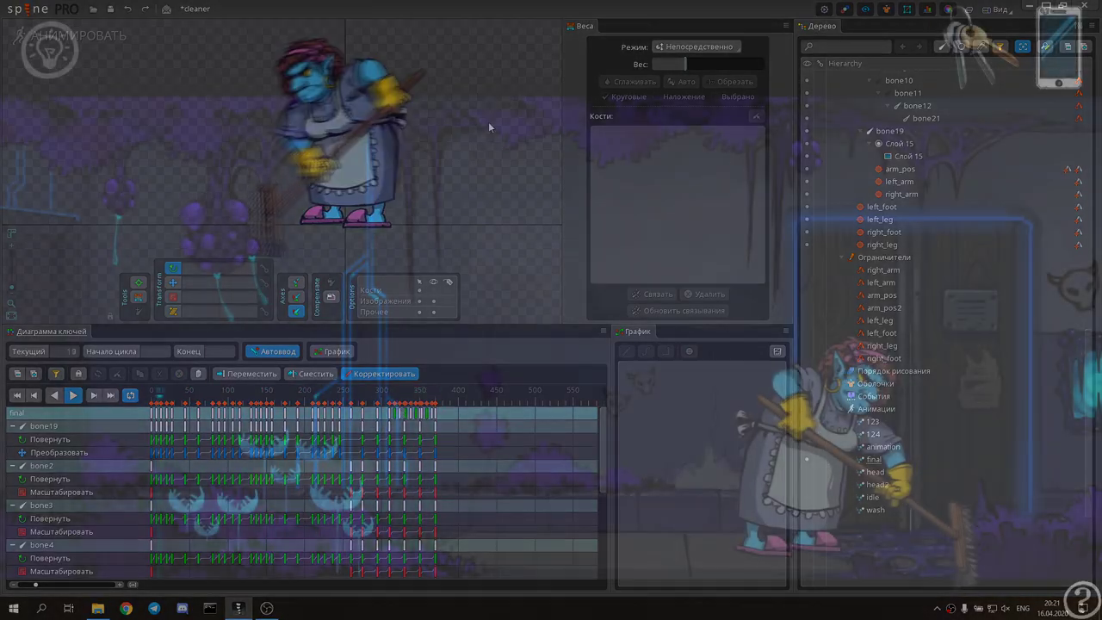